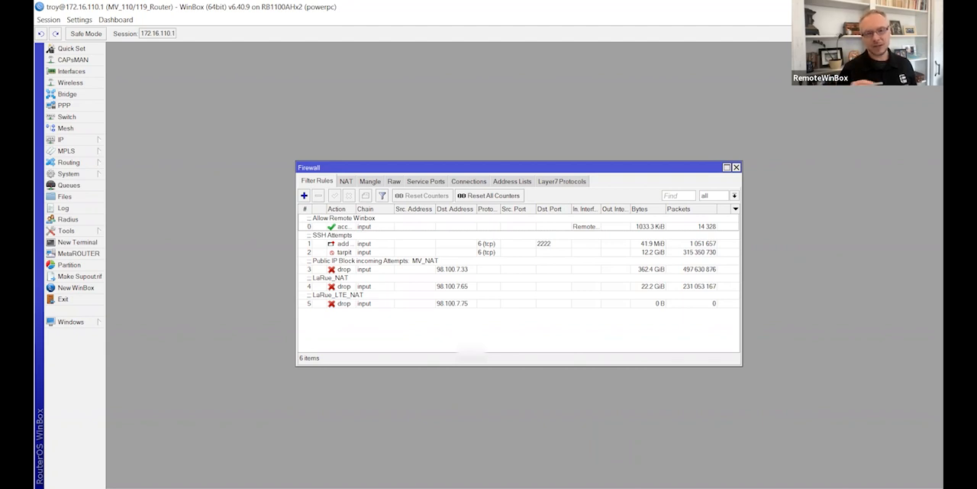
Step: Switch to the MV_Core_Router session and view its firewall address lists
left_click(322, 465)
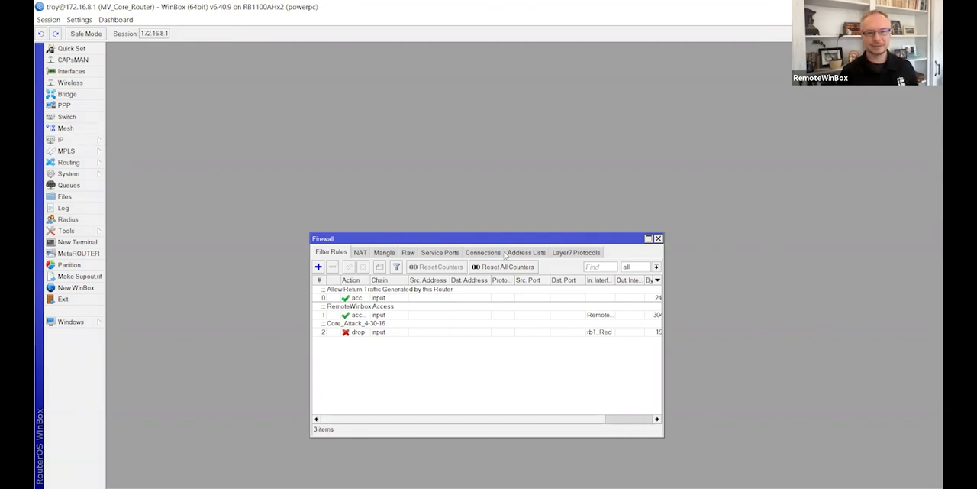
left_click(531, 252)
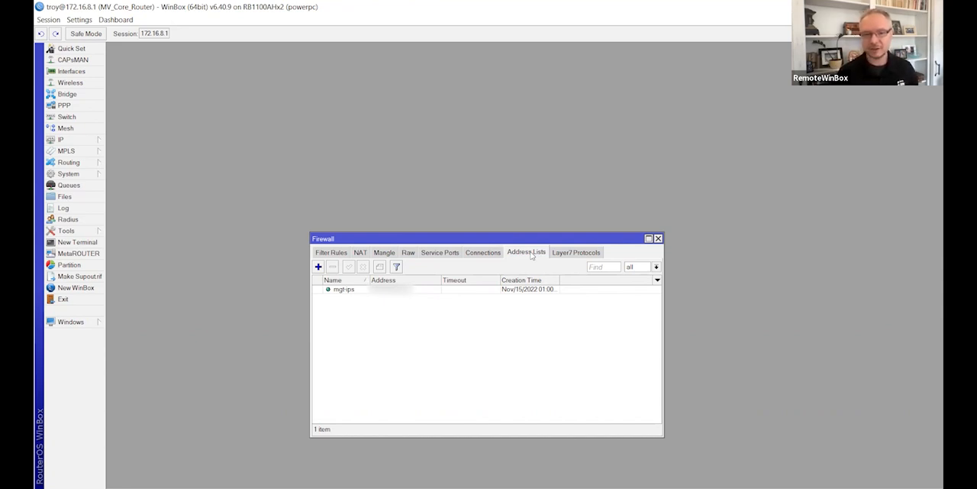
left_click(318, 266)
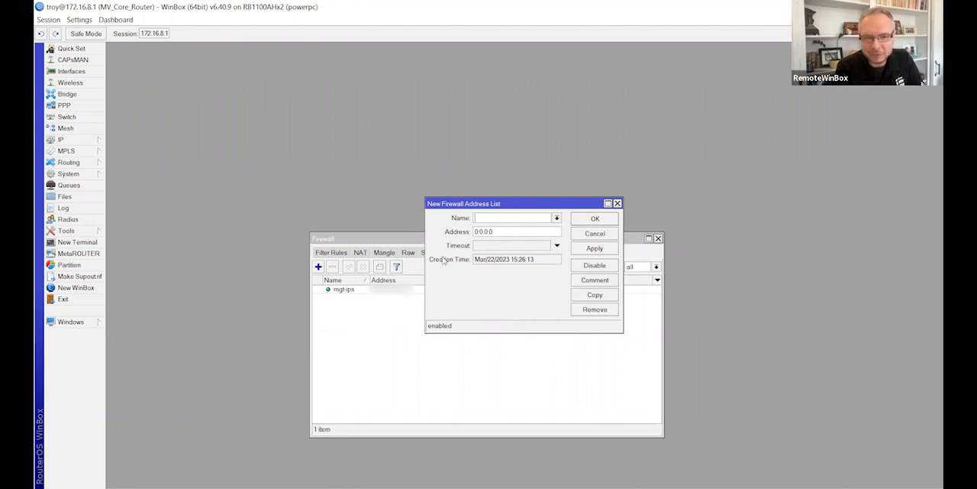
left_click(595, 233)
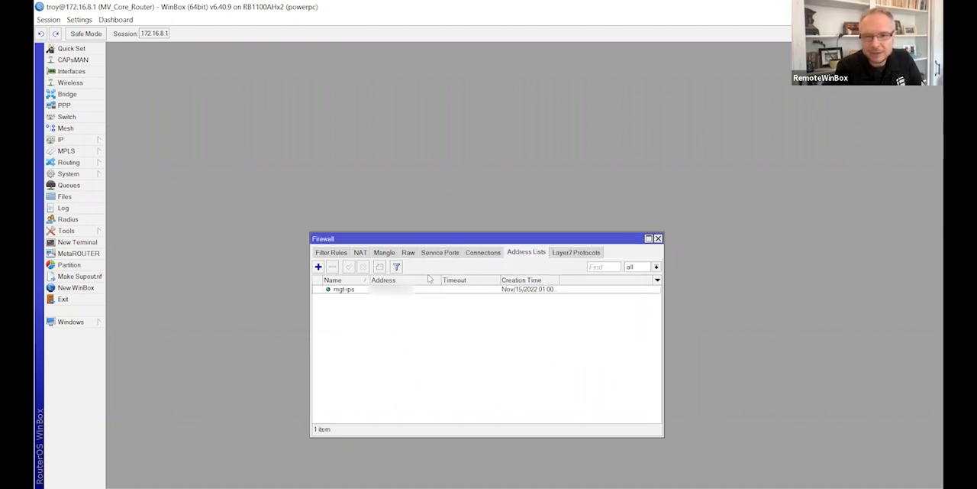
Step: Start a new firewall mangle rule on the prerouting chain with protocol 6 (tcp) and destination port 8291
left_click(382, 252)
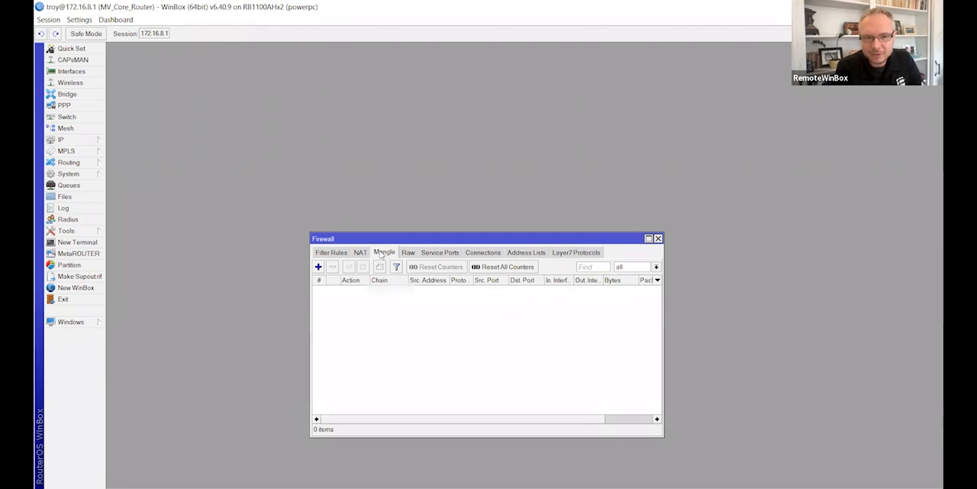
left_click(319, 267)
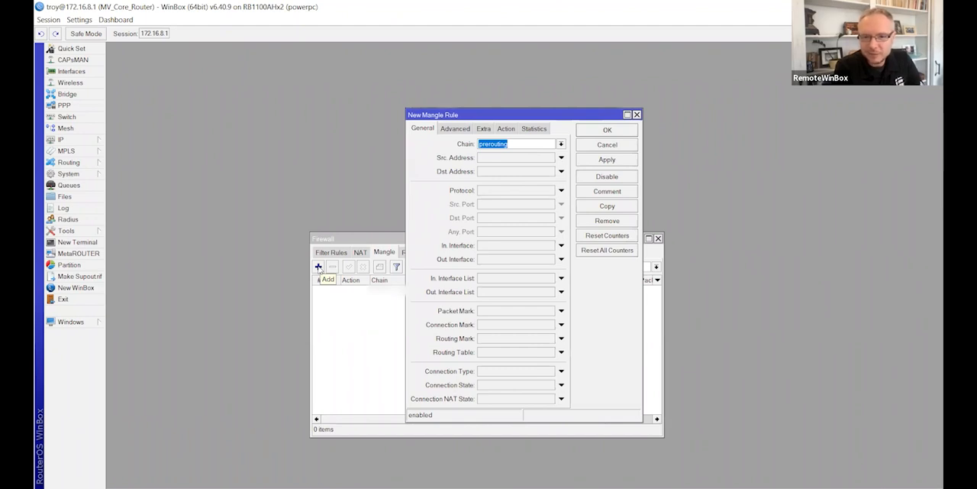
left_click(561, 191)
left_click(550, 191)
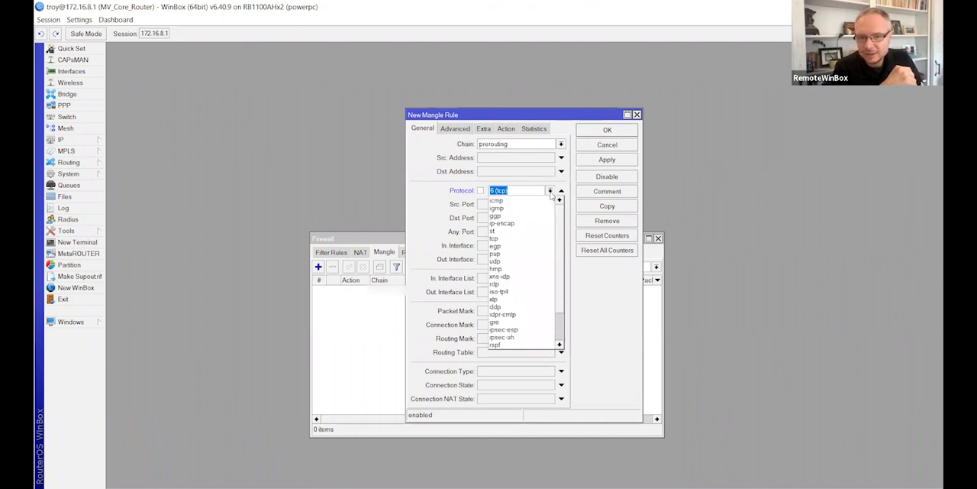
left_click(531, 186)
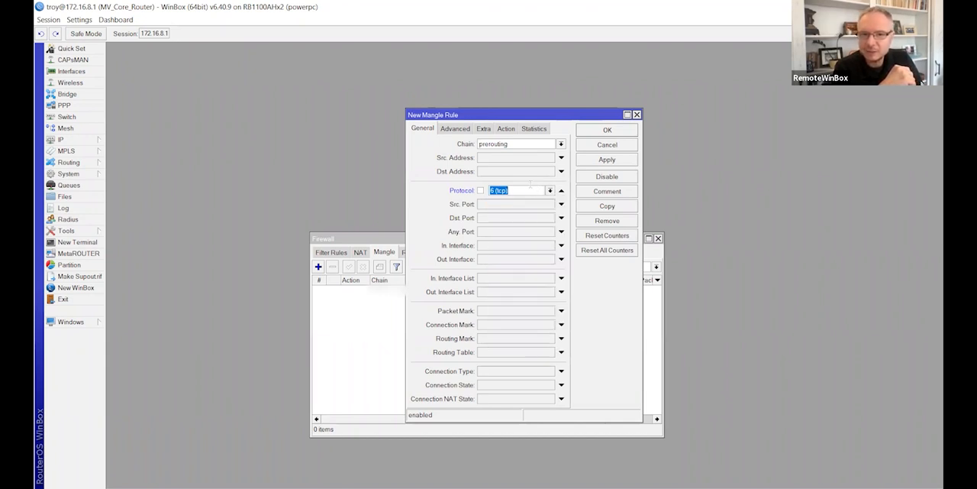
left_click(510, 220)
type("8")
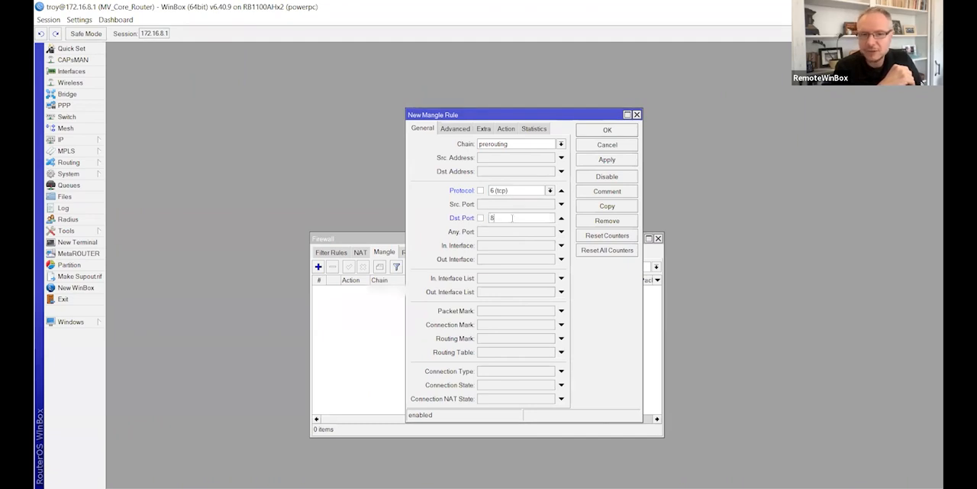
type("291")
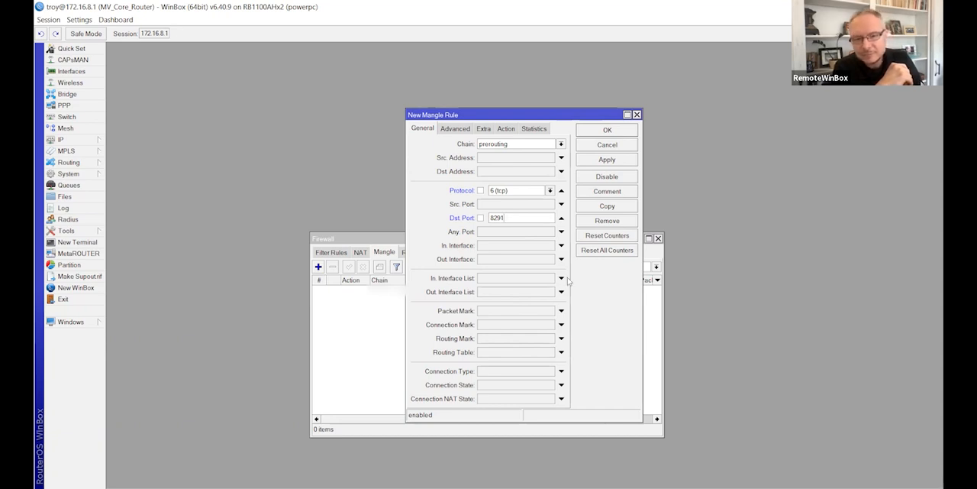
Step: Set the mangle rule's action to add src to address list, using an address list named WinBoxer
left_click(508, 129)
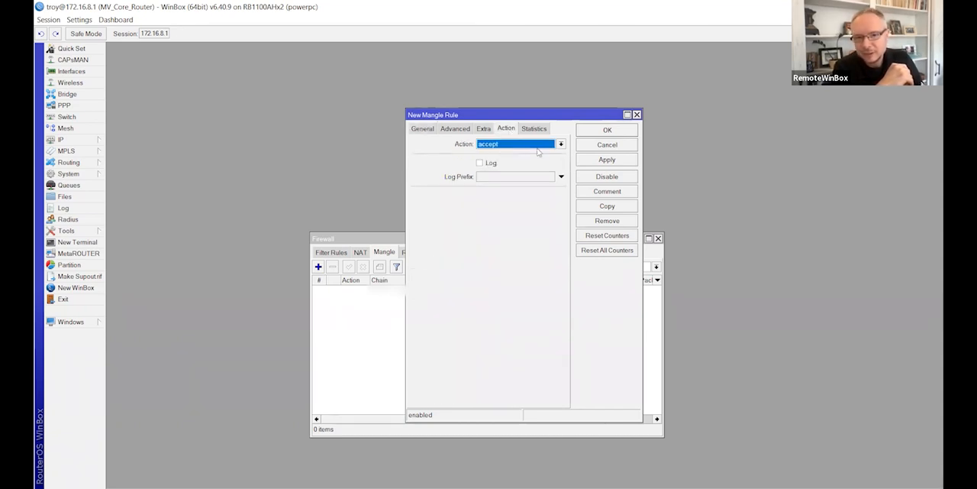
left_click(561, 145)
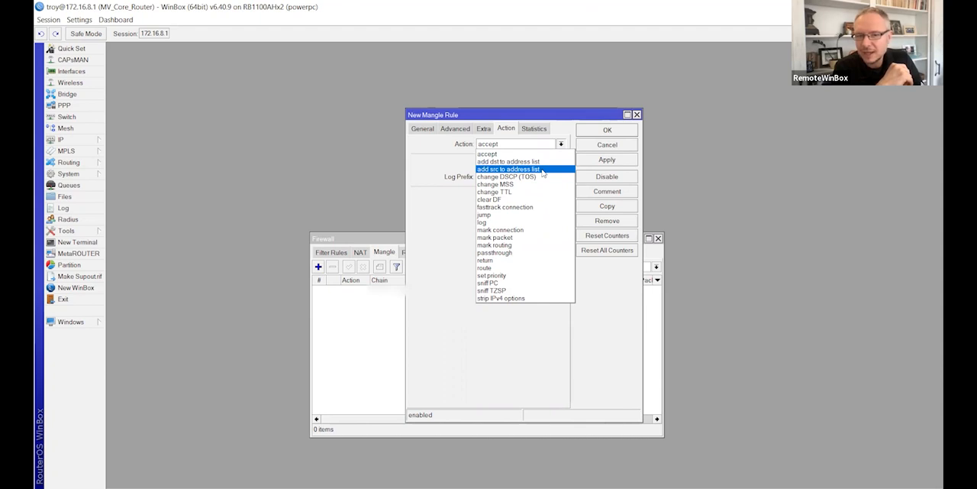
left_click(542, 169)
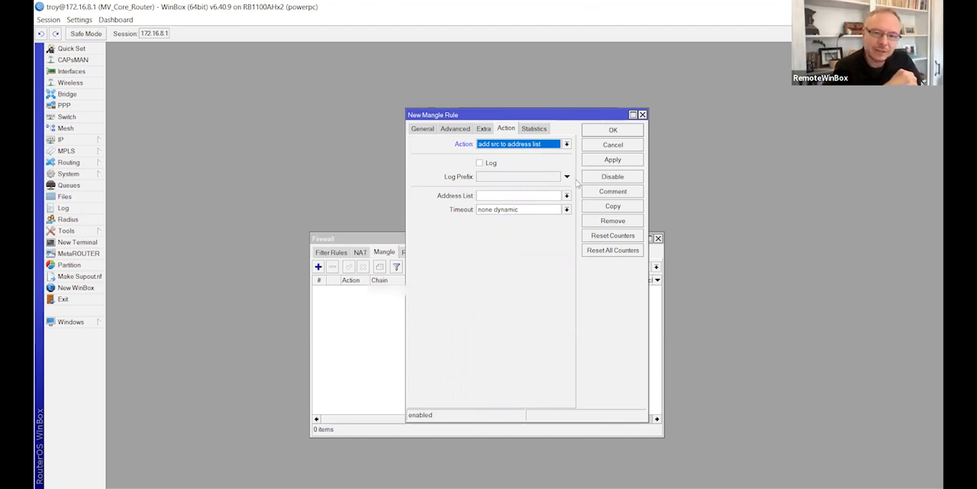
left_click(599, 192)
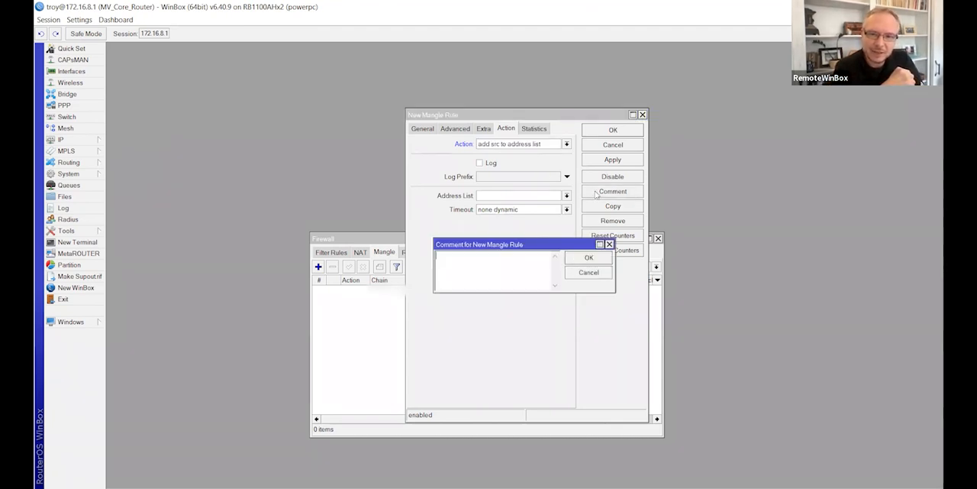
left_click(588, 272)
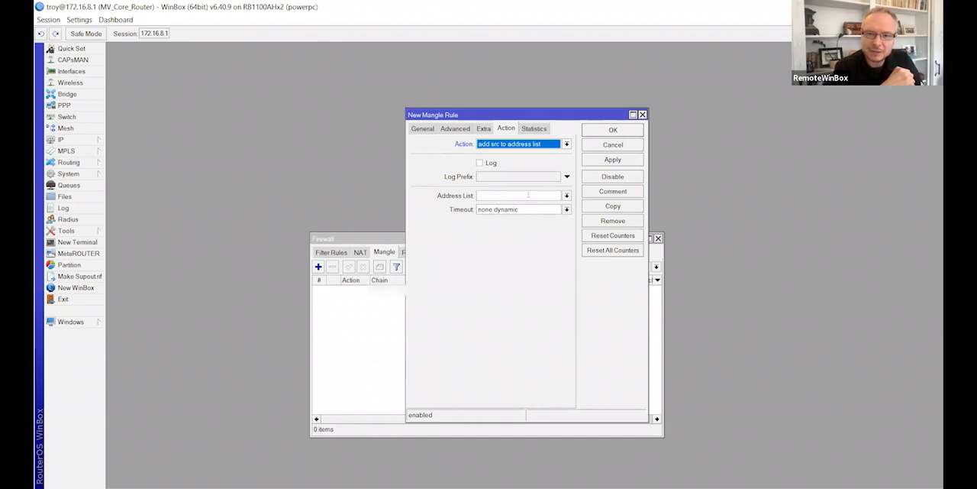
left_click(525, 195)
type("WinBoxer")
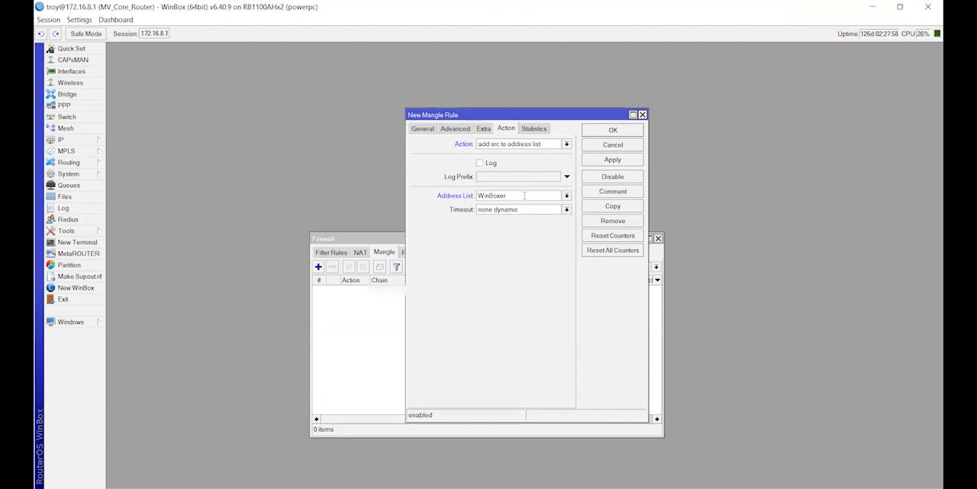
Step: Set the timeout of the rule's address list entries to 24:00:00
left_click(566, 211)
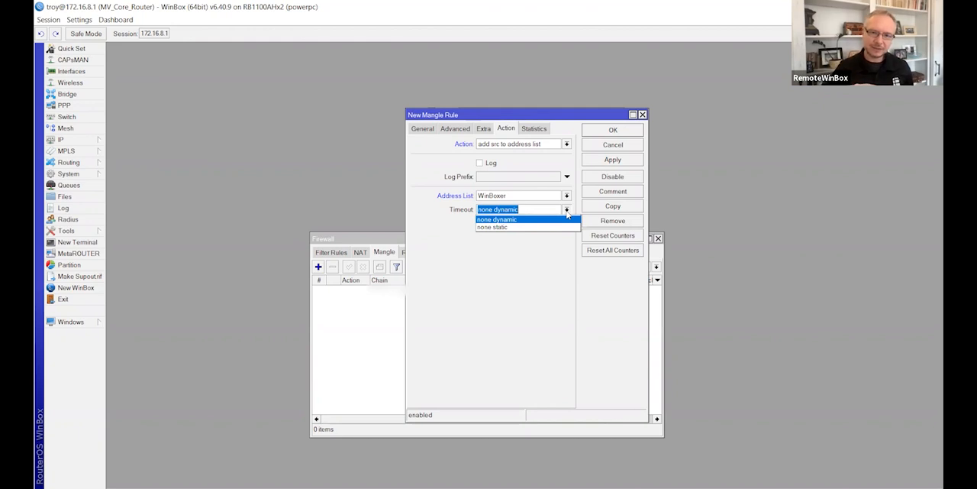
left_click(567, 214)
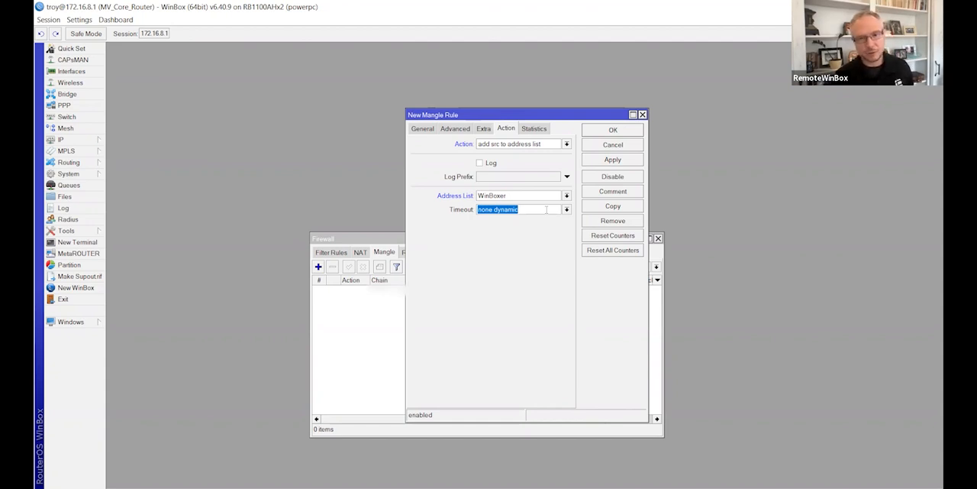
type("24")
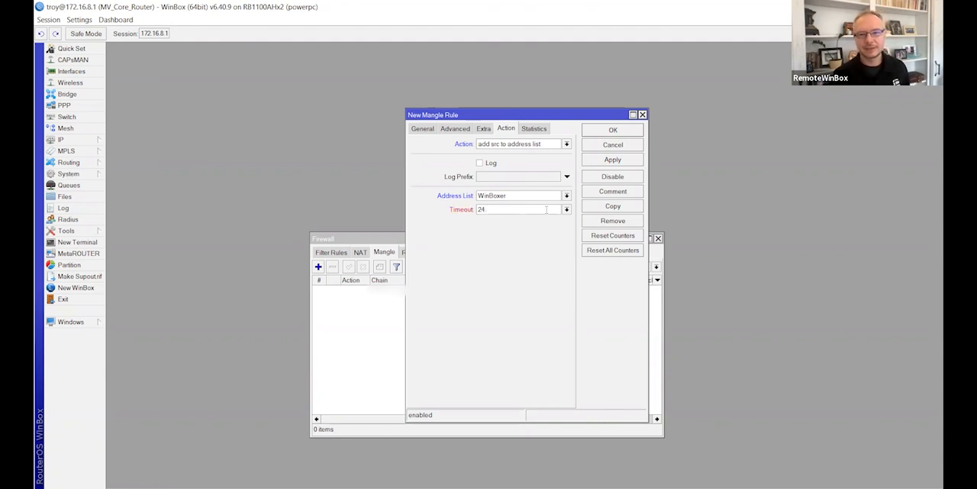
type(":00:00")
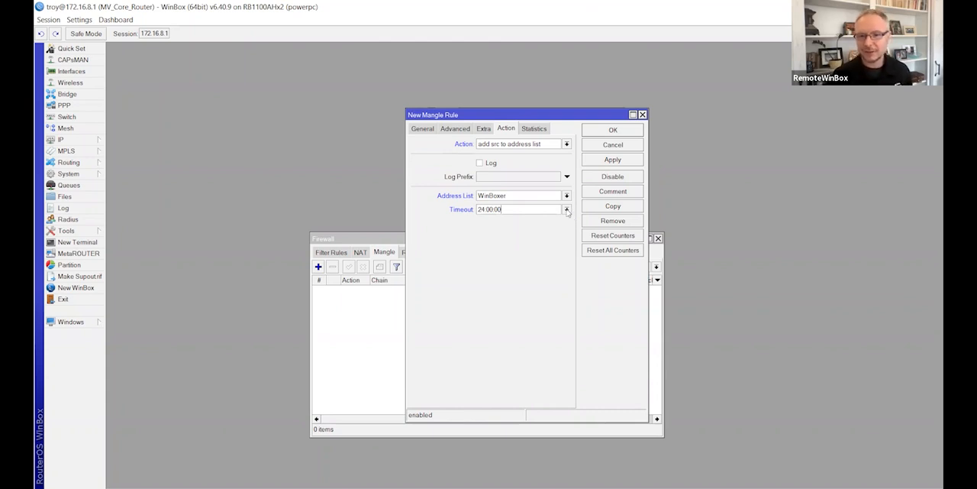
Step: Set the address list timeout to none dynamic and save the new mangle rule
left_click(566, 209)
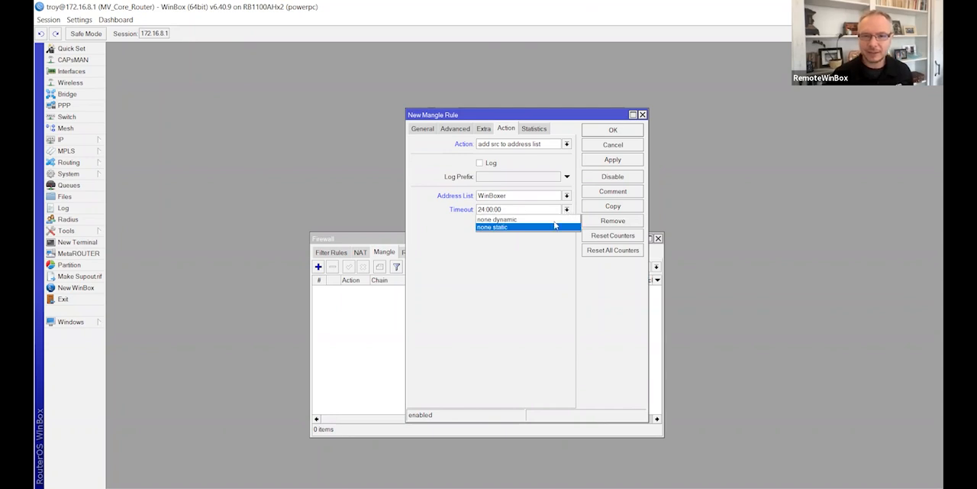
left_click(537, 221)
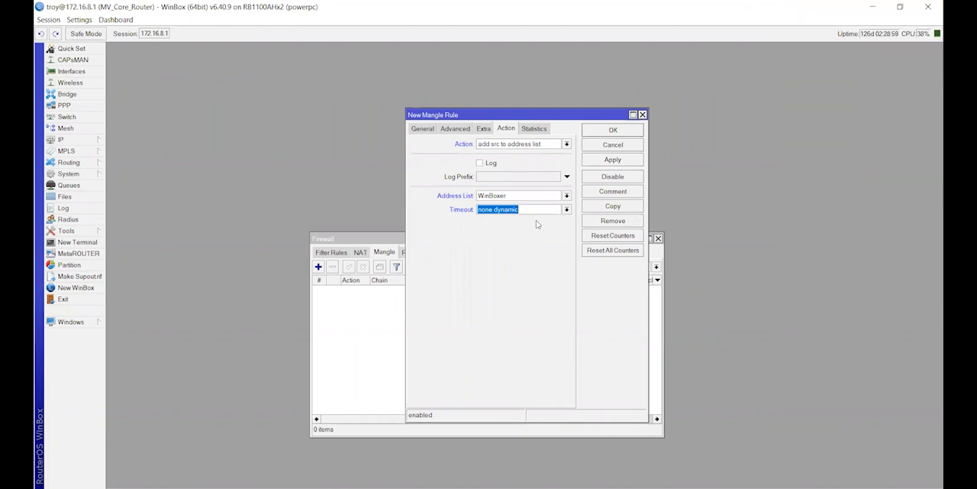
left_click(612, 160)
left_click(607, 135)
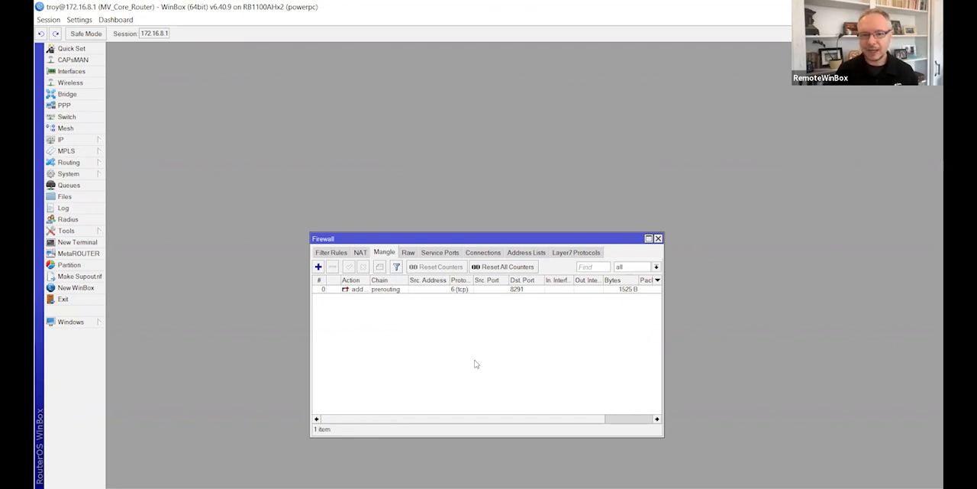
Step: In the firewall address lists, copy the first dynamic WinBoxer entry to a new entry named Trusted
left_click(519, 255)
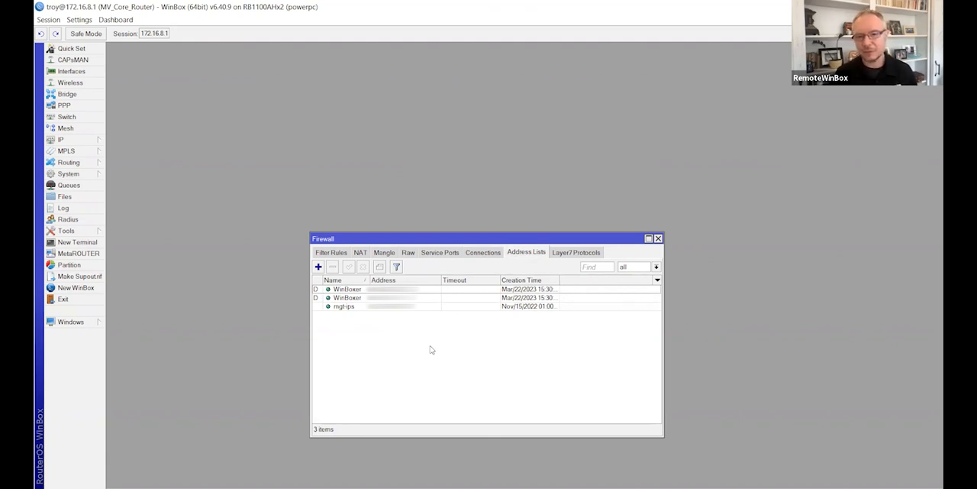
left_click(419, 291)
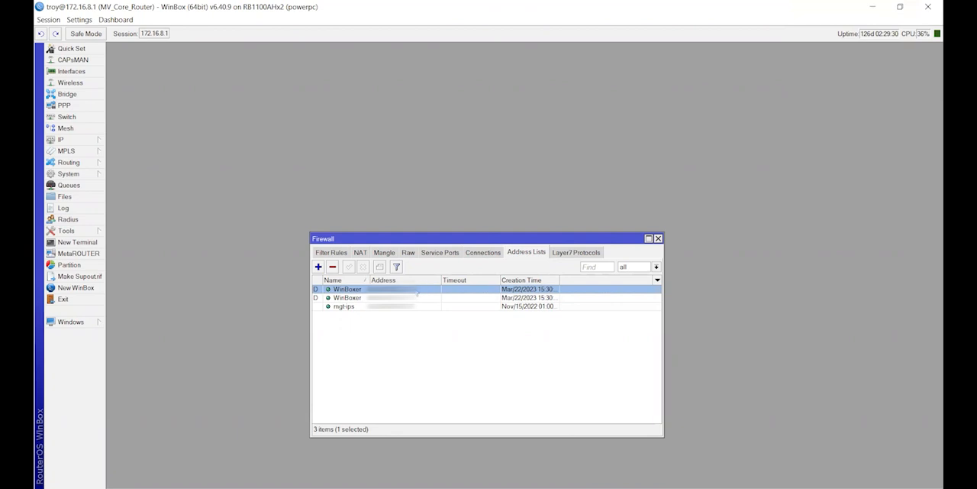
double_click(417, 290)
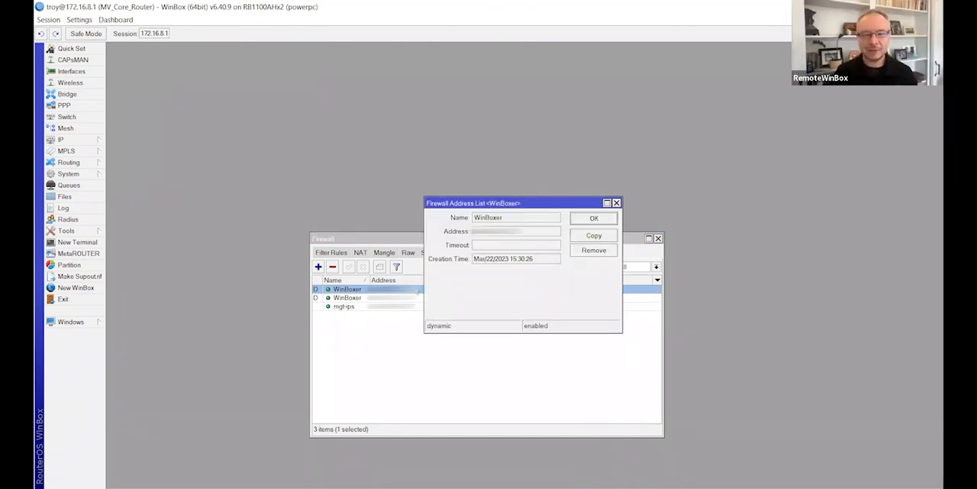
left_click(607, 237)
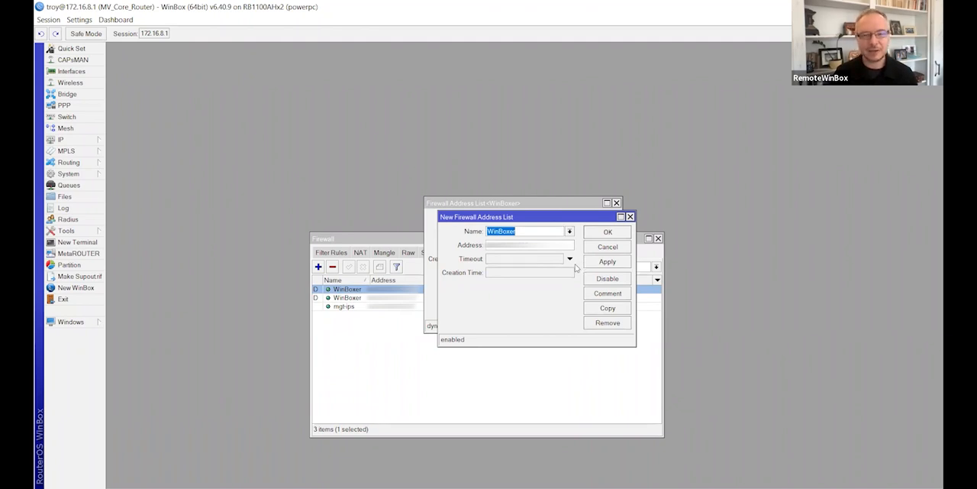
type("Trusted")
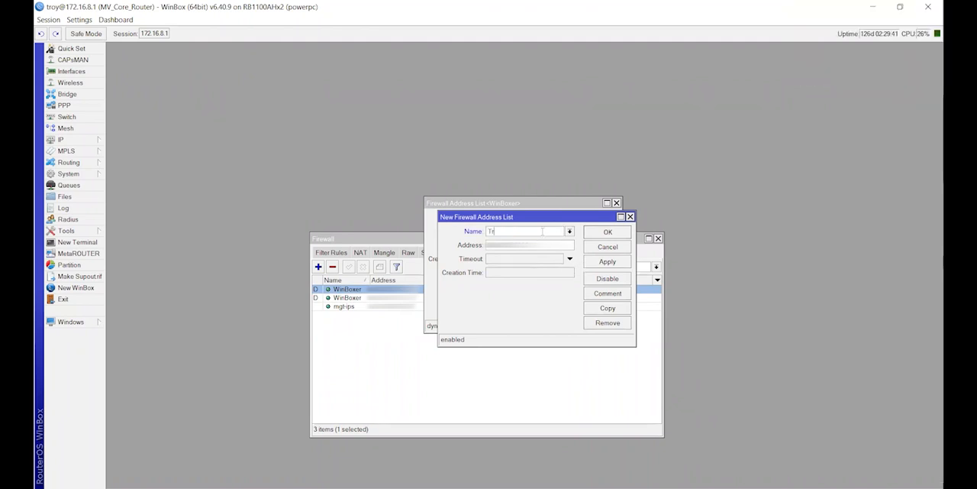
left_click(607, 231)
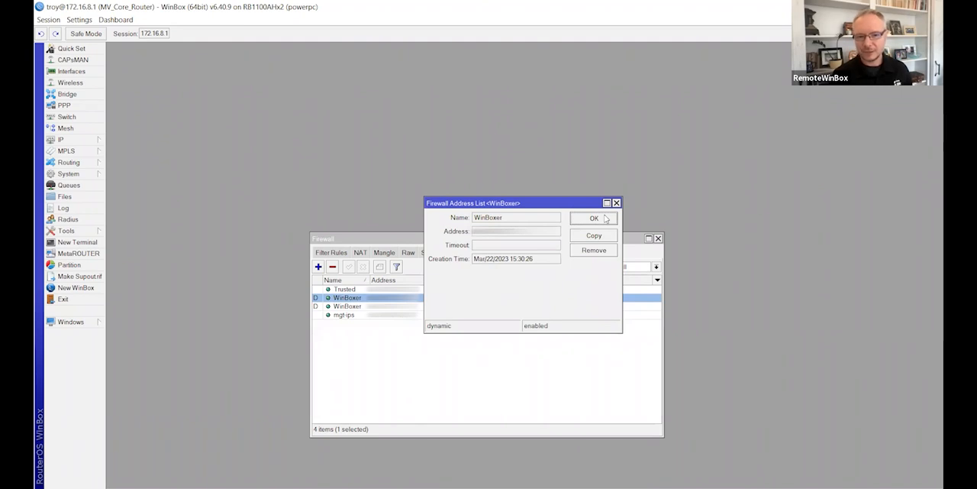
left_click(594, 219)
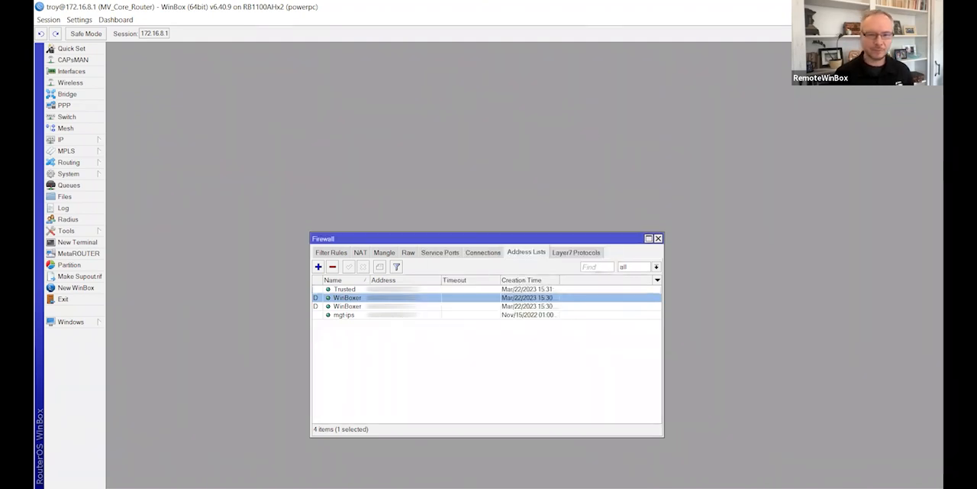
Step: Copy the second dynamic WinBoxer entry to another address list entry named Trusted
double_click(397, 306)
left_click(589, 236)
type("Trusted")
left_click(607, 262)
left_click(604, 234)
left_click(590, 222)
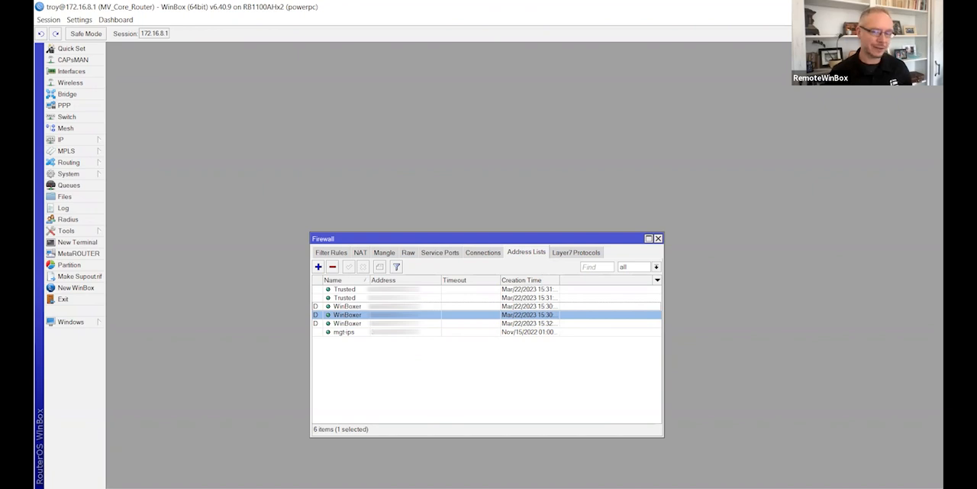
Step: Copy the dynamic WinBoxer entry created at 15:32:26 to a further entry named Trusted
left_click(348, 323)
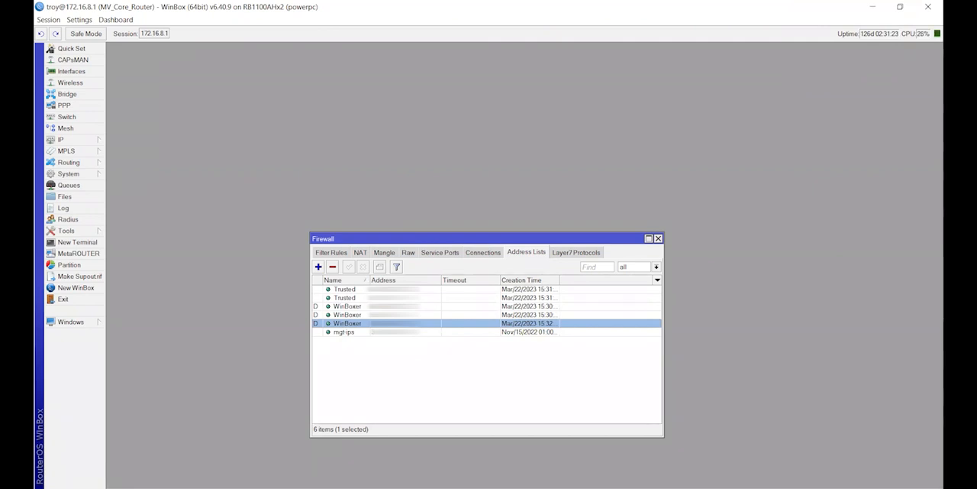
double_click(442, 323)
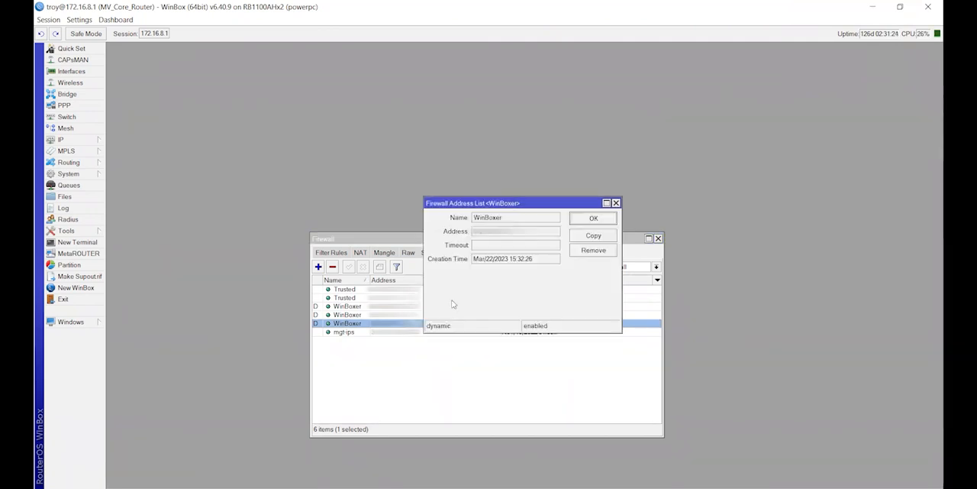
left_click(591, 235)
type("Trusted")
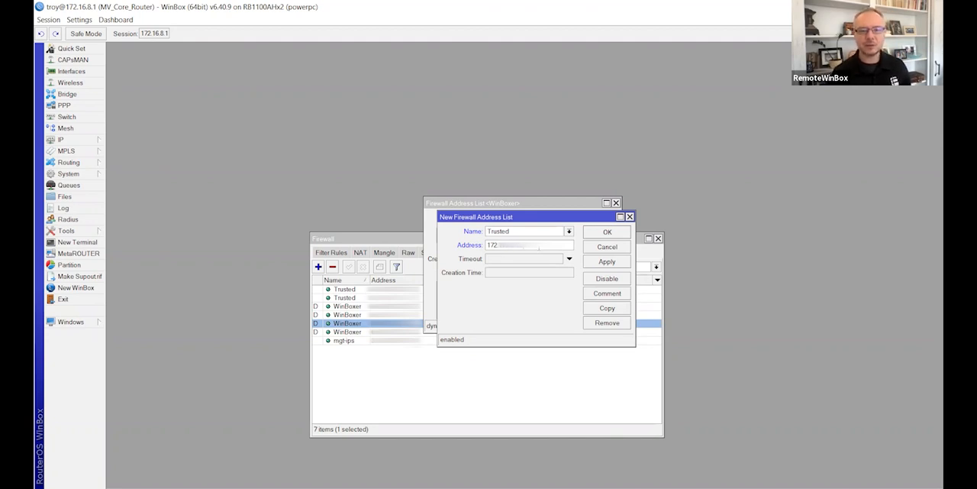
left_click(609, 264)
left_click(607, 232)
left_click(592, 220)
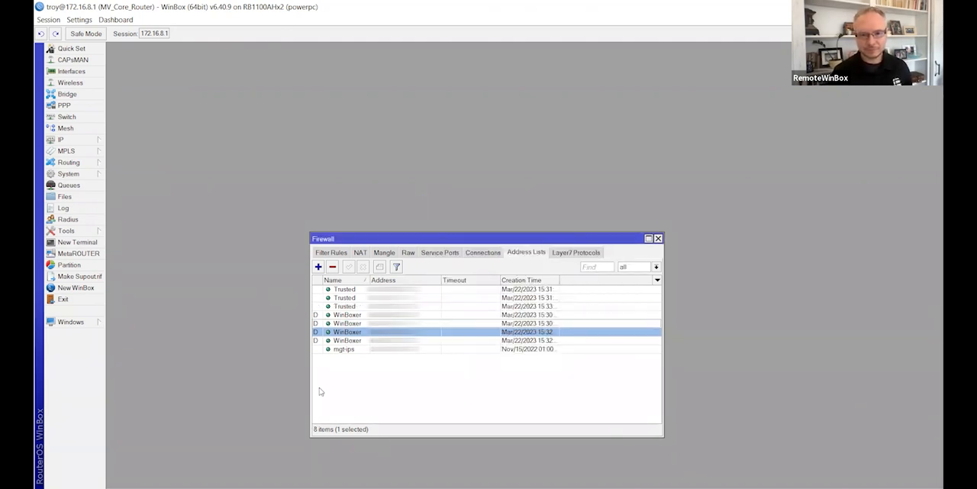
Step: Examine the newest WinBoxer address list entries and the latest router log messages
left_click(345, 289)
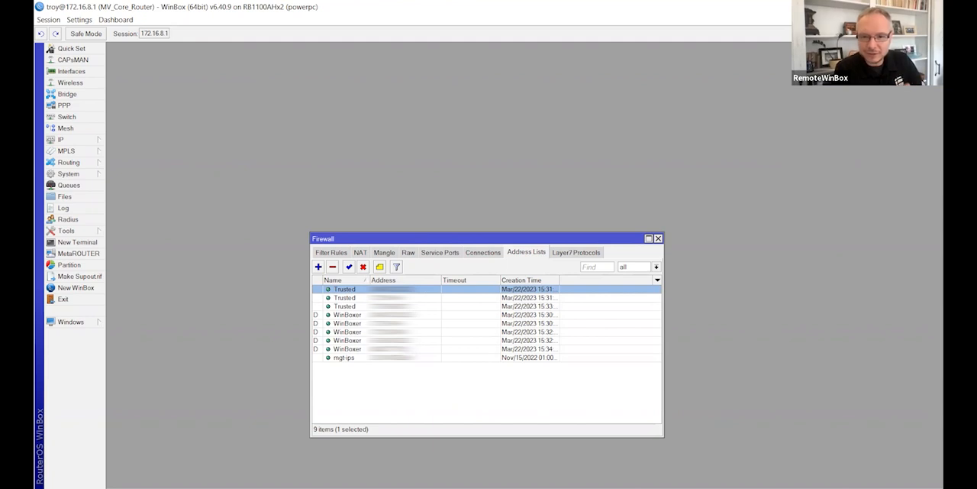
left_click(404, 349)
left_click(405, 340)
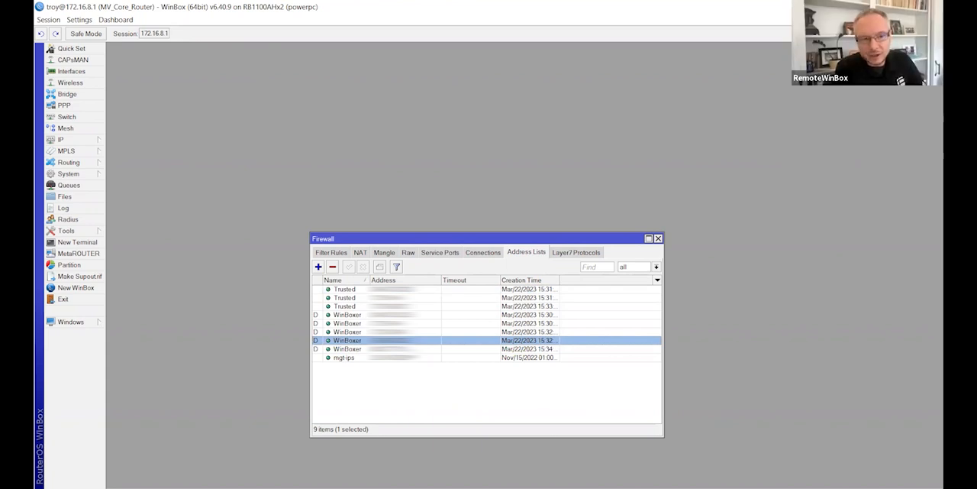
left_click(403, 349)
left_click(80, 210)
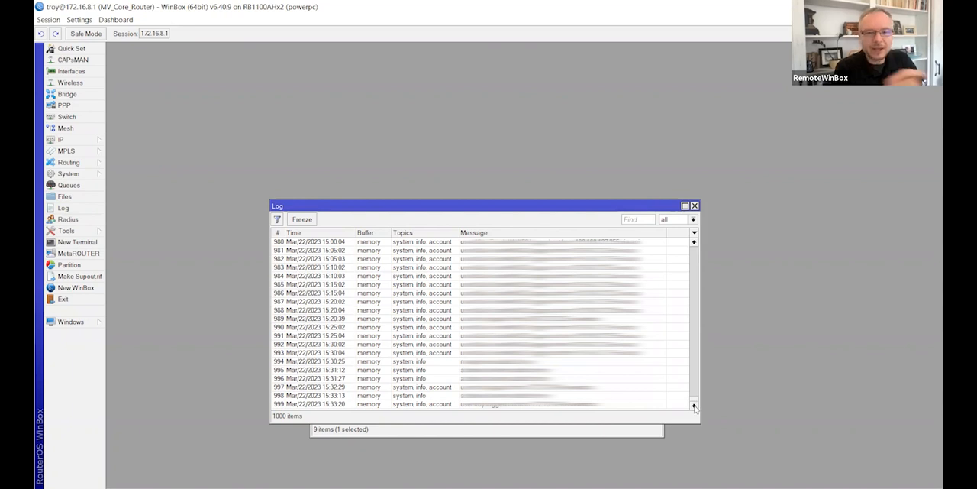
scroll(660, 337, "up", 5)
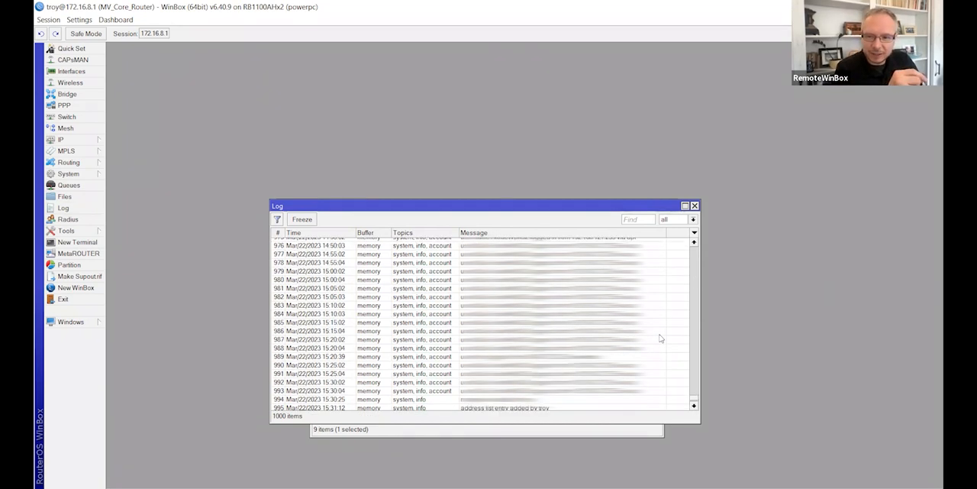
scroll(660, 337, "down", 5)
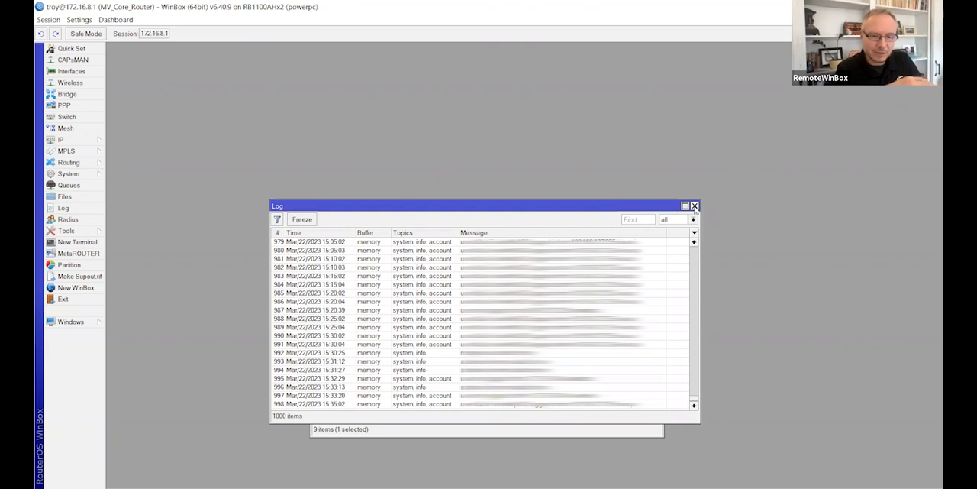
left_click(693, 206)
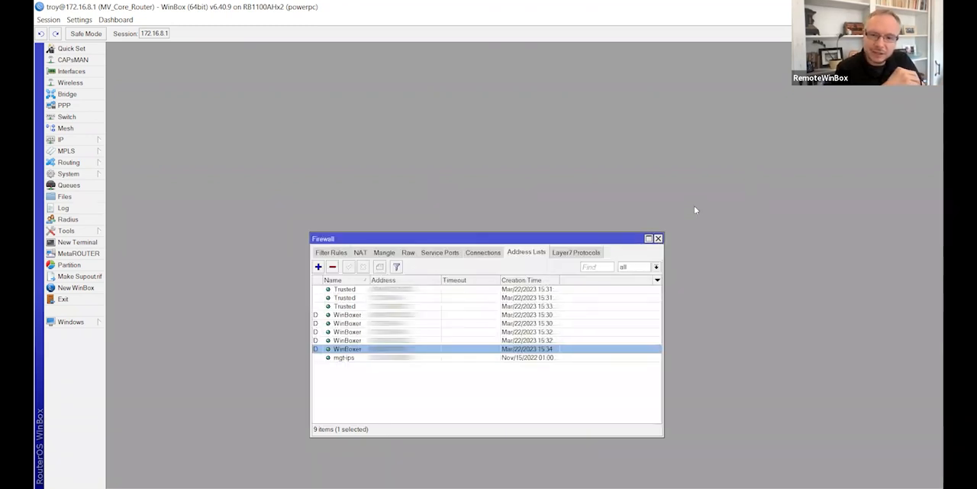
Step: Reposition the Firewall window and enable Safe Mode for the router session
left_click_drag(451, 243, 453, 207)
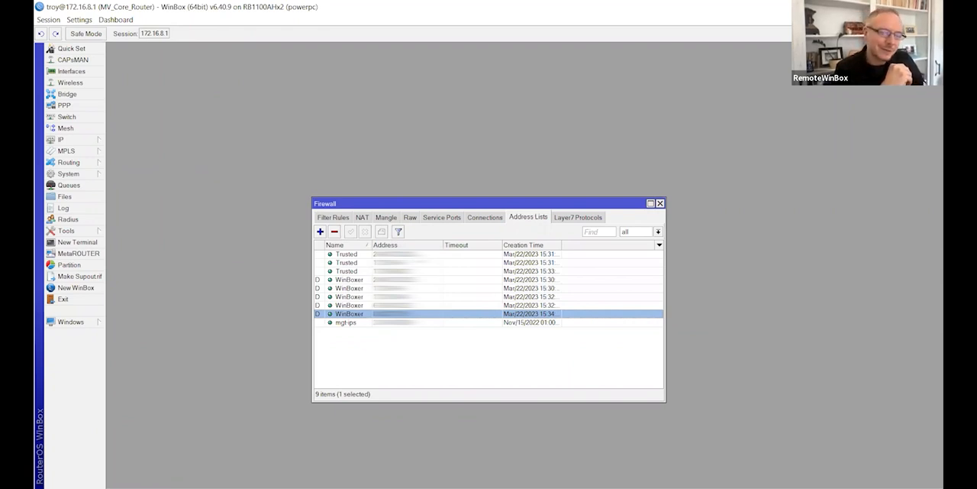
left_click(84, 34)
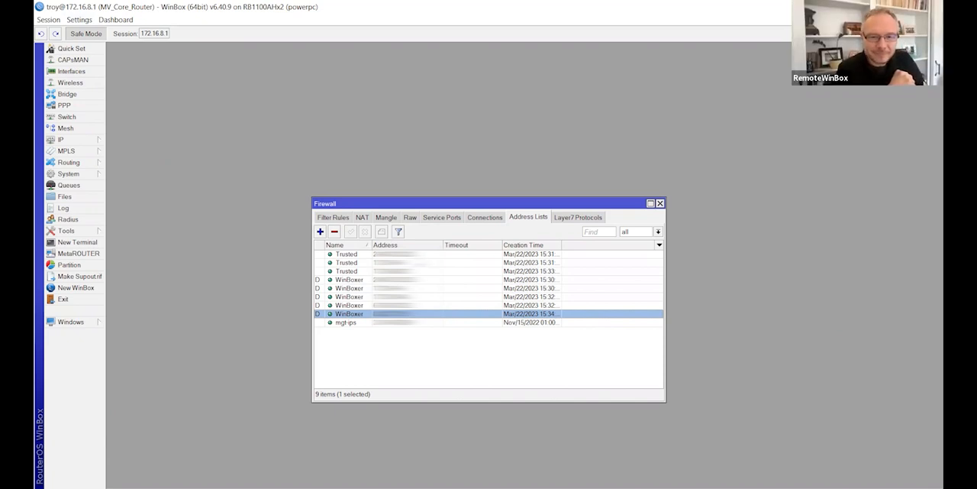
left_click(347, 255)
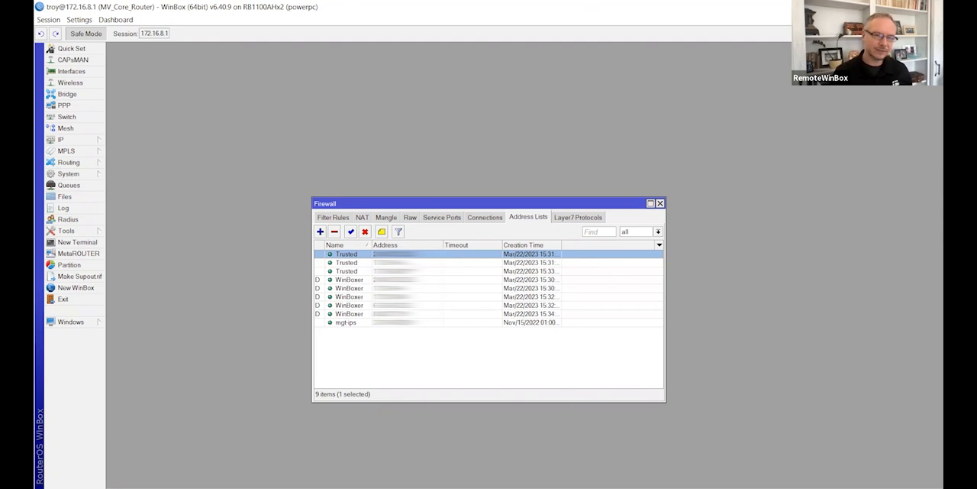
Step: Review the connection states and action of the filter rule commented "Allow Return Traffic Generated by this Router"
left_click(334, 218)
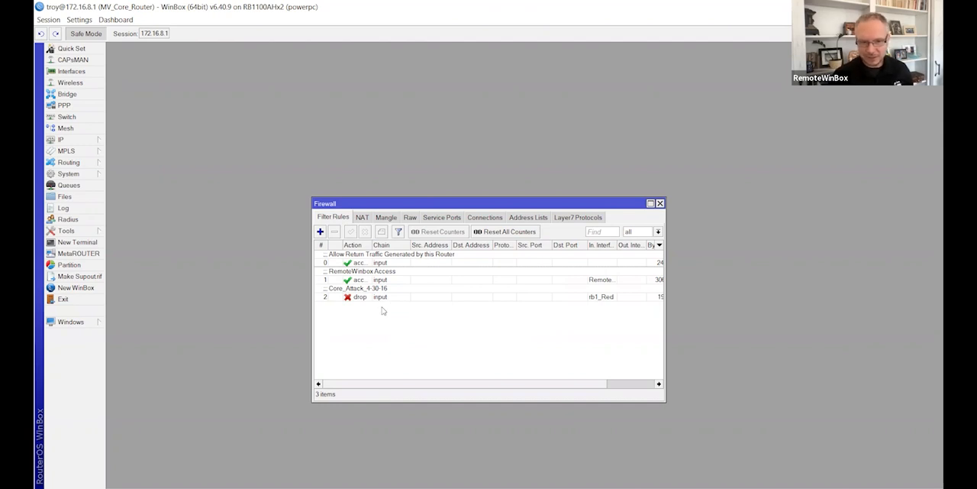
double_click(376, 263)
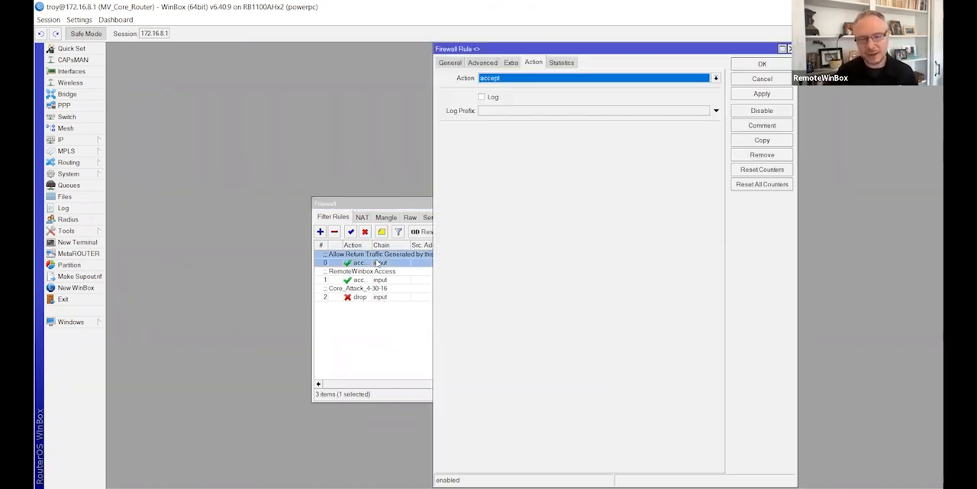
left_click(452, 64)
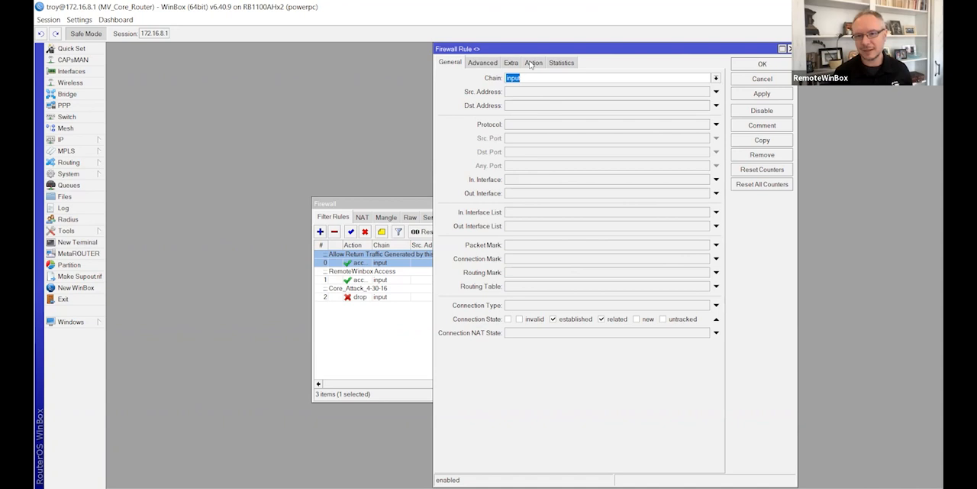
left_click(532, 64)
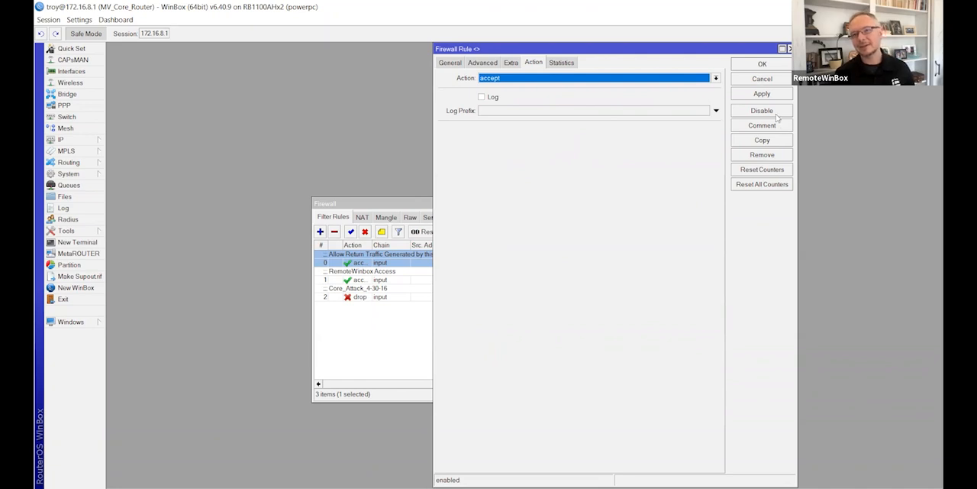
left_click(762, 65)
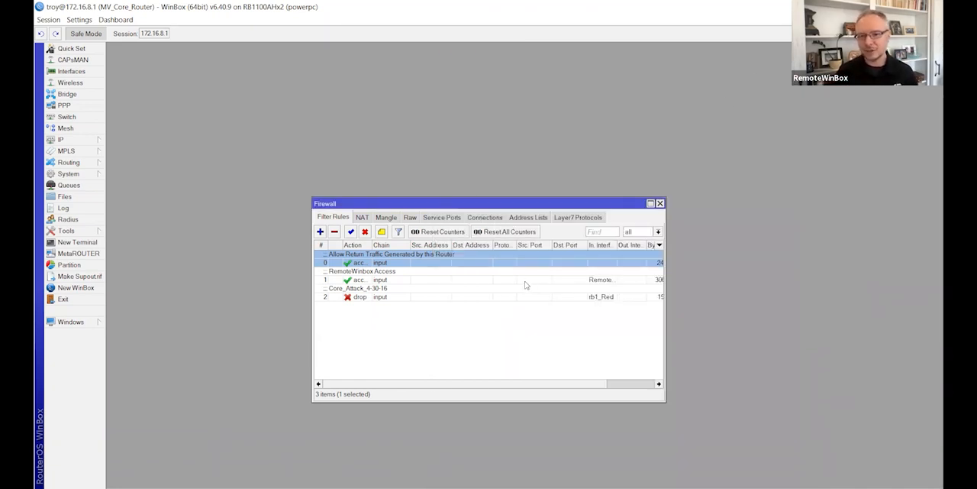
Step: Start a new firewall filter rule on the input chain with Trusted as the source address list
left_click(384, 294)
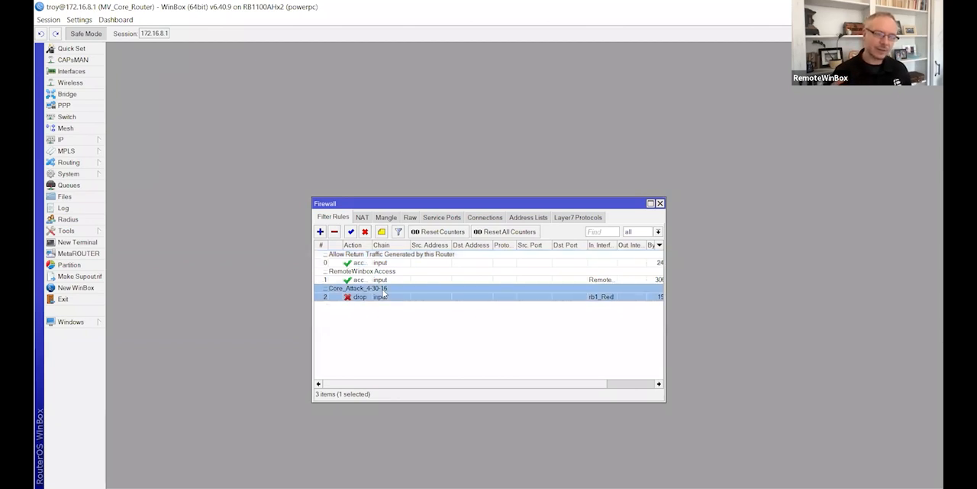
left_click(320, 232)
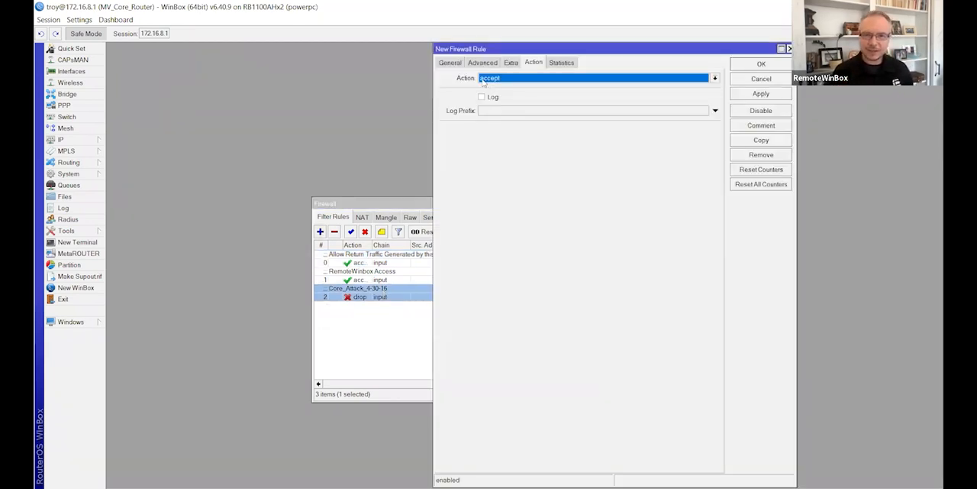
left_click(452, 63)
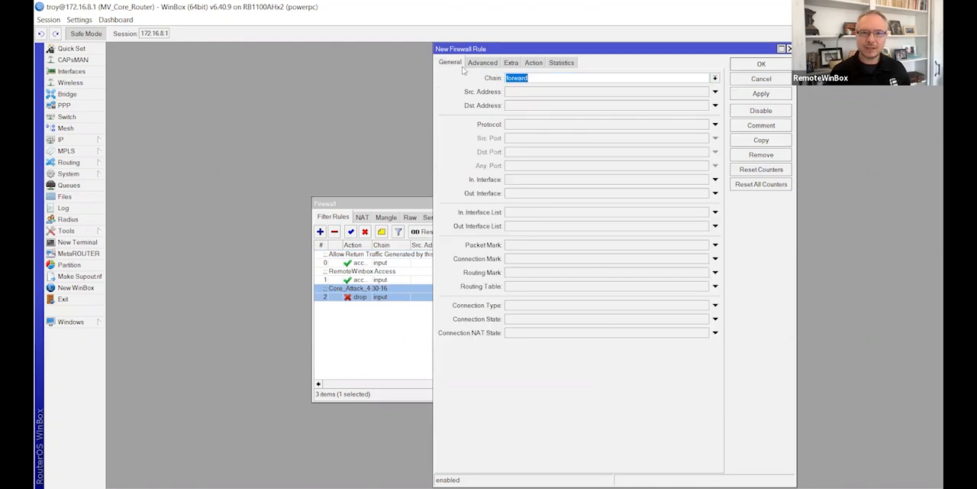
left_click(715, 79)
left_click(634, 100)
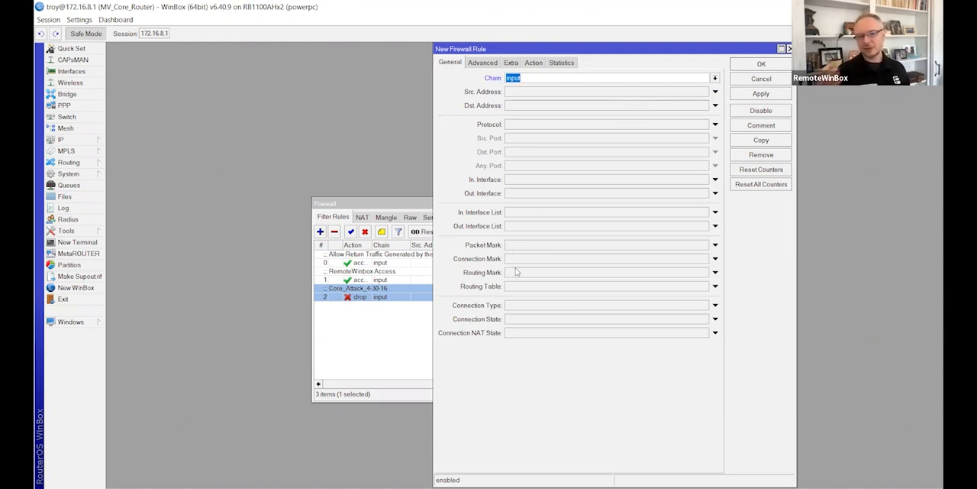
left_click(483, 62)
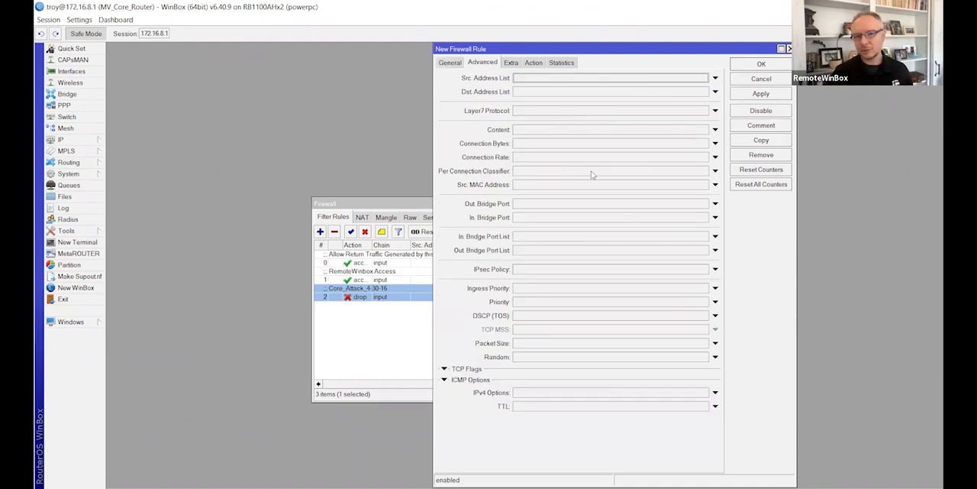
left_click(703, 80)
left_click(675, 91)
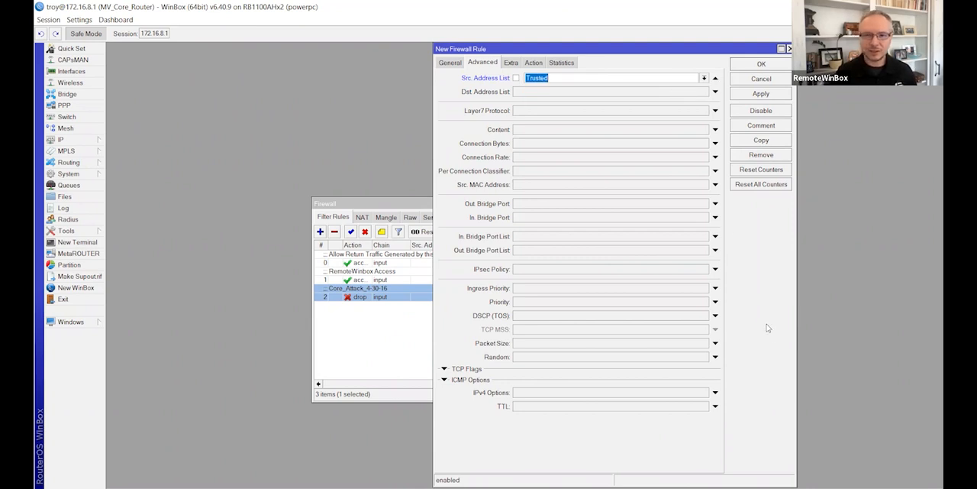
Step: Keep the rule's action as accept, comment it "Allow Access from Trusted Networks" and save it
left_click(533, 63)
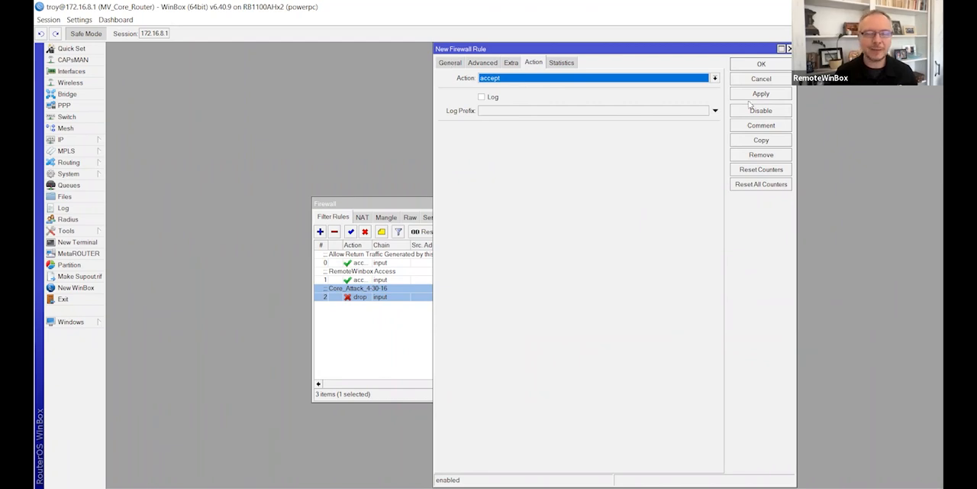
left_click(752, 127)
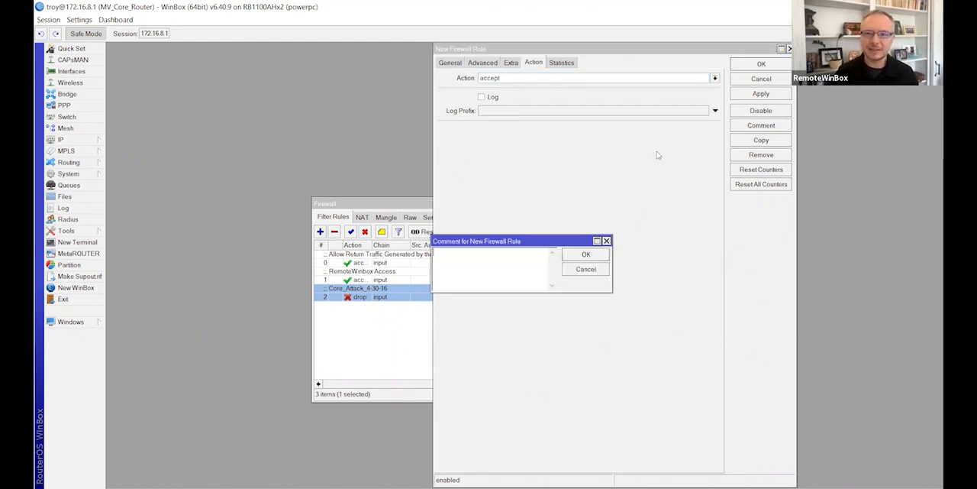
left_click_drag(488, 241, 553, 181)
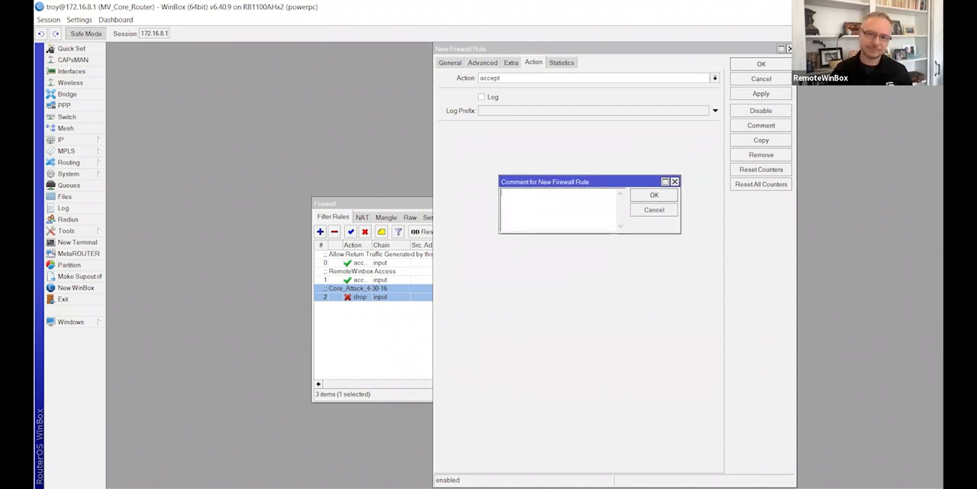
type("Allow Access from Trusted Networks")
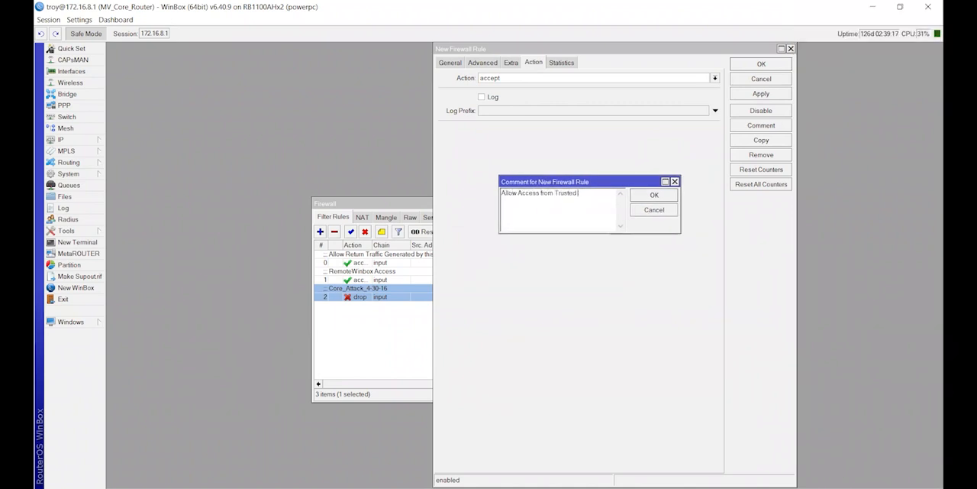
left_click(653, 197)
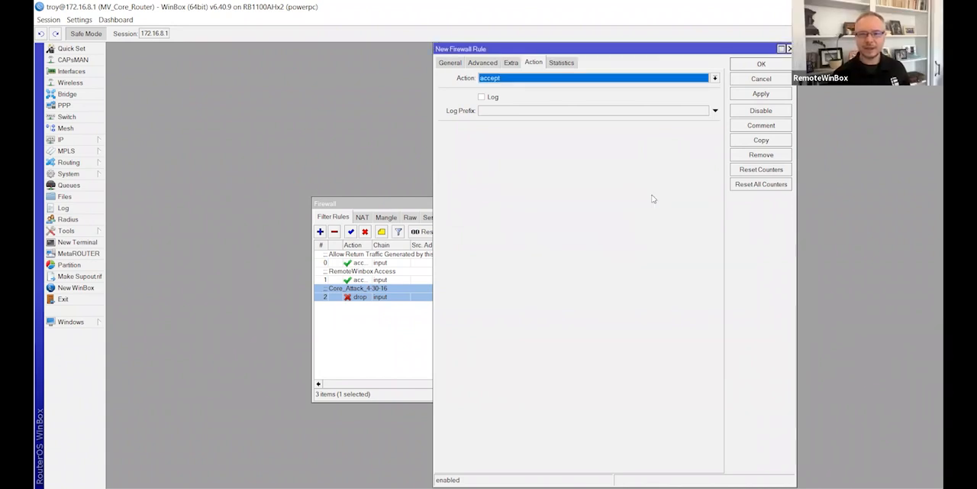
left_click(756, 67)
Step: Make the Trusted Networks rule the first filter rule and widen the Firewall window to show the byte and packet counters
left_click_drag(367, 313, 374, 261)
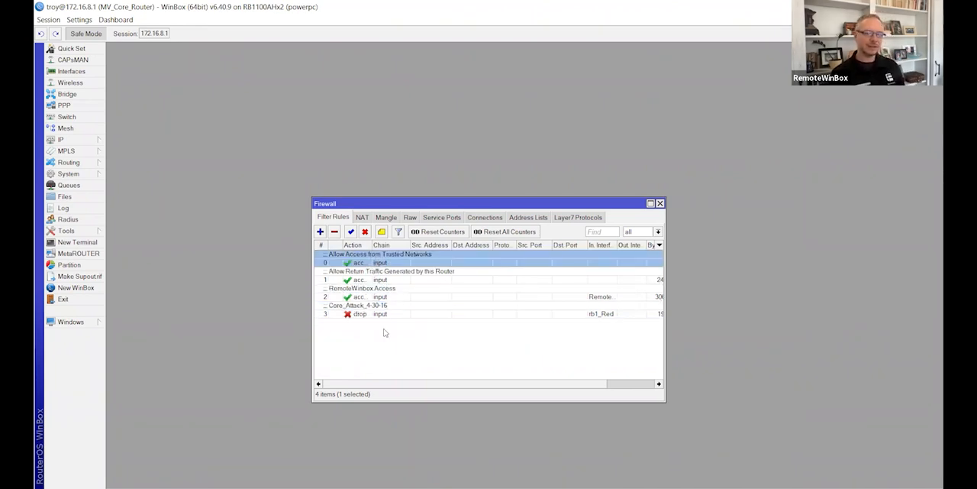
left_click_drag(664, 272, 766, 283)
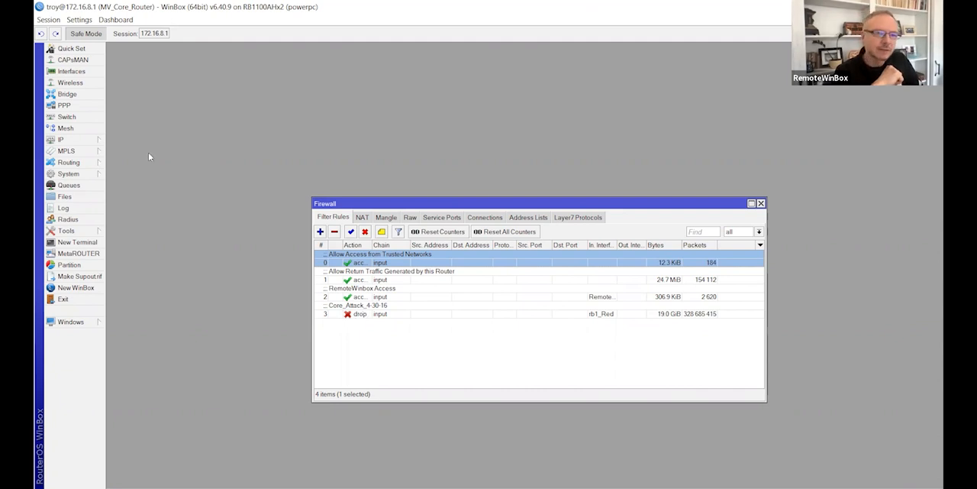
Step: Open the router's IP address list and arrange it above the Firewall window for reference
left_click(87, 141)
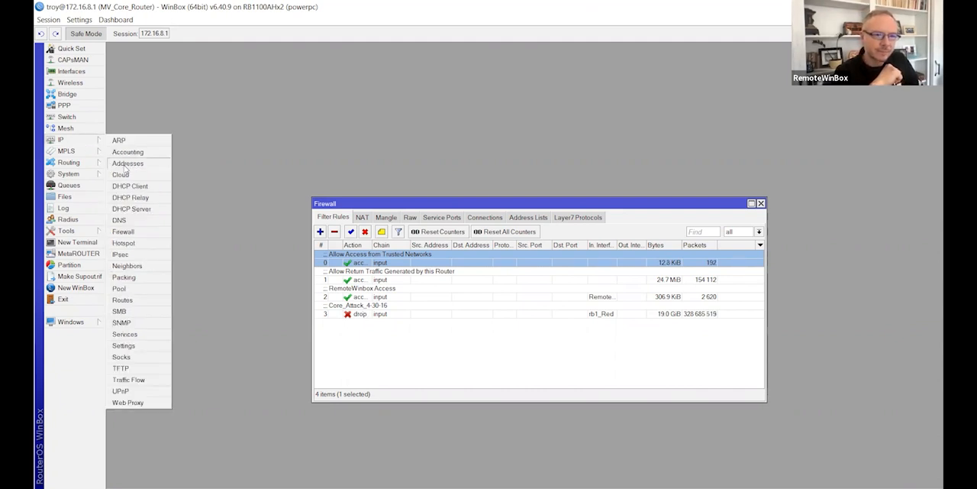
left_click(126, 163)
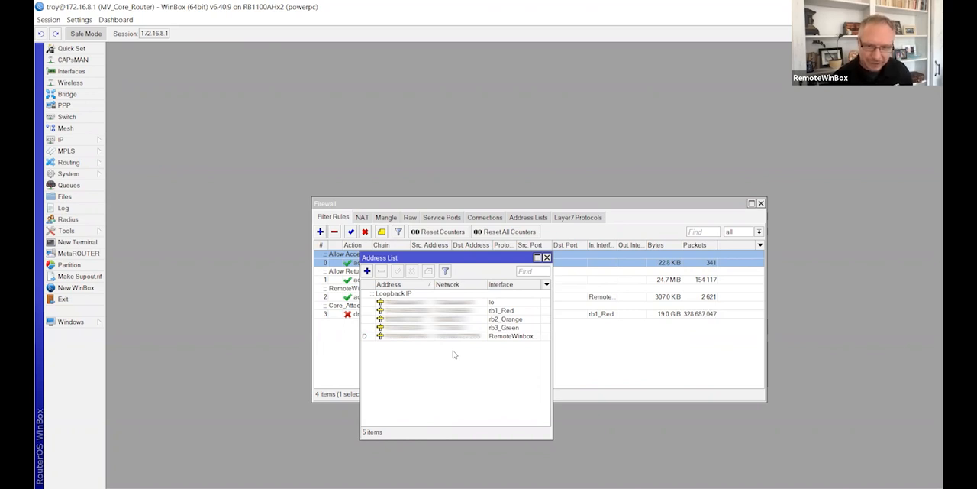
left_click_drag(445, 256, 485, 84)
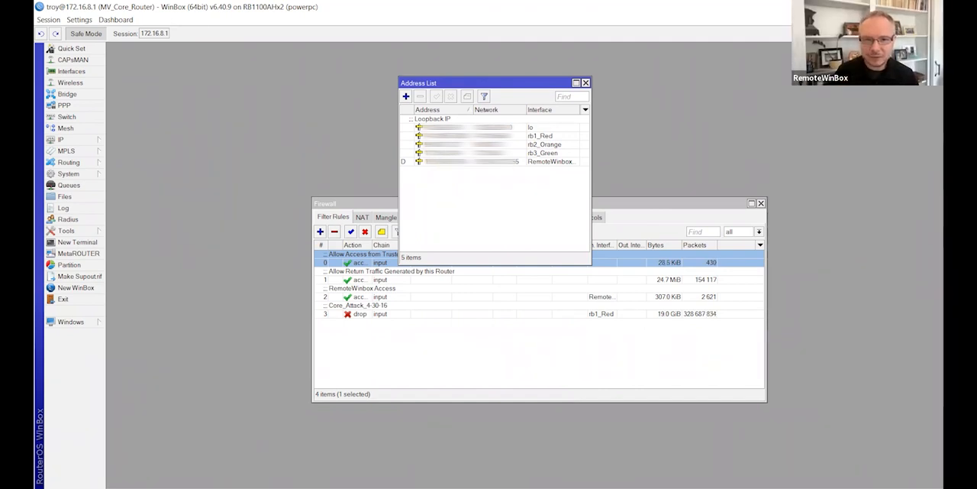
left_click(427, 127)
left_click_drag(377, 211, 362, 270)
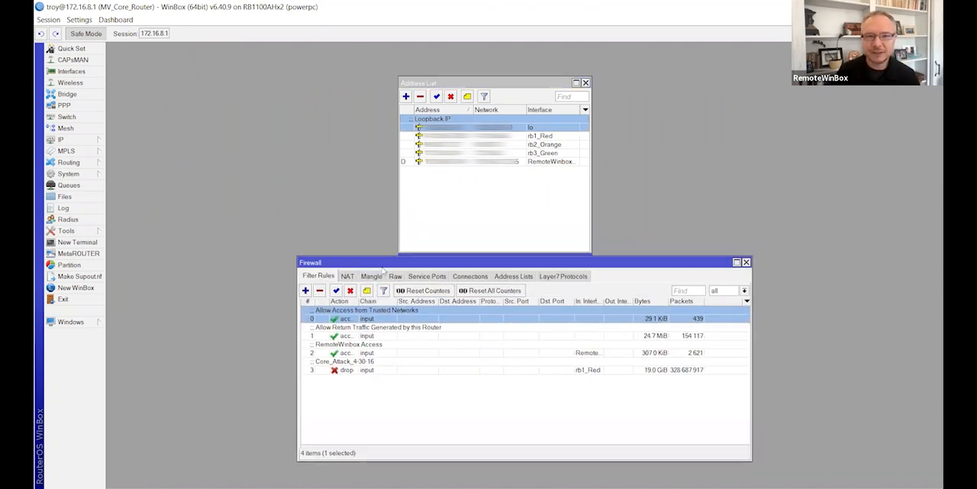
Step: Duplicate the third Trusted entry in the firewall address lists and change the copy's address to the loopback network
left_click(512, 276)
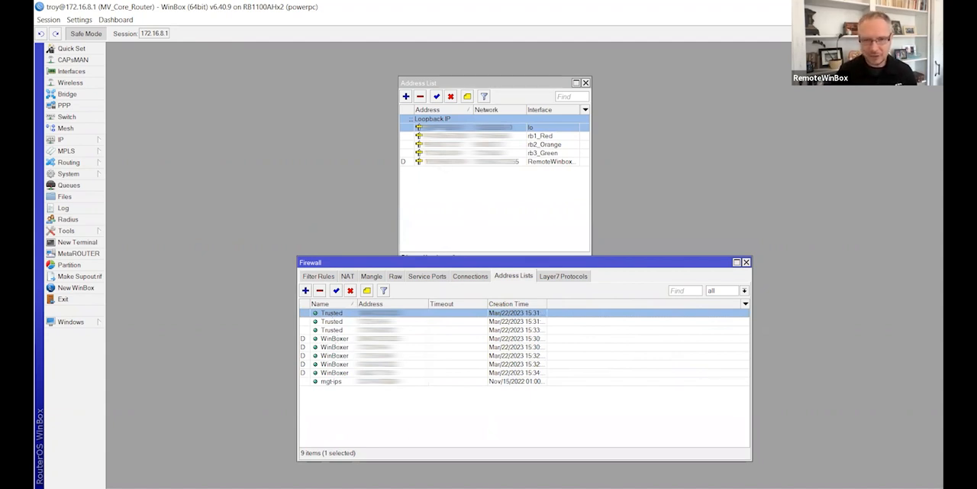
double_click(337, 331)
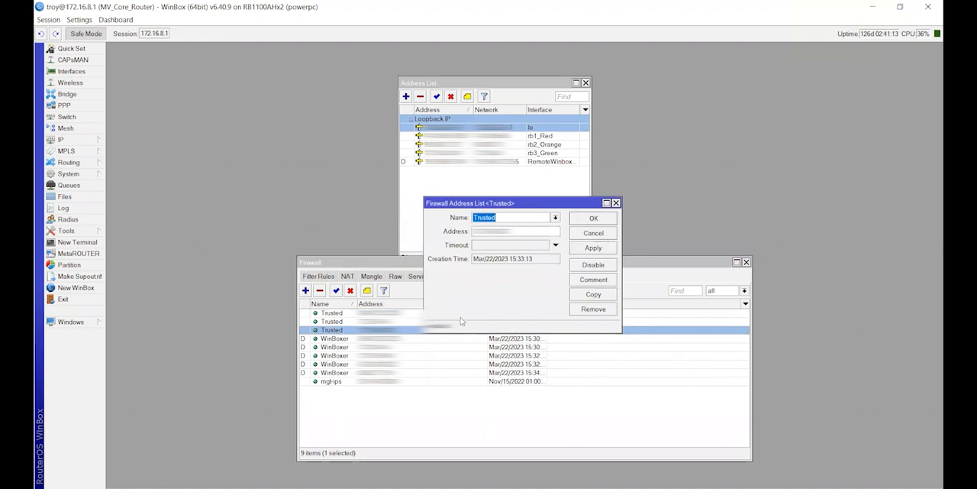
left_click(593, 294)
key("Tab")
key("BackSpace")
type("192.168.88.0")
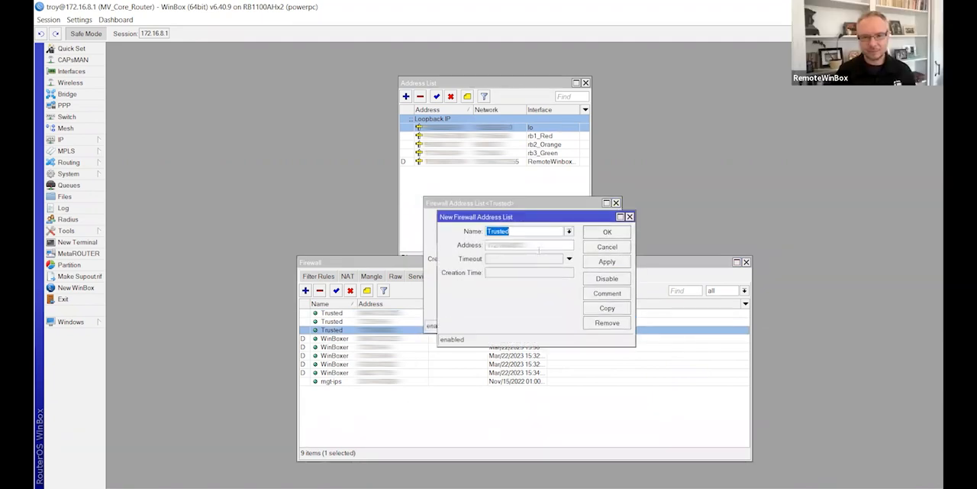
left_click_drag(527, 245, 469, 261)
type("192.168.88")
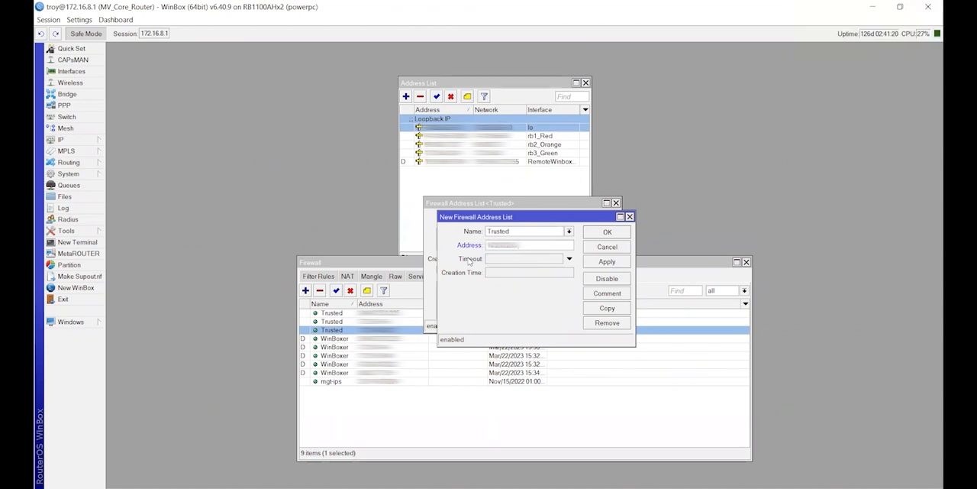
type(".0/24")
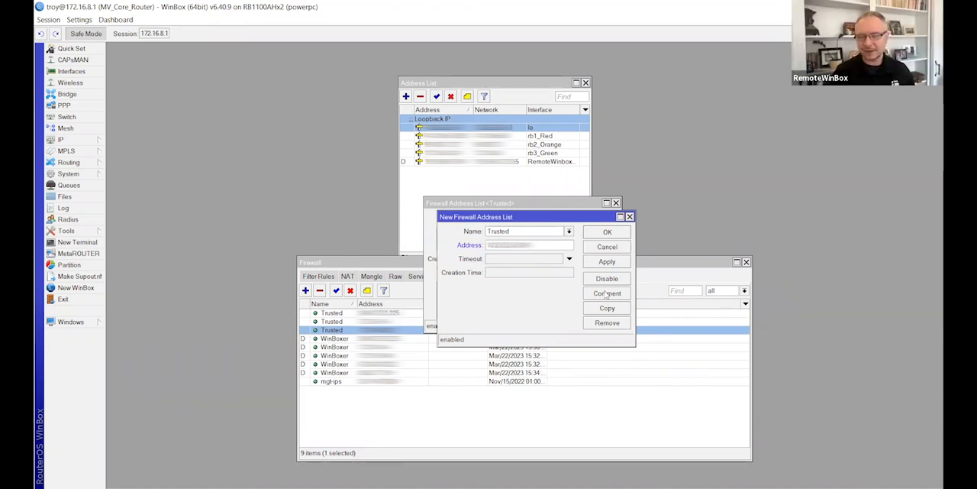
Step: Comment the new Trusted entry "loop back network", save it and close both address list entries
left_click(606, 292)
type("loop ba")
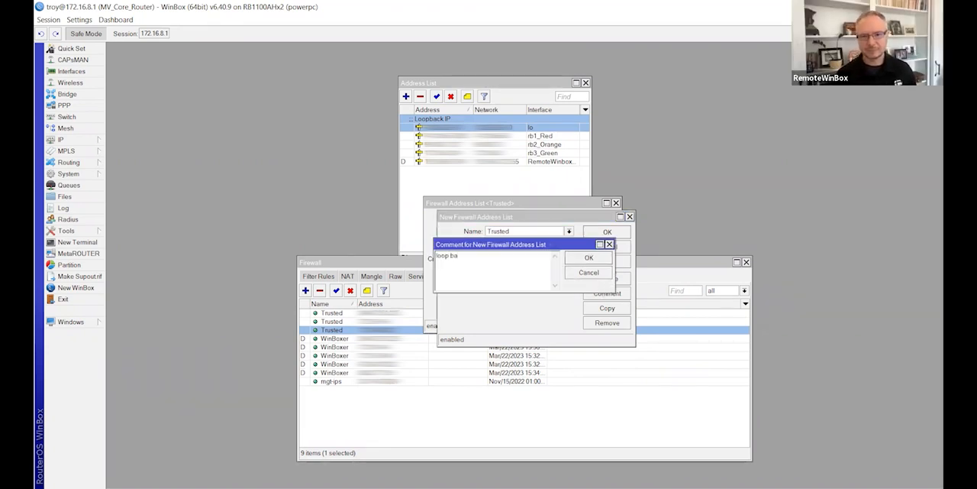
type("ck network")
left_click(587, 259)
left_click(593, 233)
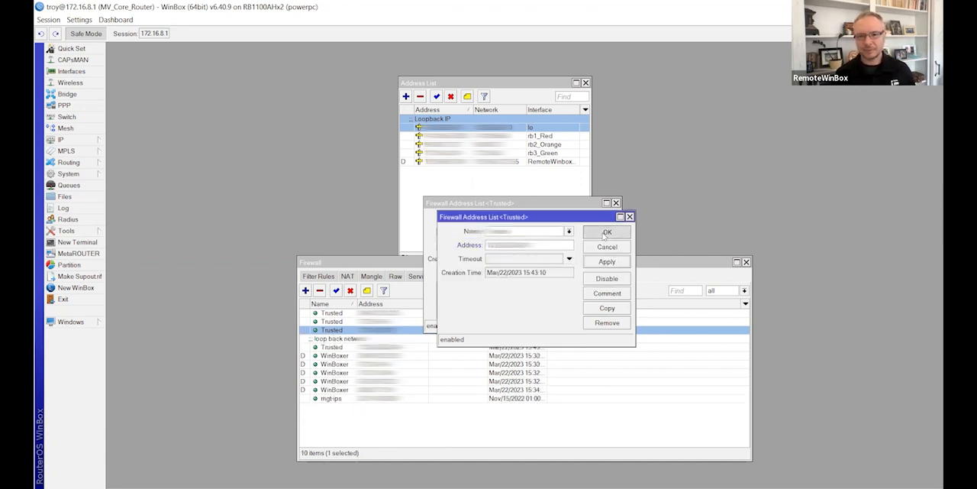
left_click(593, 233)
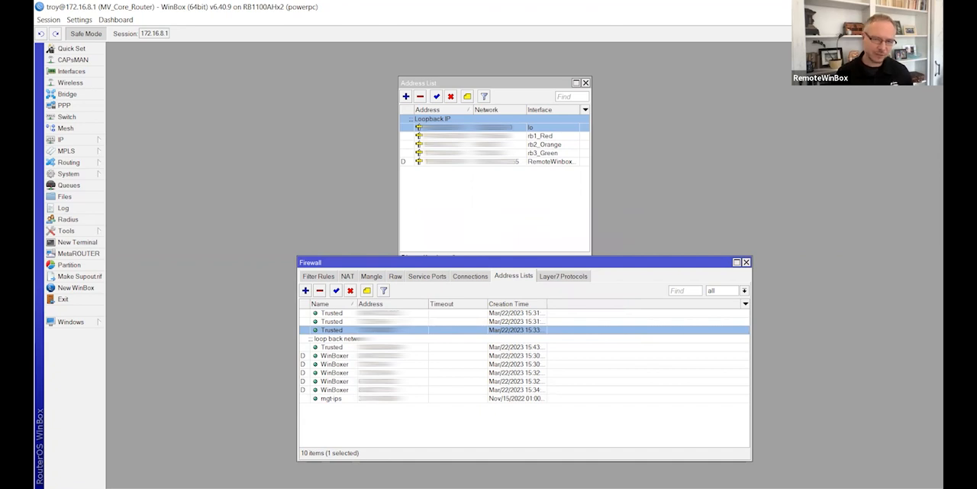
left_click(410, 347)
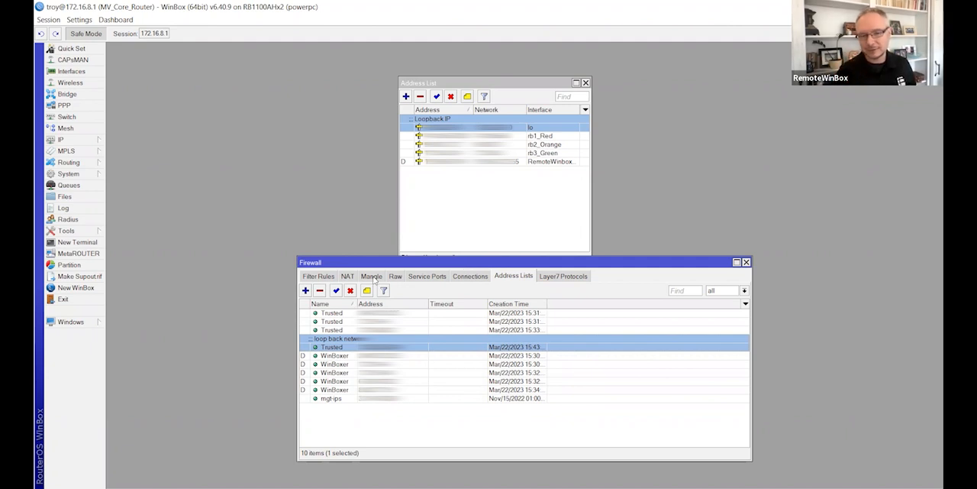
Step: Add a filter rule on the input chain with the action drop and no other matching conditions, and save it
left_click(319, 277)
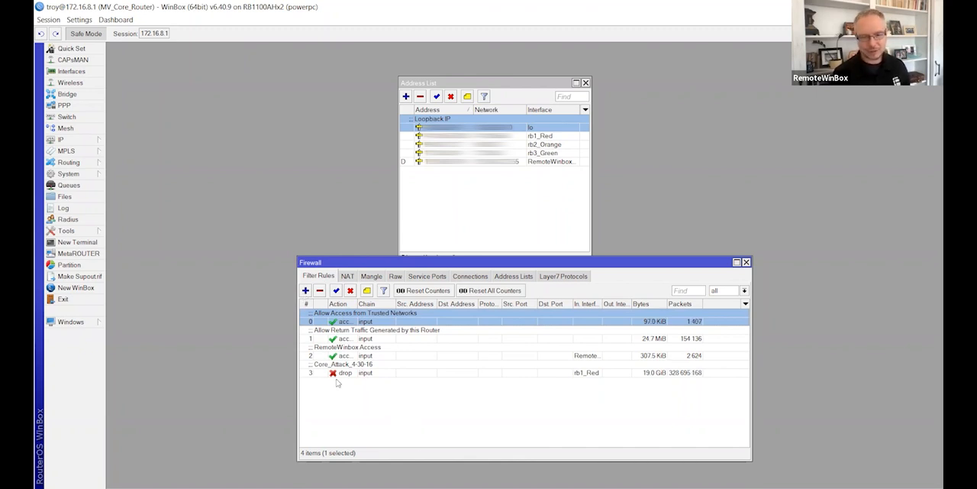
left_click(305, 290)
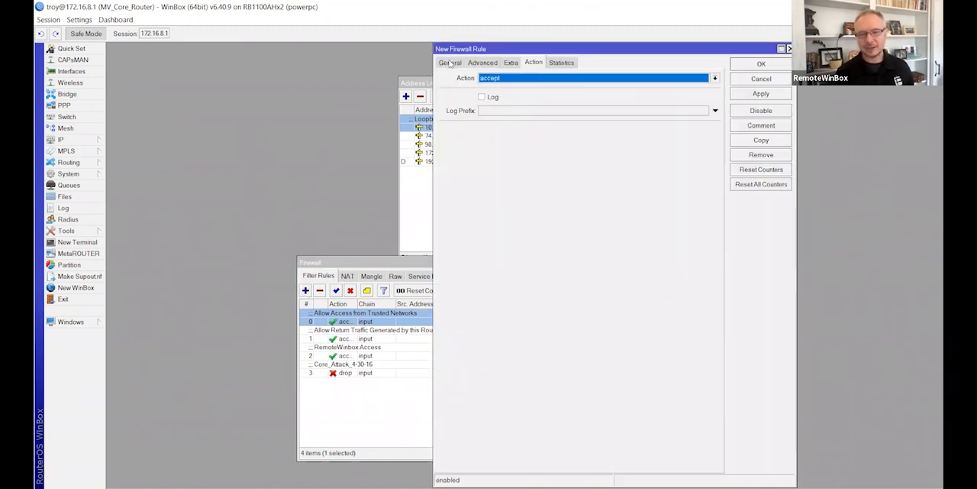
left_click(715, 80)
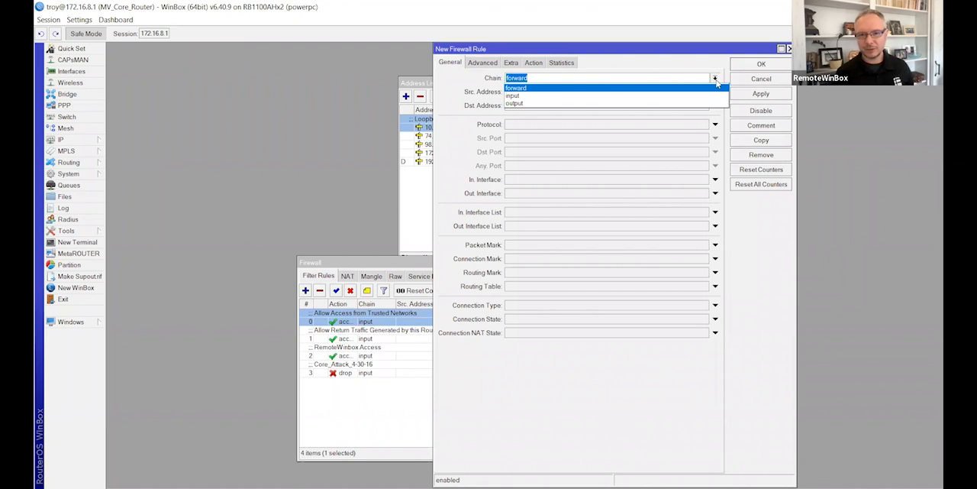
left_click(645, 96)
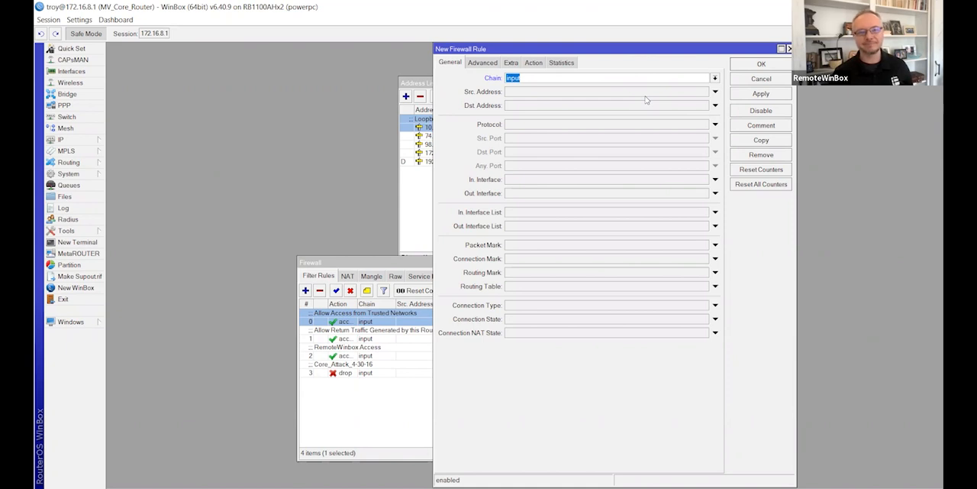
left_click(534, 63)
left_click(525, 80)
left_click(530, 103)
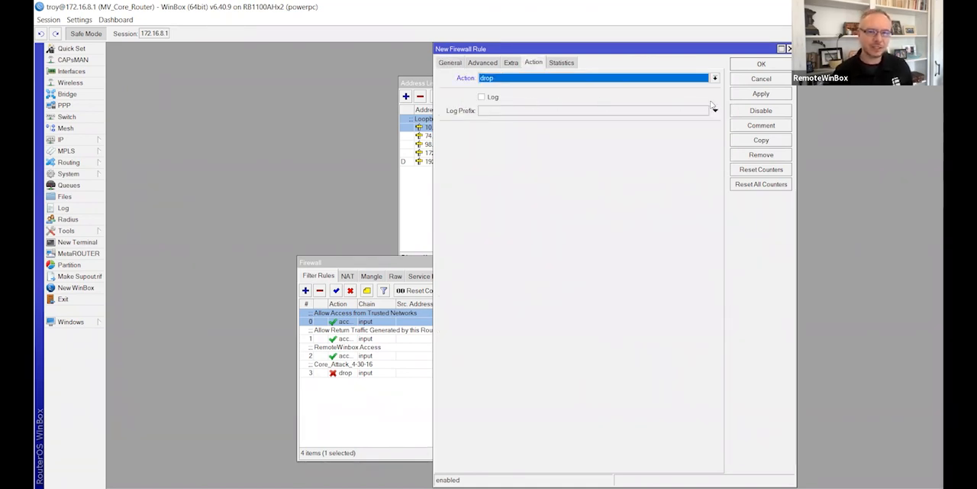
left_click(760, 94)
left_click(761, 64)
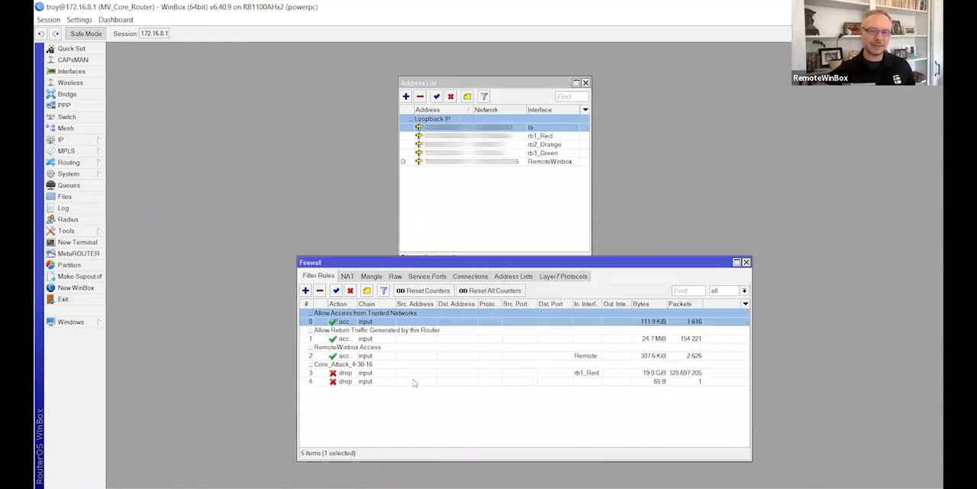
Step: Disable the Core_Attack_4-30-16 drop rule and move the new general input drop rule above it
left_click(368, 383)
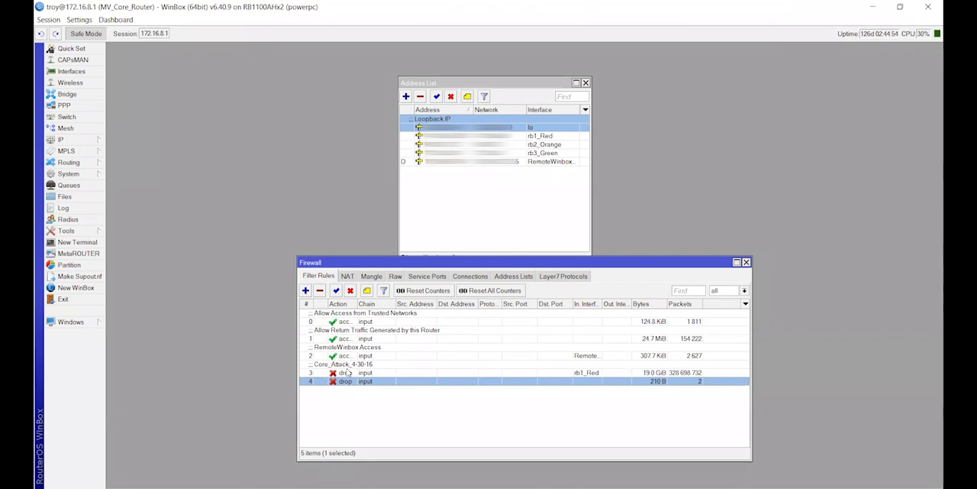
left_click(348, 373)
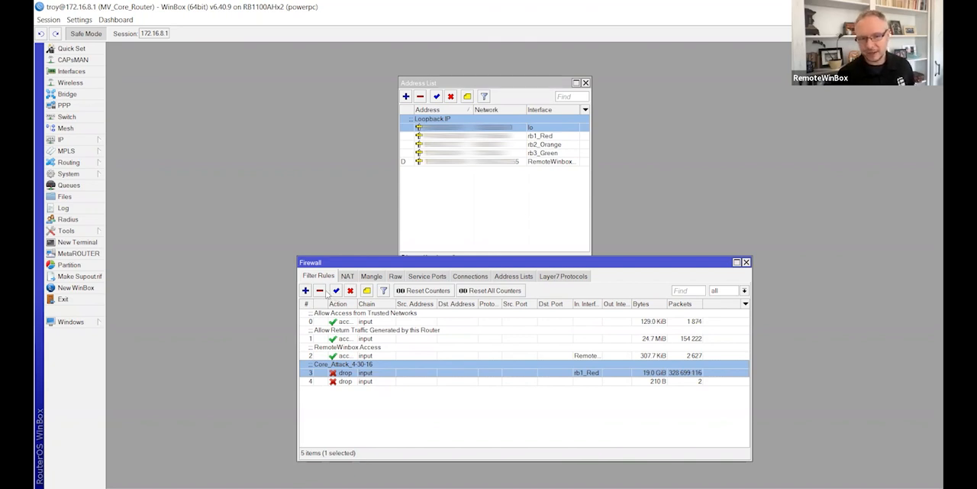
left_click(350, 290)
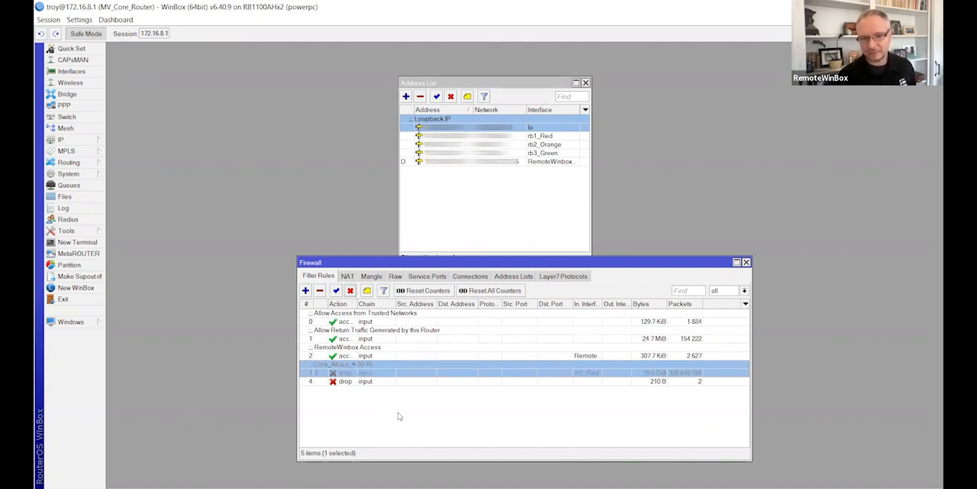
left_click_drag(354, 385, 357, 373)
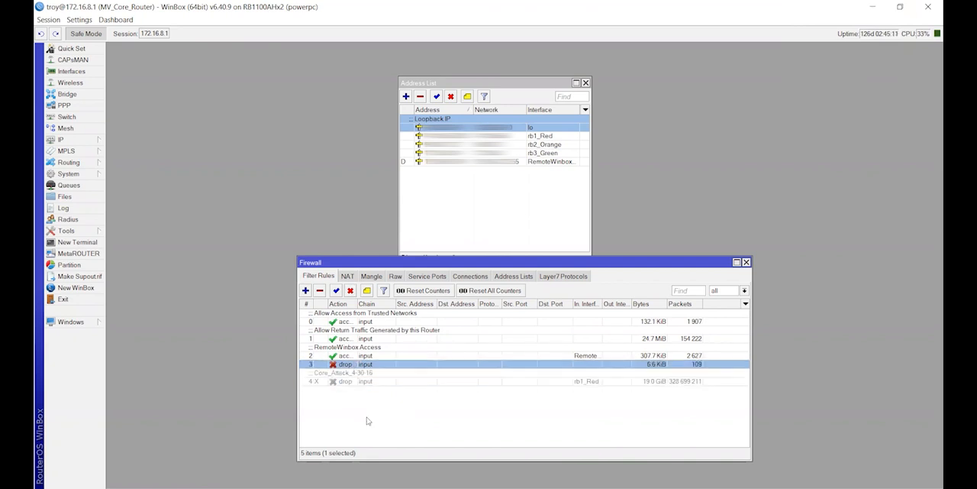
left_click(353, 380)
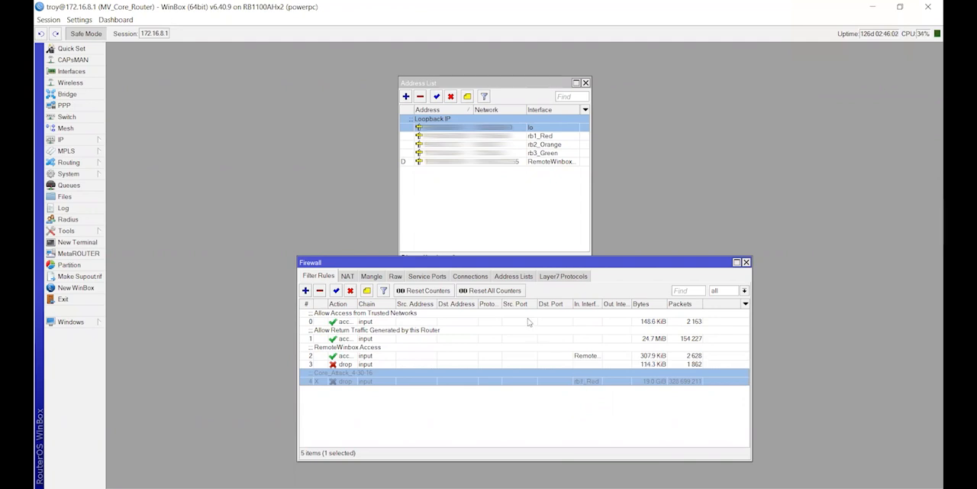
left_click(464, 144)
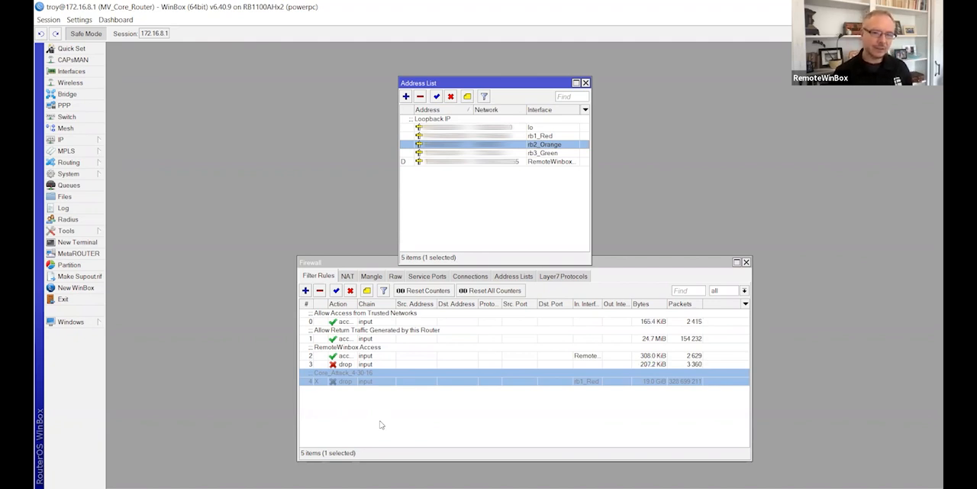
Step: Copy the mangle rule for port 8291 and clear the protocol and destination port in the copy
left_click(371, 277)
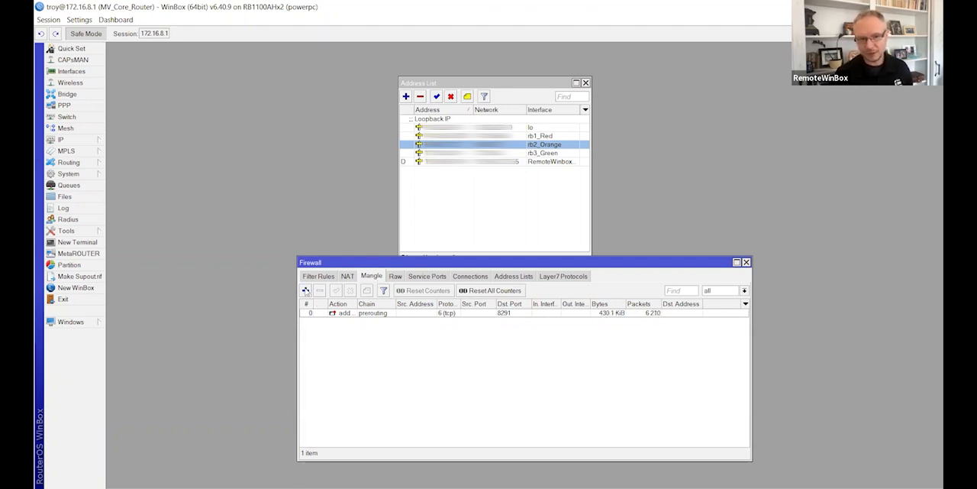
double_click(342, 314)
left_click(599, 208)
left_click(435, 142)
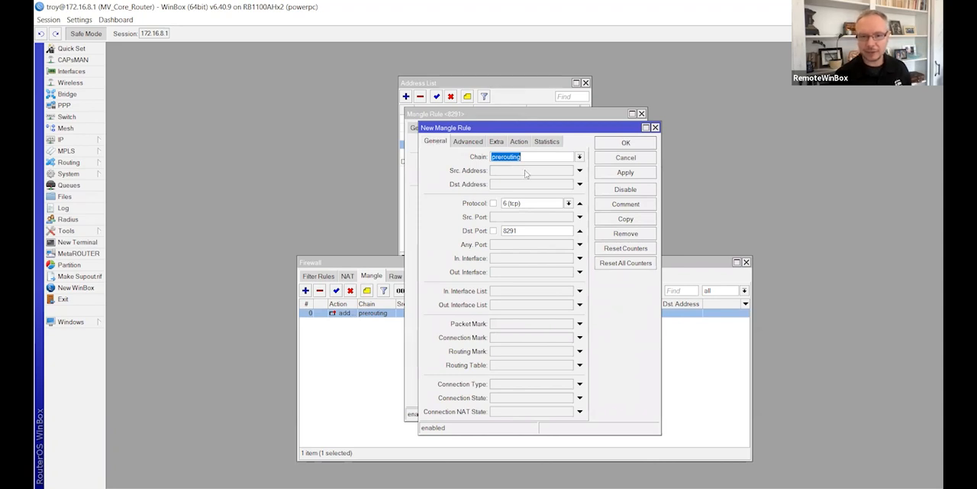
left_click(580, 203)
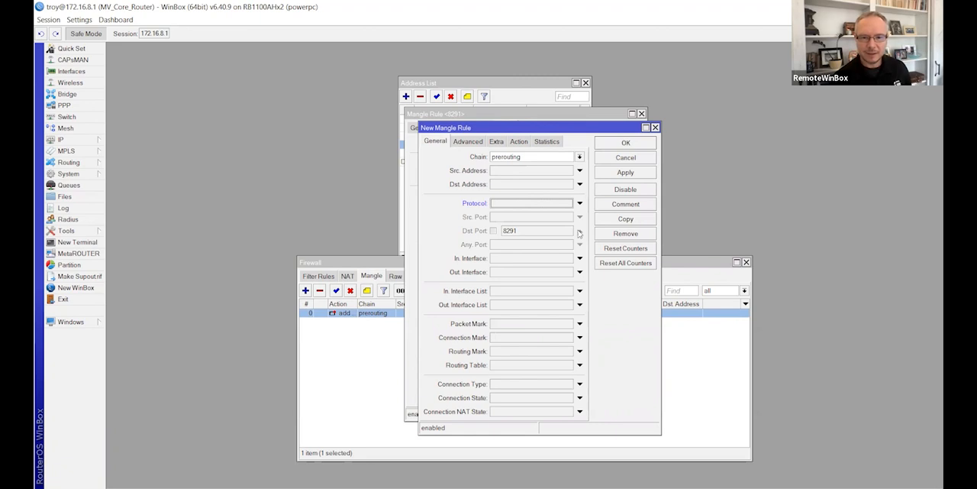
left_click(580, 203)
left_click(580, 203)
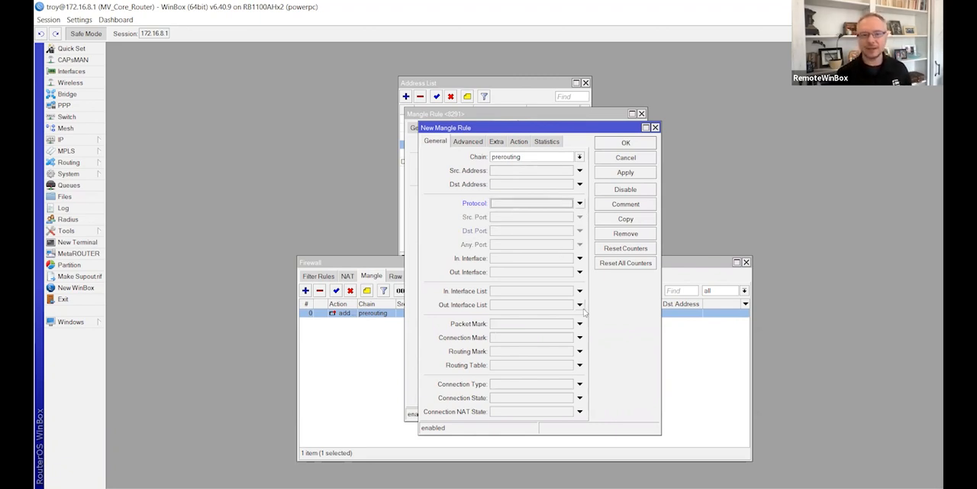
Step: Make the new mangle rule match every source that is not in the Trusted address list
left_click(467, 142)
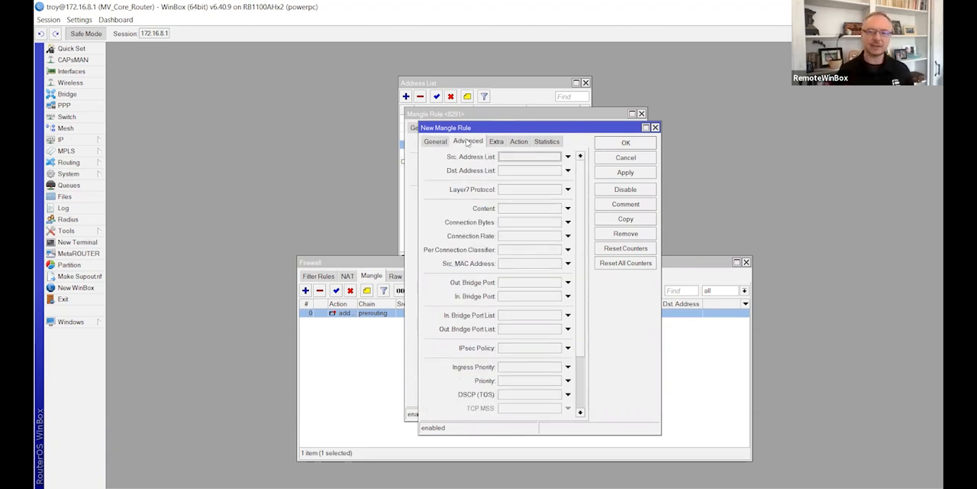
left_click(568, 156)
left_click(556, 157)
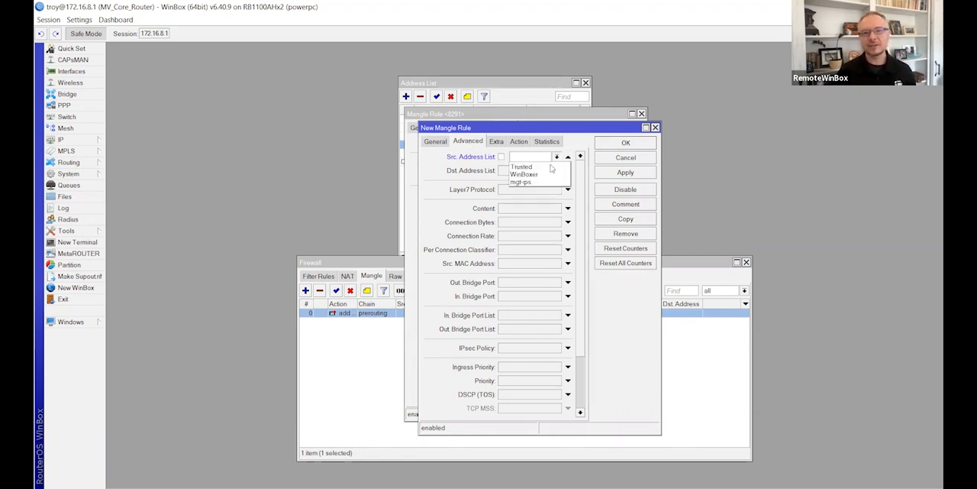
left_click(549, 168)
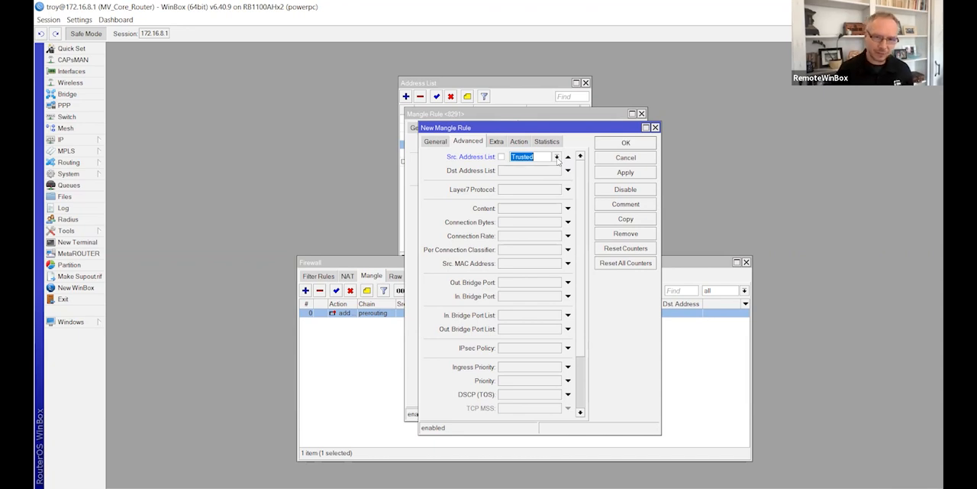
left_click(501, 157)
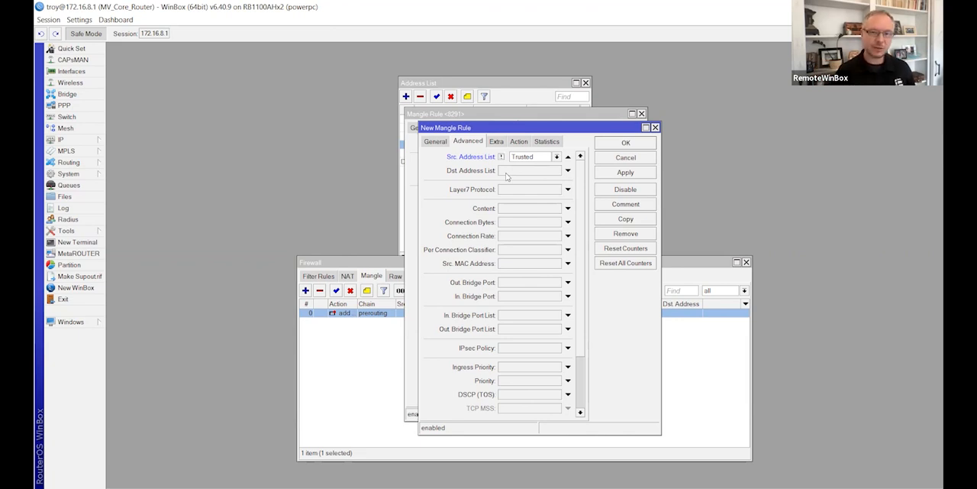
Step: Keep the new mangle rule's action as add src to address list and set the address list to "Bad Guy"
left_click(522, 142)
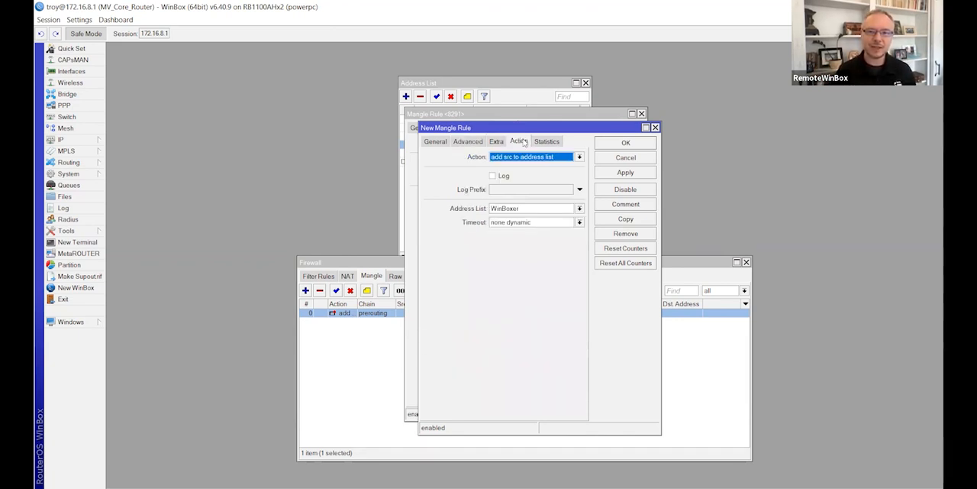
left_click(533, 206)
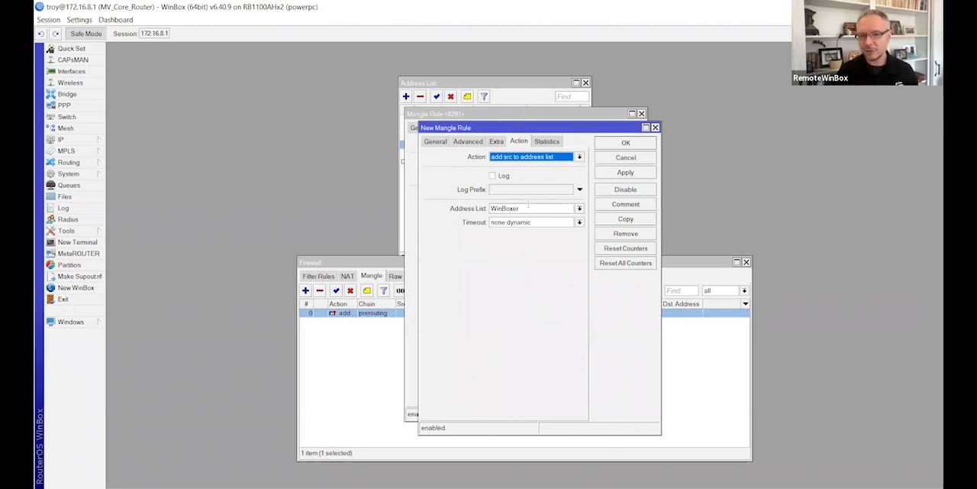
left_click(524, 208)
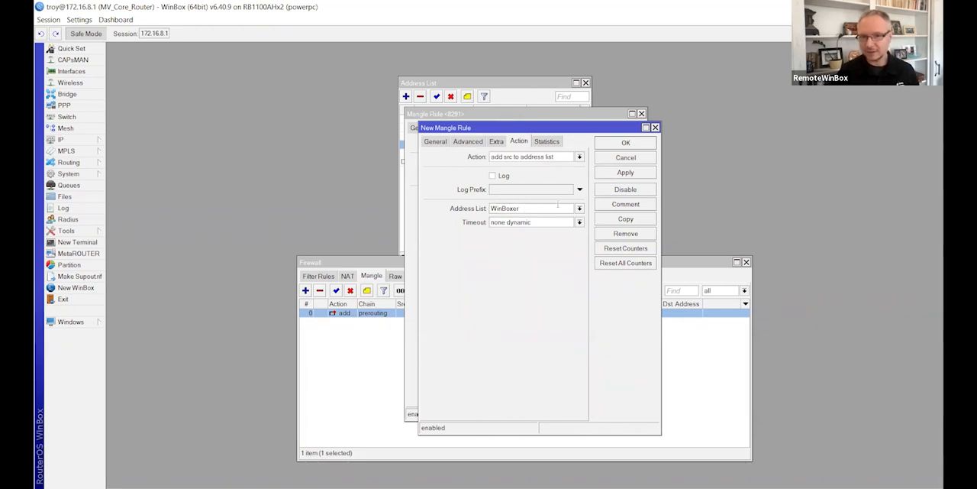
left_click(580, 209)
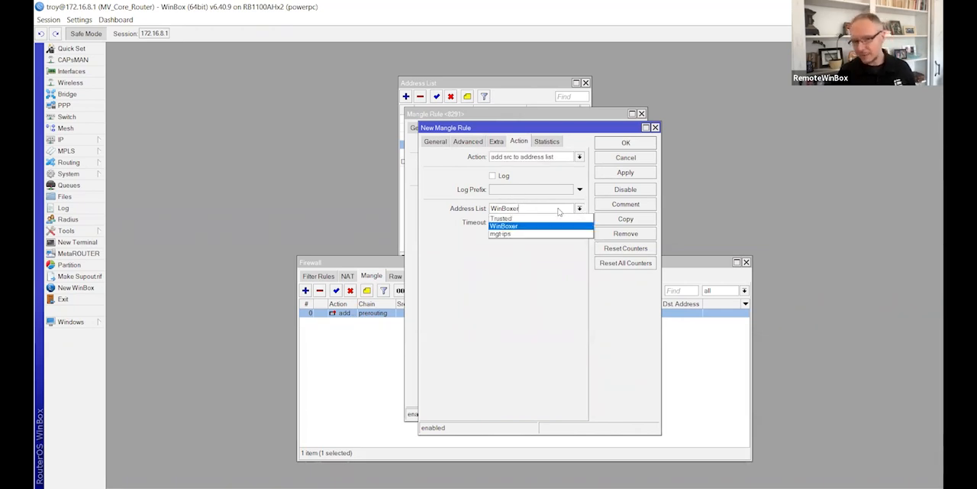
left_click(547, 209)
left_click_drag(542, 207, 476, 217)
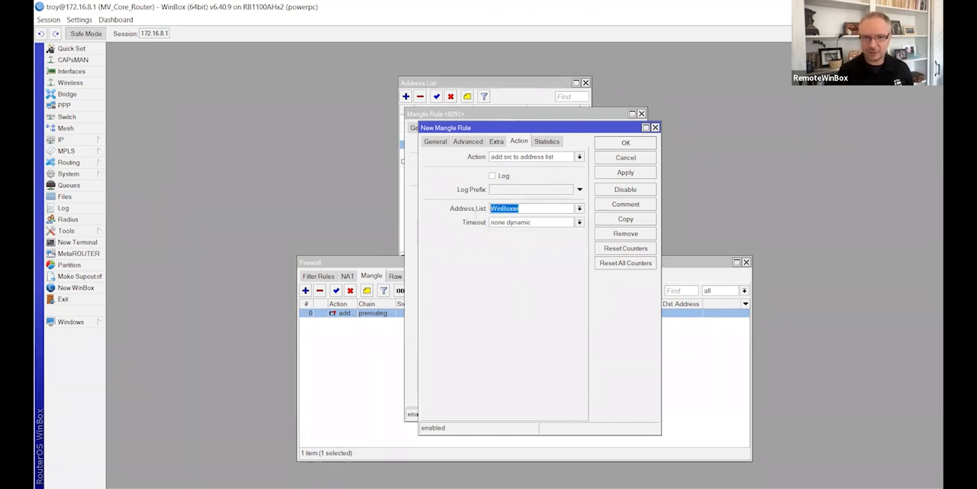
key("BackSpace")
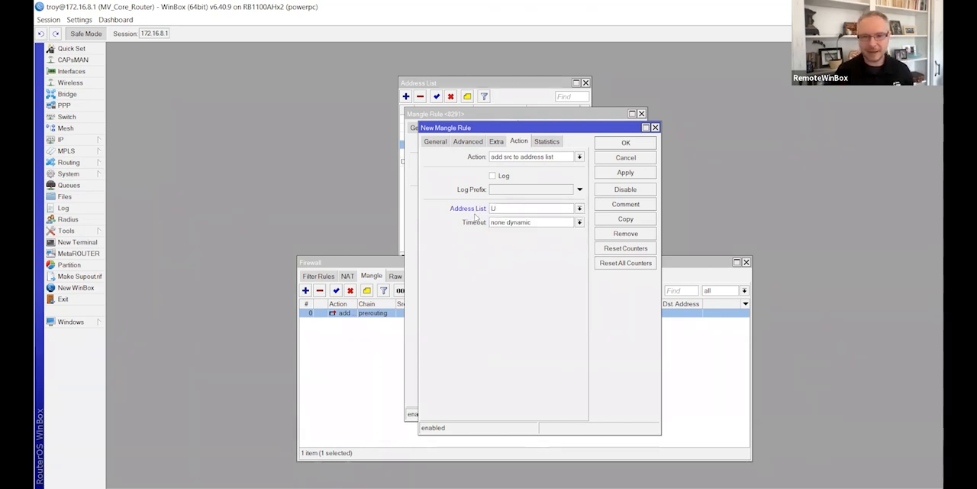
type("Bad Guy")
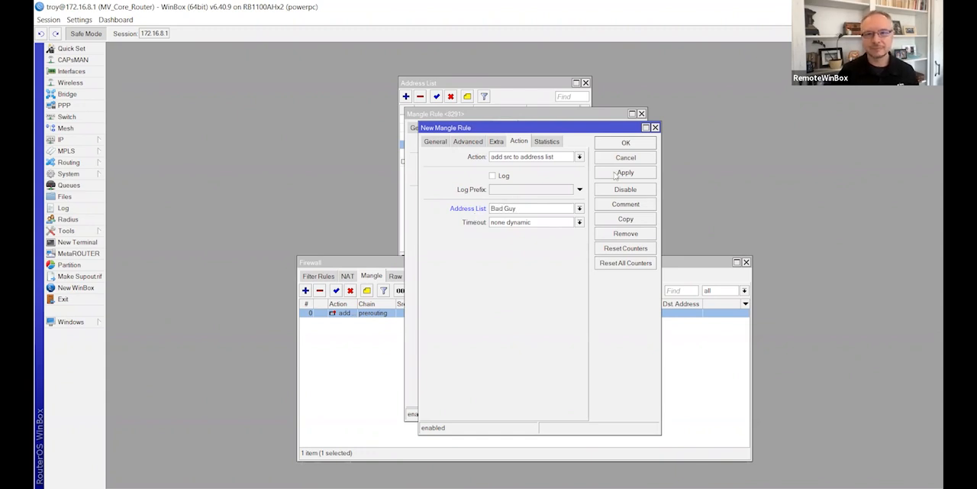
Step: Save the new mangle rule, close both rule windows, and check the Bad Guy entries in the firewall address lists
left_click(615, 175)
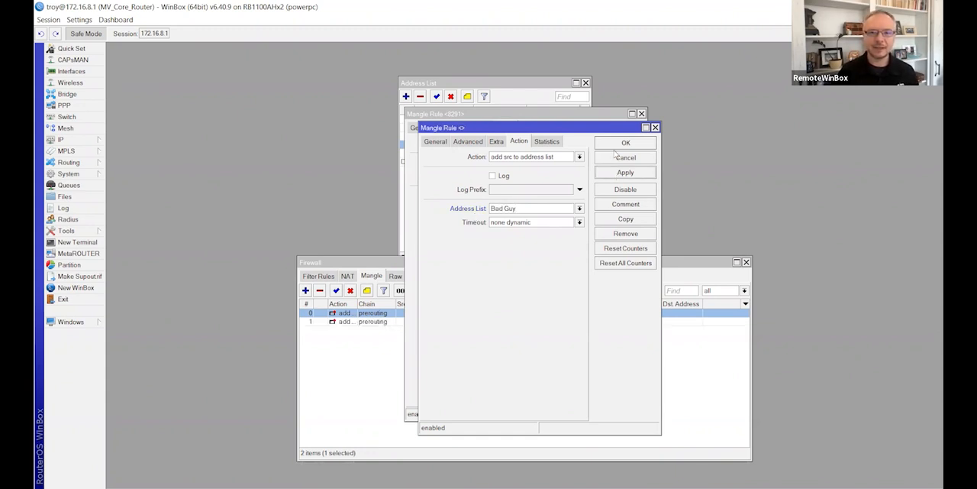
left_click(615, 146)
left_click(612, 144)
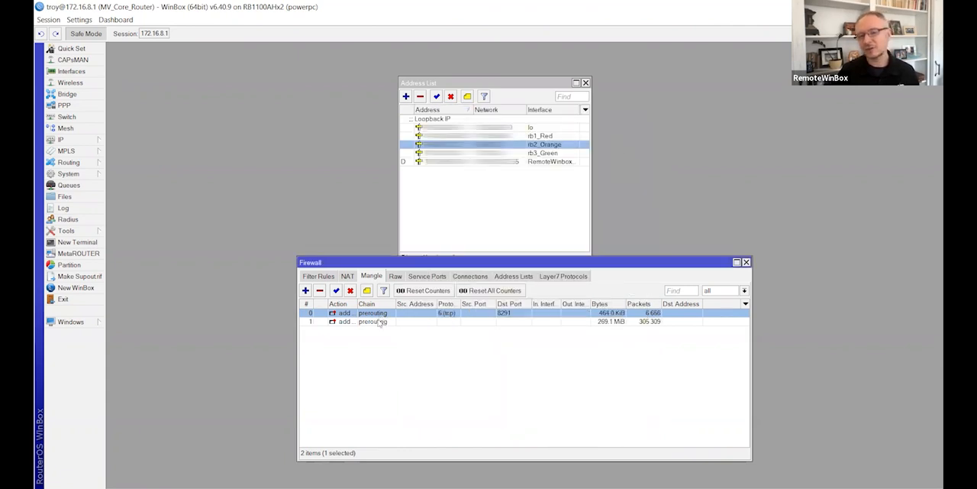
left_click(513, 276)
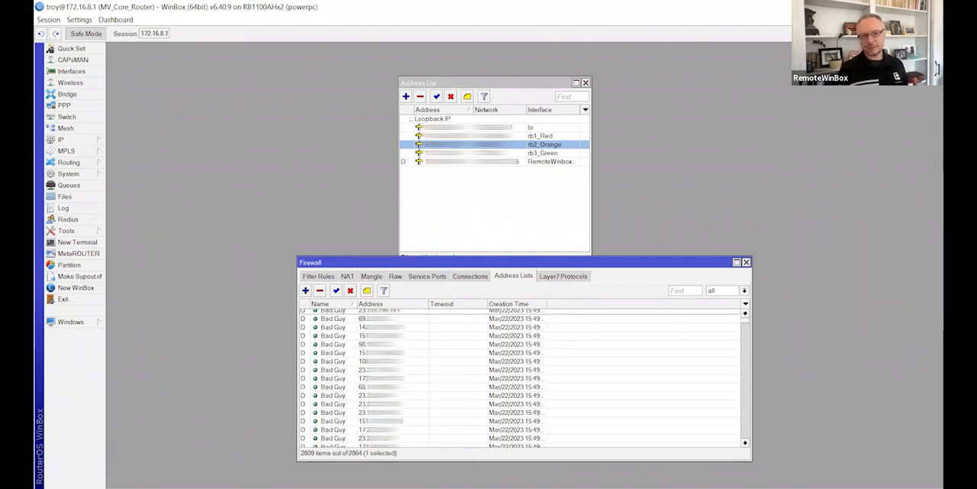
left_click(488, 344)
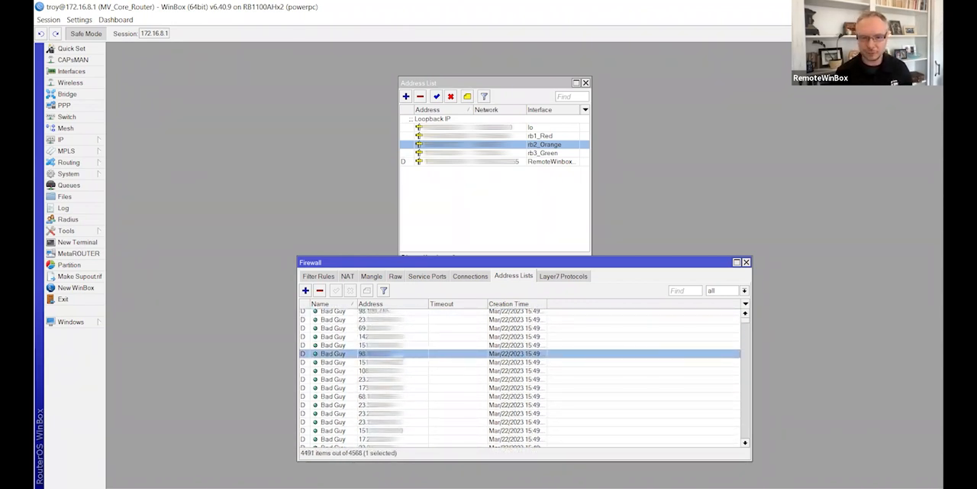
left_click(317, 276)
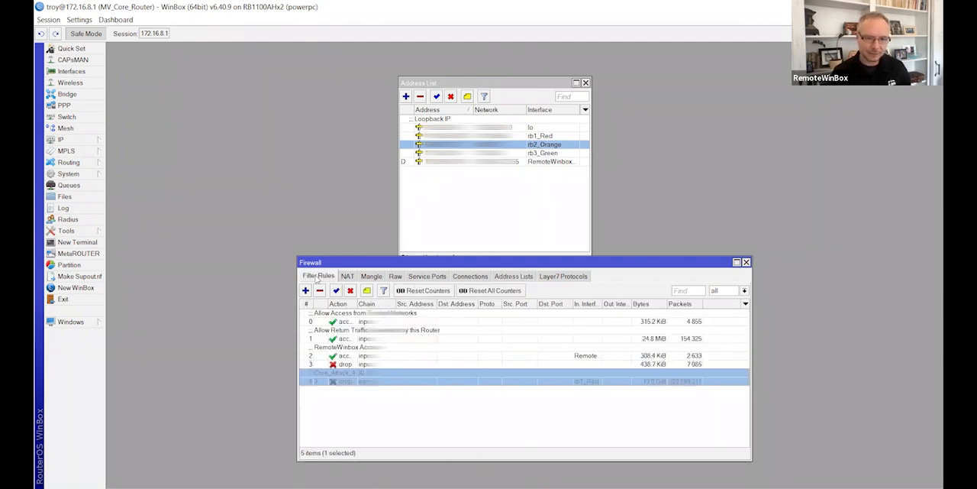
Step: Change the second mangle rule's chain to input and clear its In. Interface condition
left_click(372, 277)
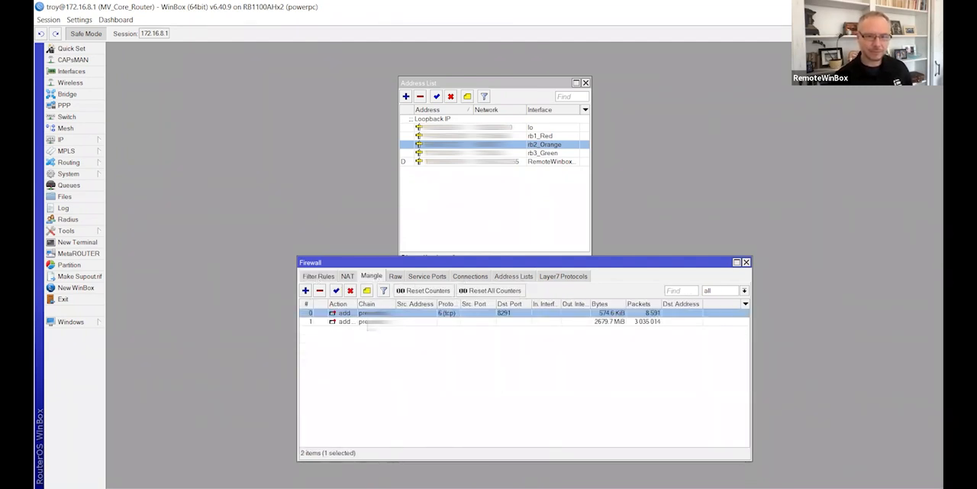
double_click(399, 322)
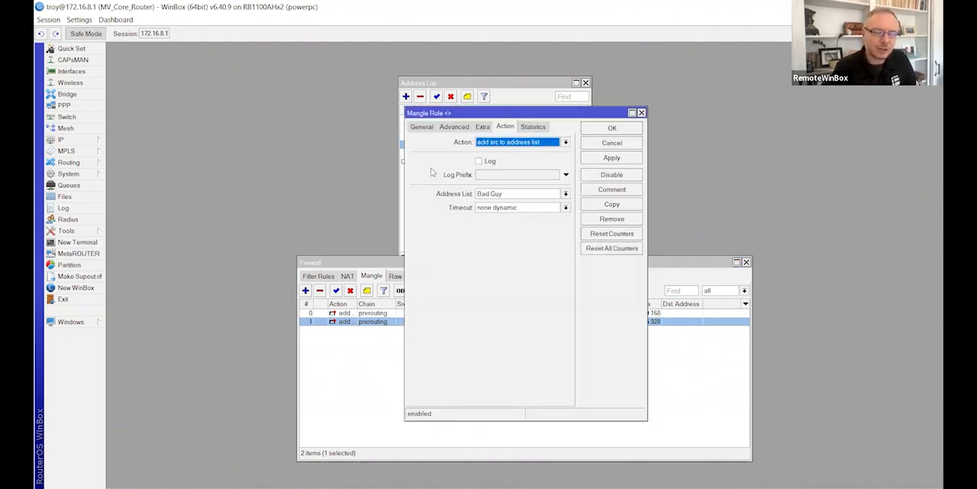
left_click(424, 128)
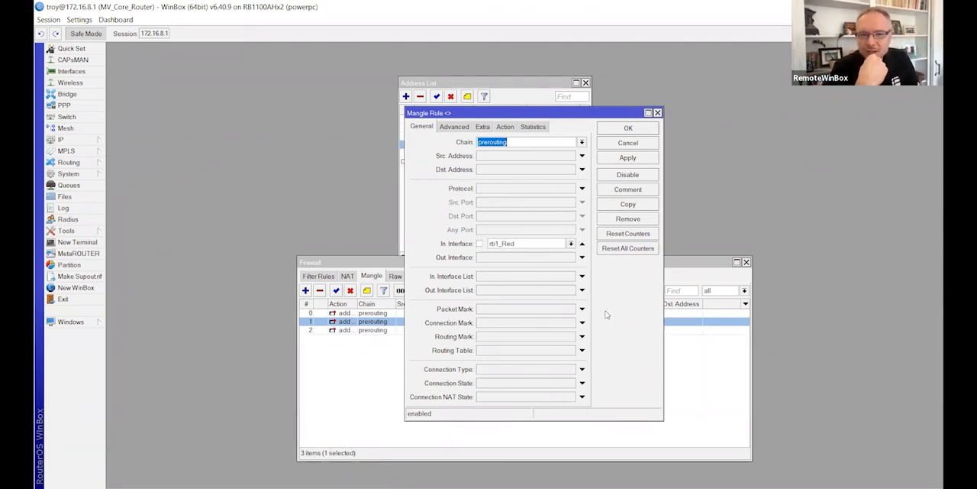
left_click(581, 142)
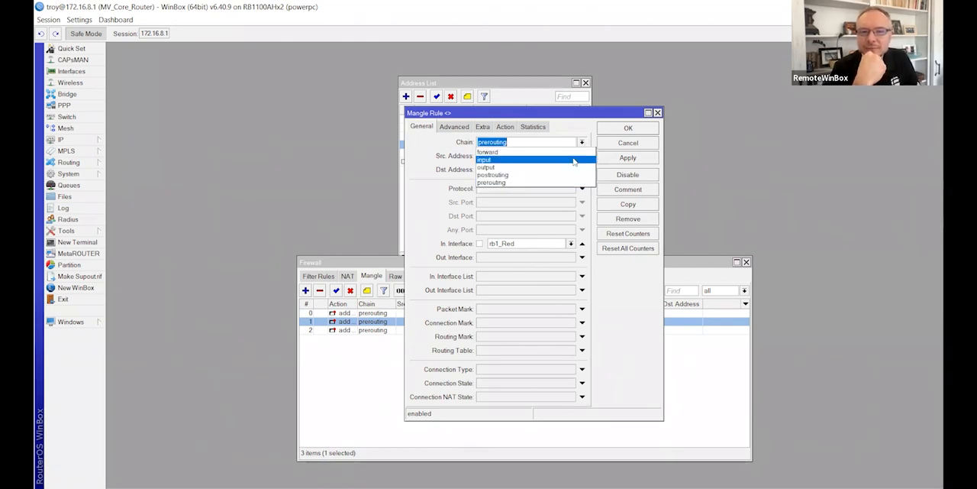
left_click(575, 159)
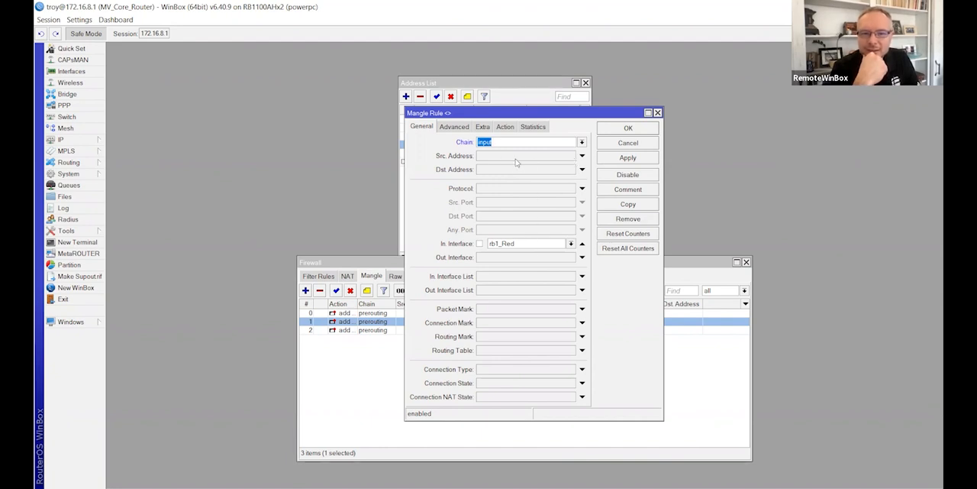
left_click(582, 243)
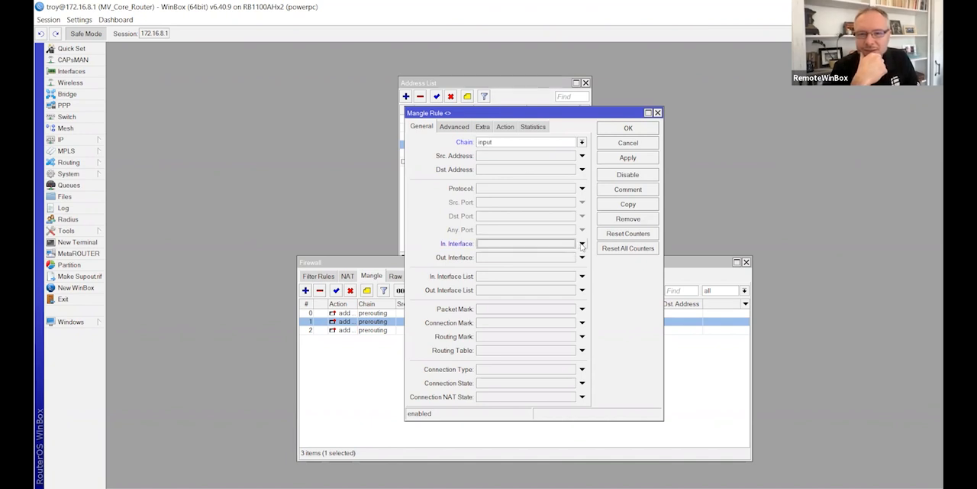
Step: Check the edited mangle rule's source list and action, save it, and remove the extra prerouting rule on rb2_Orange
left_click(504, 128)
left_click(462, 128)
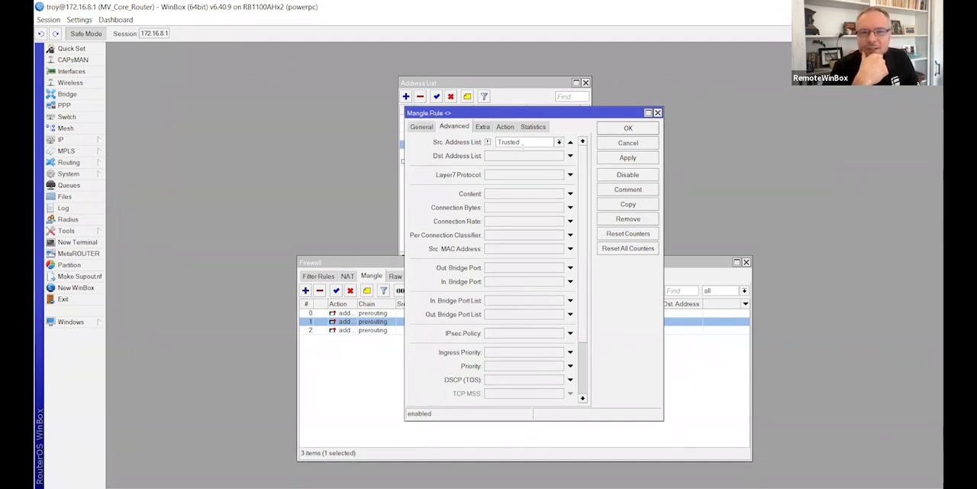
left_click(505, 129)
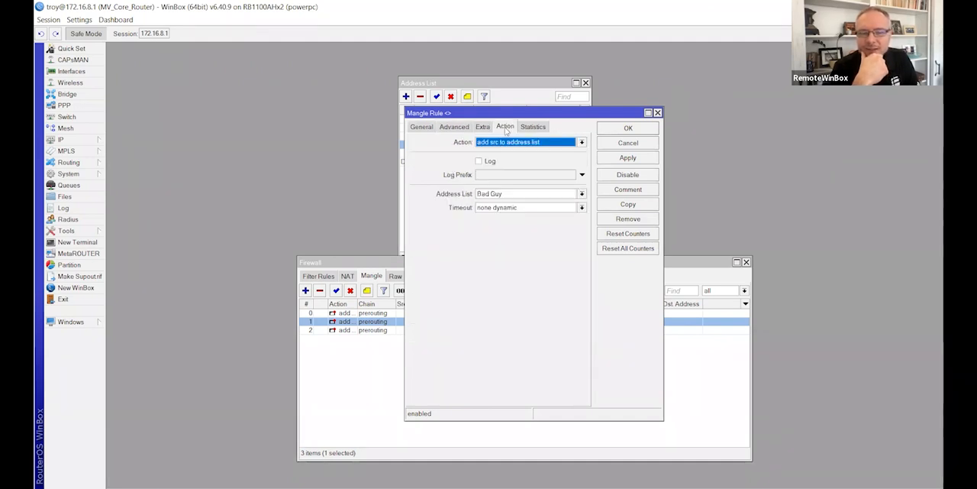
left_click(632, 158)
left_click(628, 128)
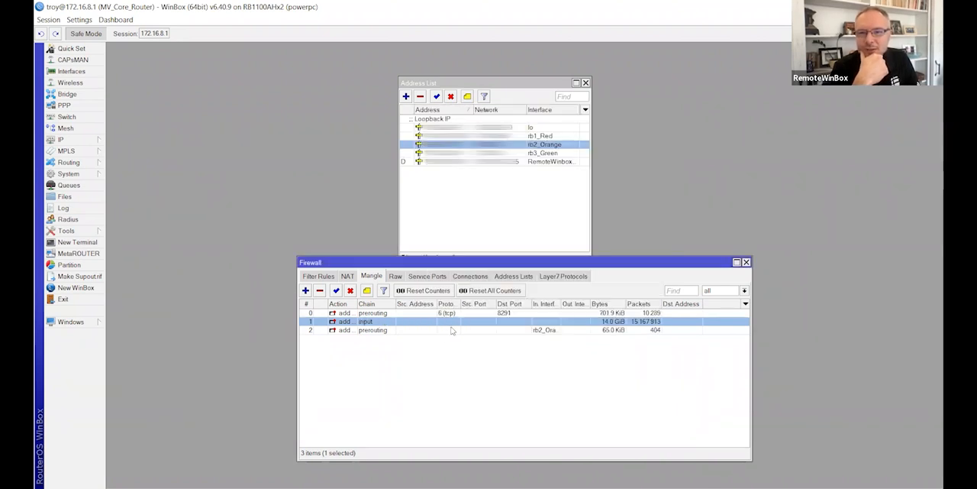
left_click(391, 322)
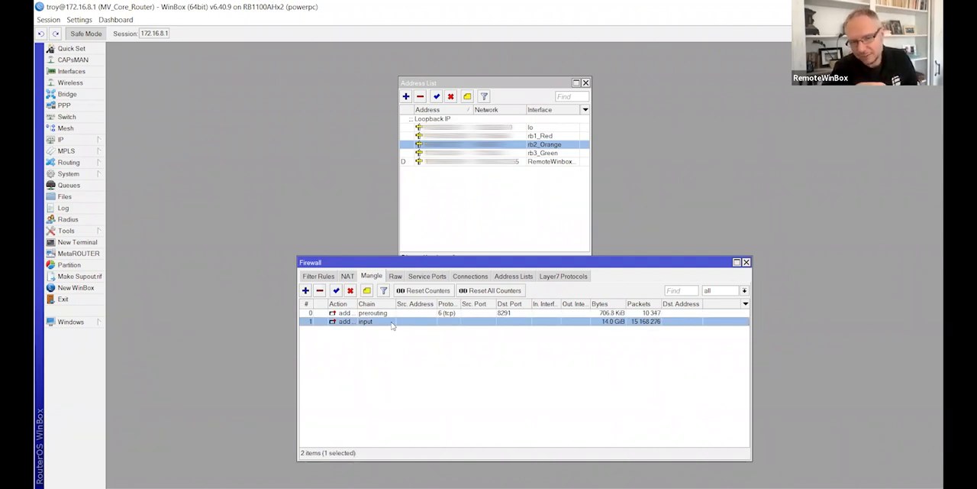
Step: Reset the counters of all mangle rules and look through the Bad Guy entries in the address lists
left_click(509, 278)
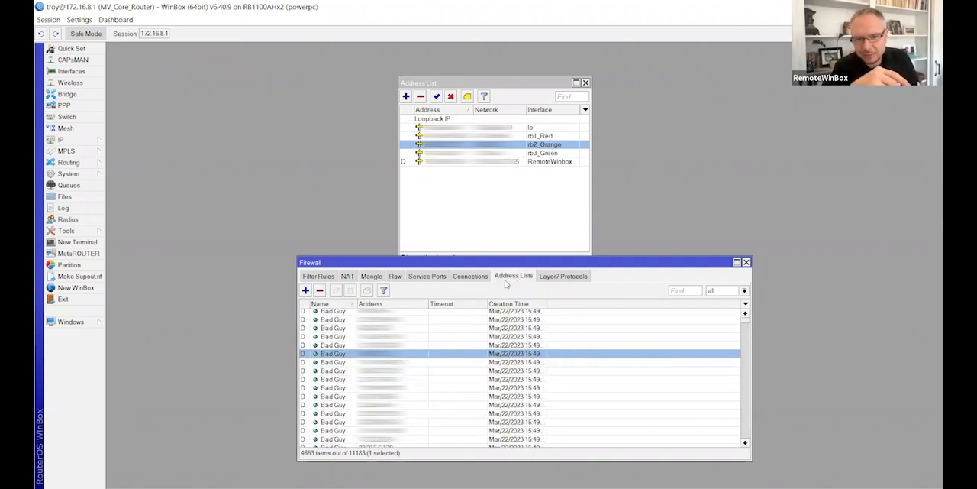
left_click(372, 278)
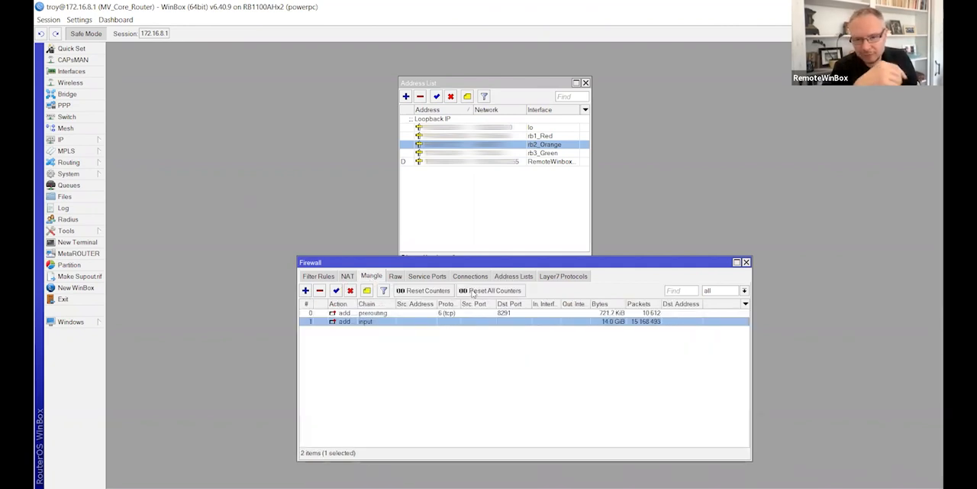
left_click(473, 291)
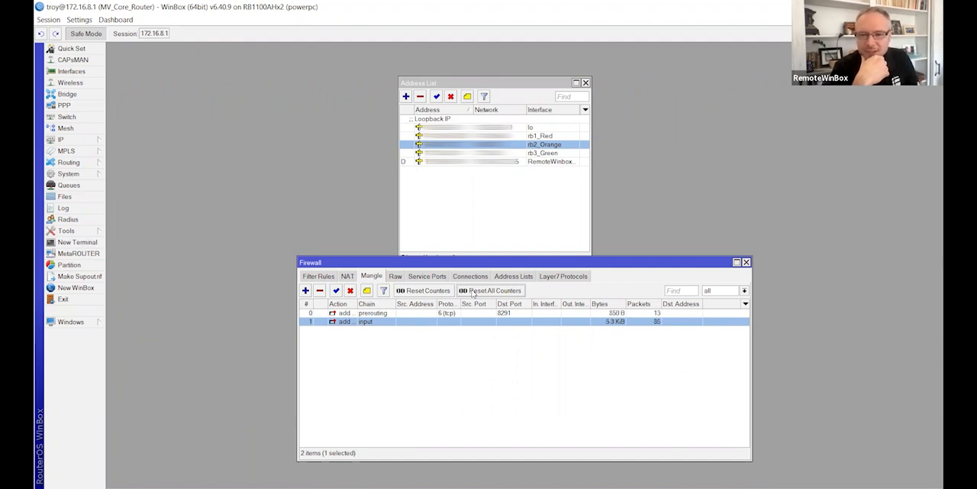
left_click(505, 276)
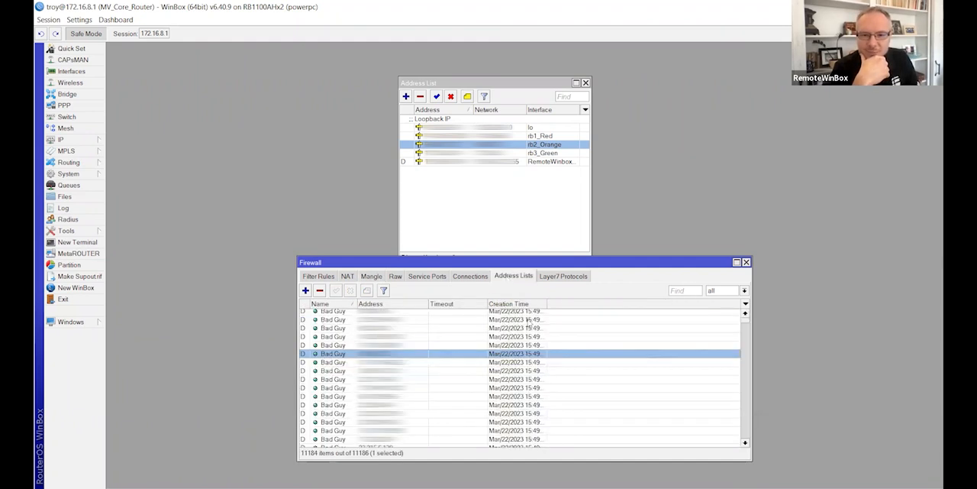
scroll(439, 342, "up", 1)
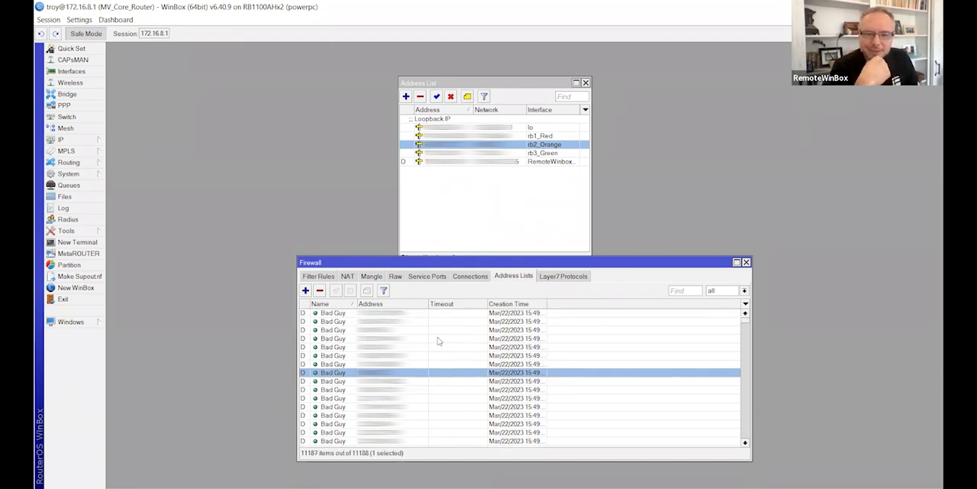
scroll(439, 341, "down", 5)
scroll(439, 342, "up", 5)
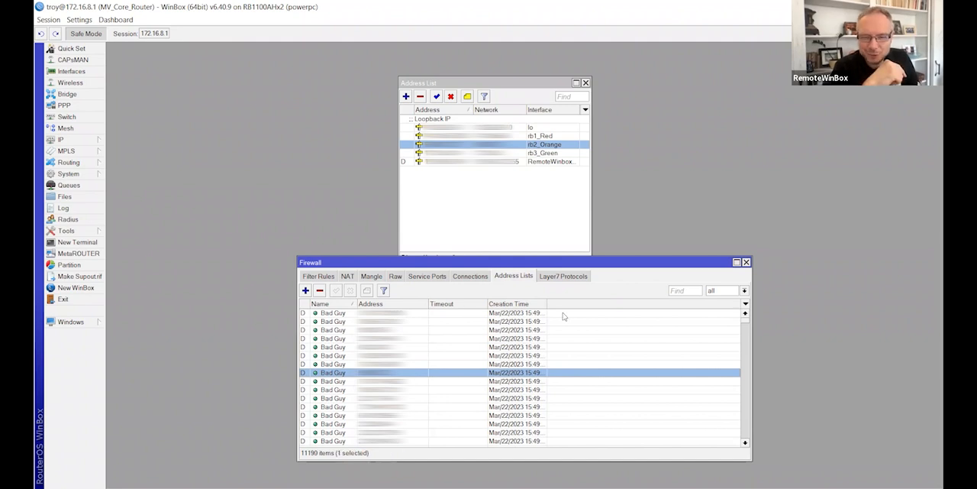
Step: Clear the Bad Guy list from a new terminal with /ip firewall address-list remove [find where list="Bad Guy"]
left_click(90, 244)
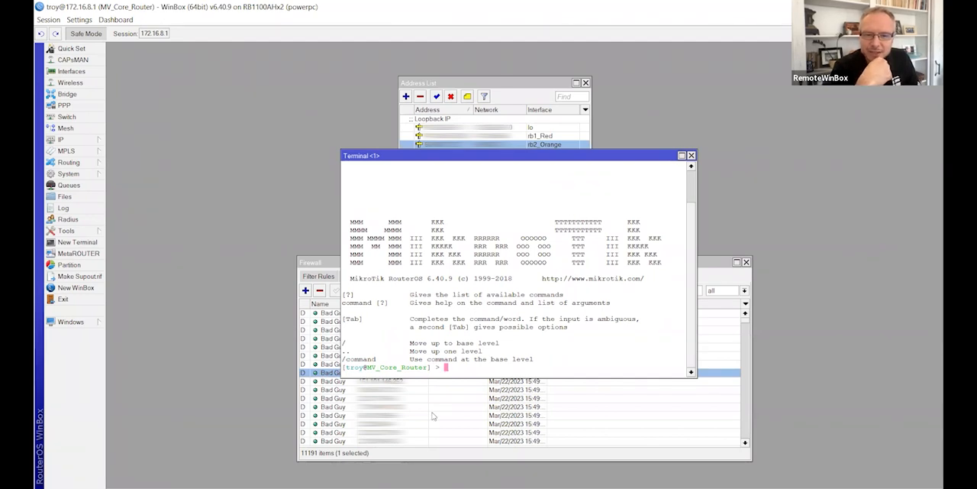
type("/")
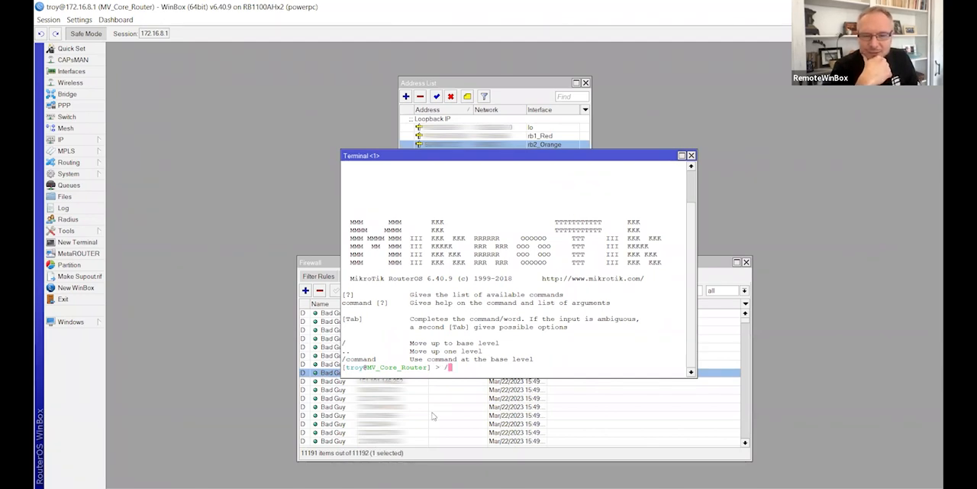
type("ip firew")
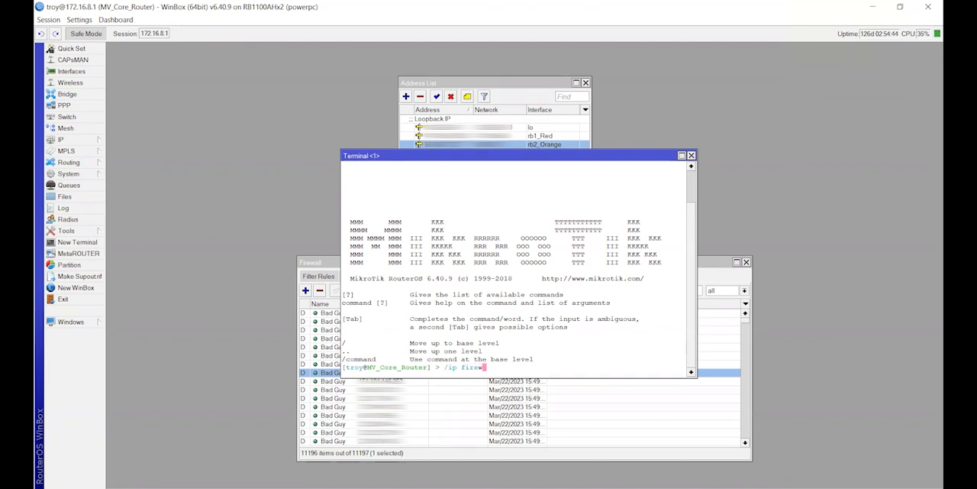
type("all address-list remove [")
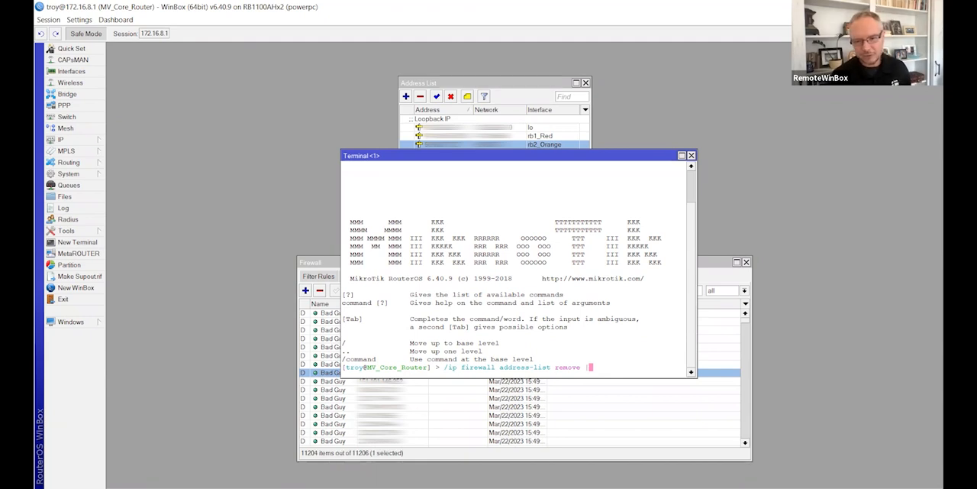
type("find where")
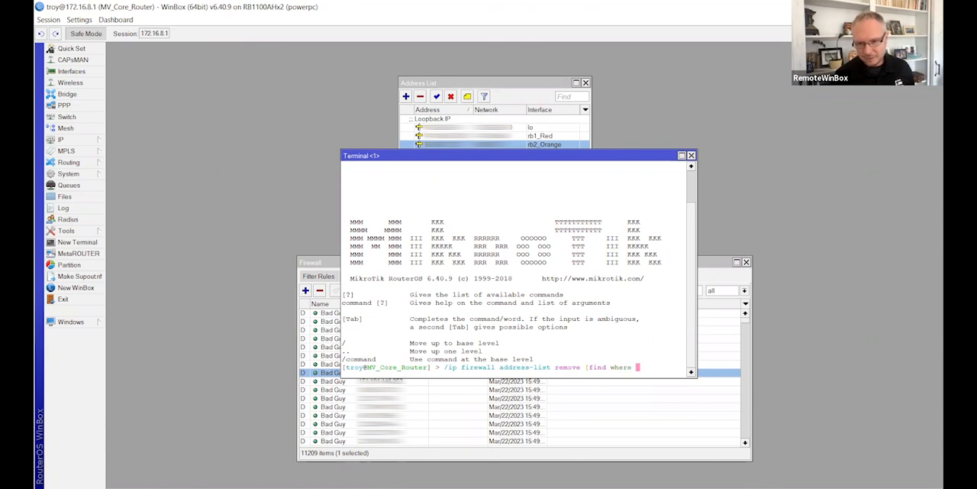
type(" l")
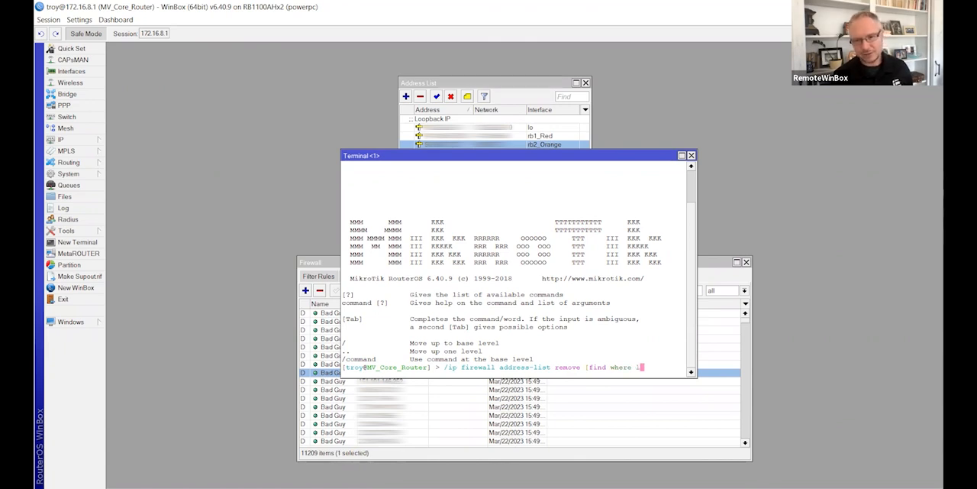
type("ist=\"")
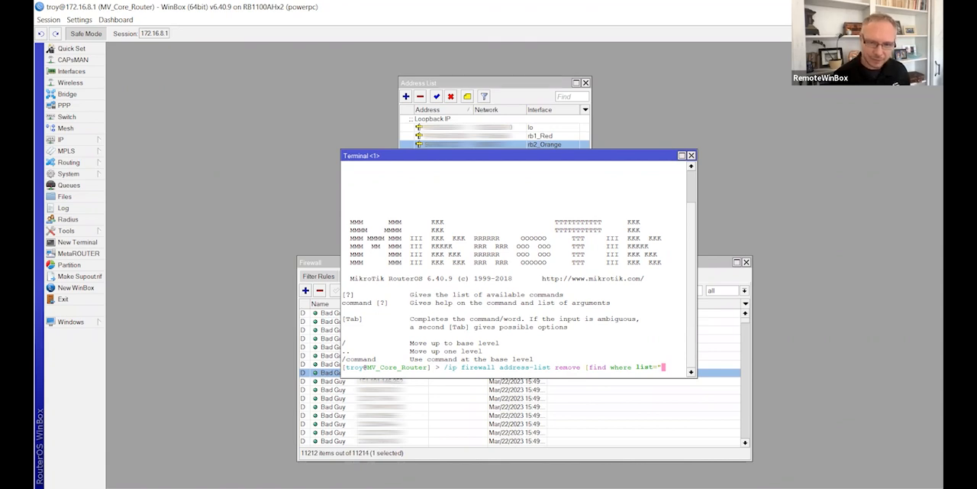
type("Bad Guy\"")
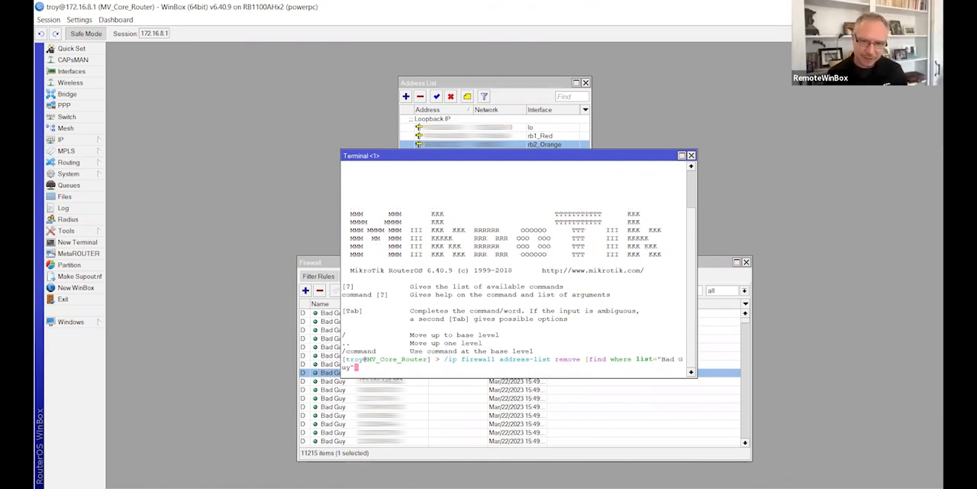
type("]")
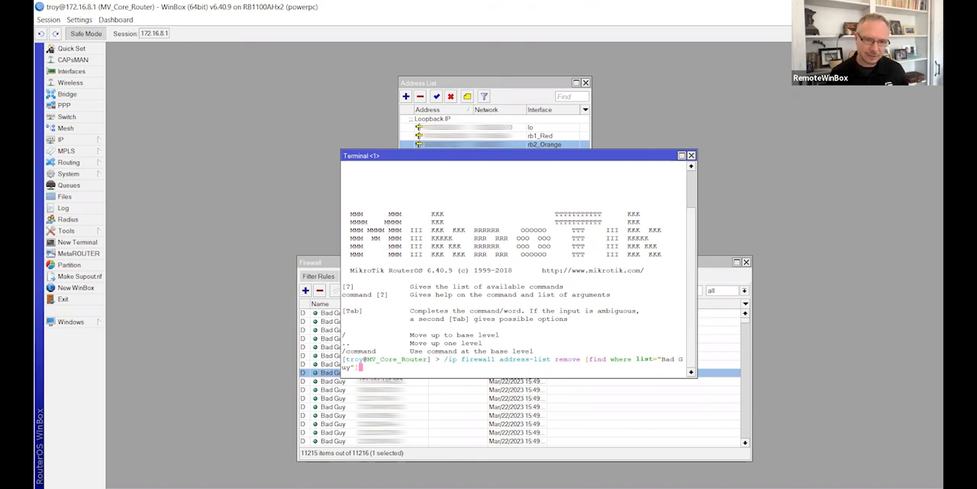
key("Return")
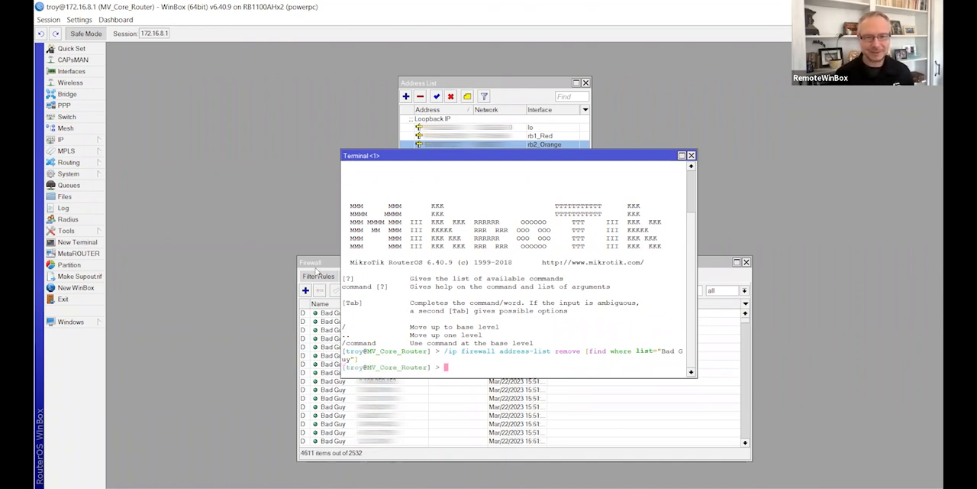
Step: Look through the newly logged Bad Guy addresses and return to the mangle rules
left_click(746, 333)
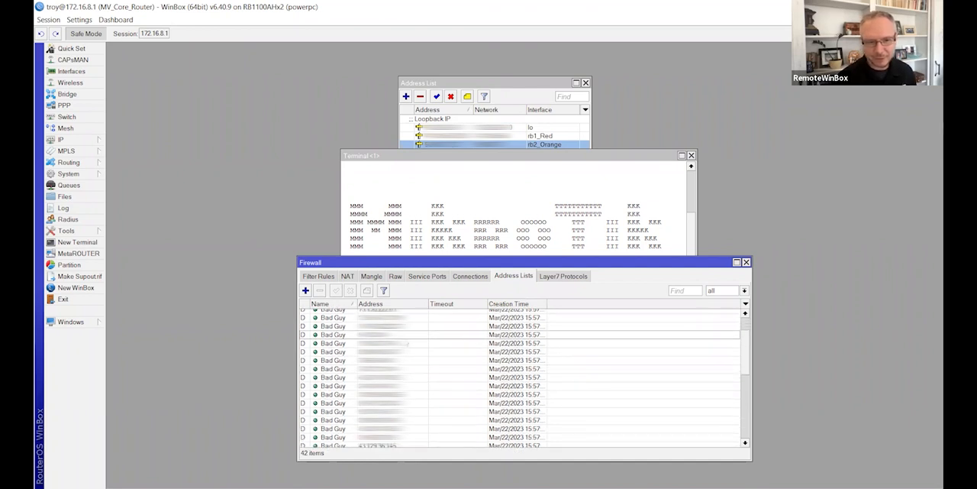
scroll(407, 344, "down", 3)
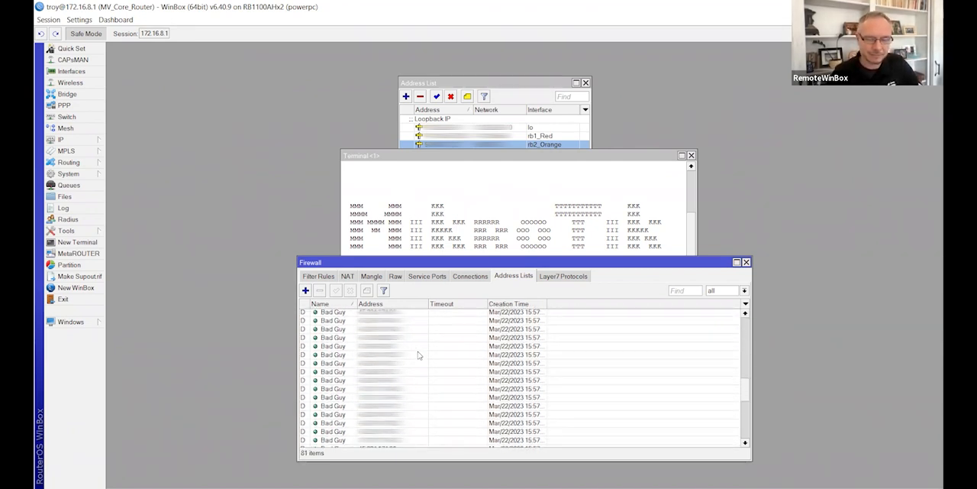
scroll(418, 355, "down", 3)
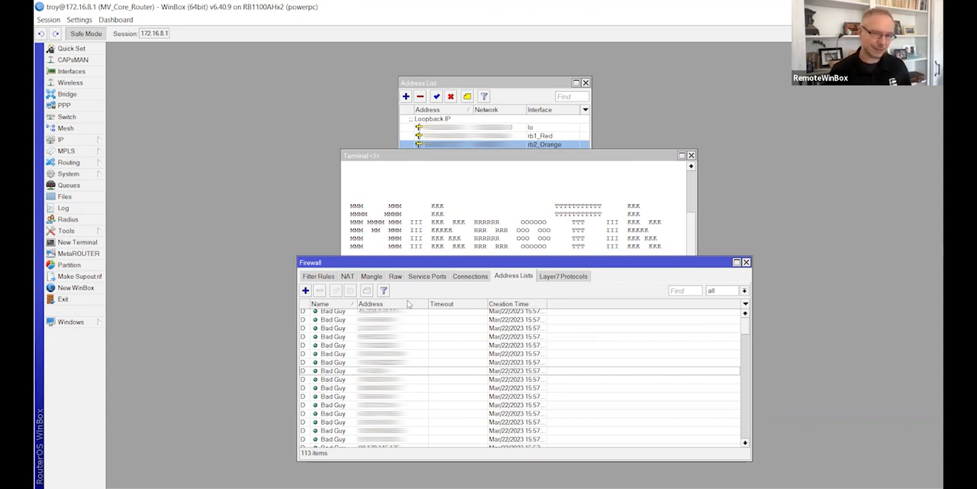
left_click(366, 276)
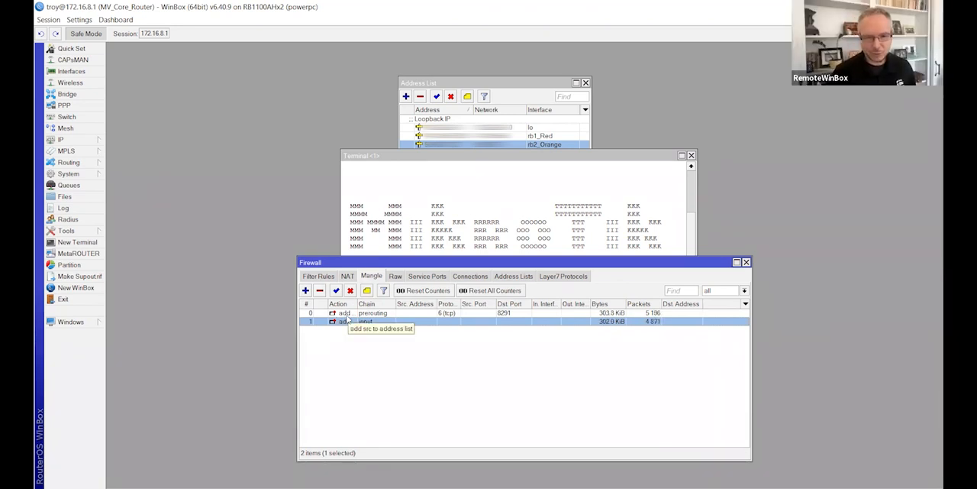
Step: Disable both mangle rules, the prerouting rule for TCP port 8291 and the input rule
left_click(345, 313)
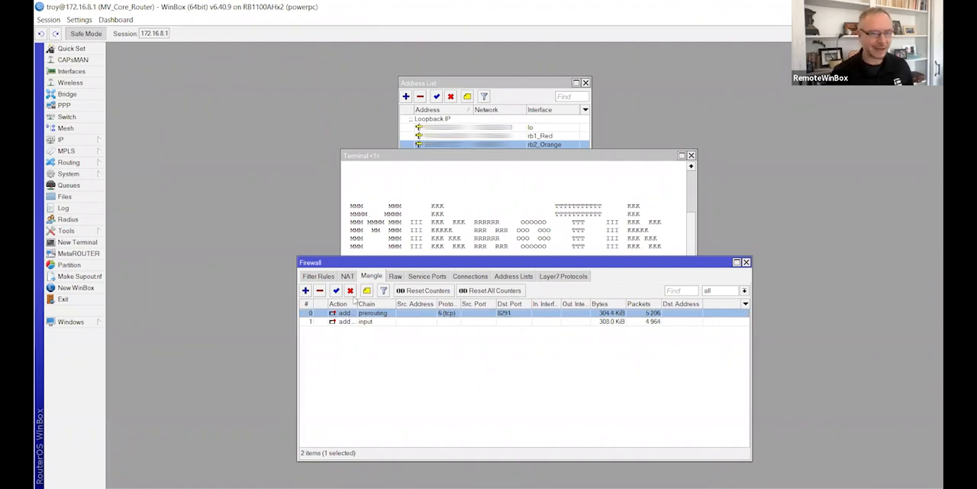
left_click(350, 290)
left_click(343, 320)
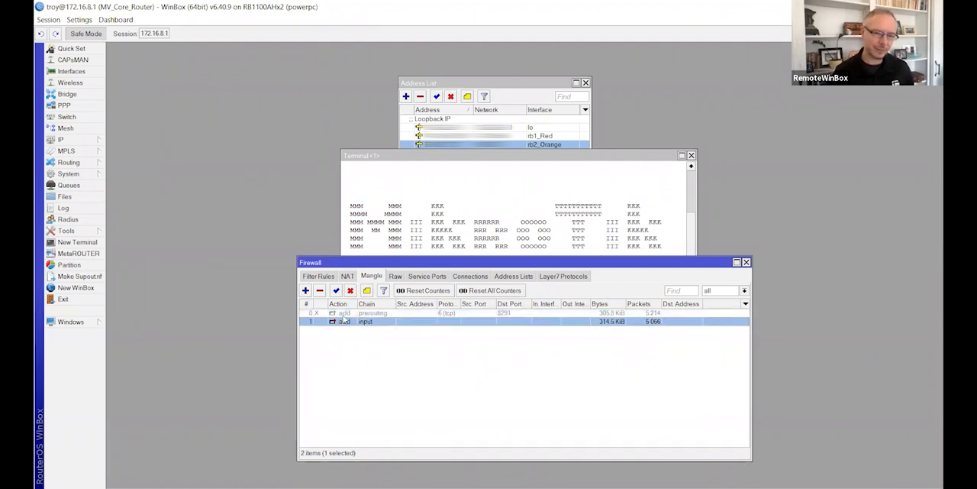
left_click(349, 290)
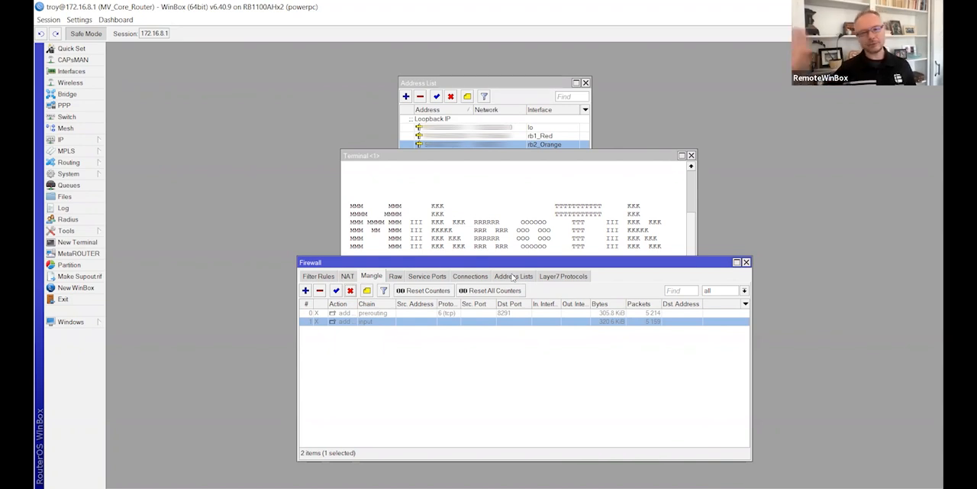
Step: Run /ip firewall address-list remove [find where list="Bad Guy"] again, check the address lists, and close the terminal
left_click(506, 214)
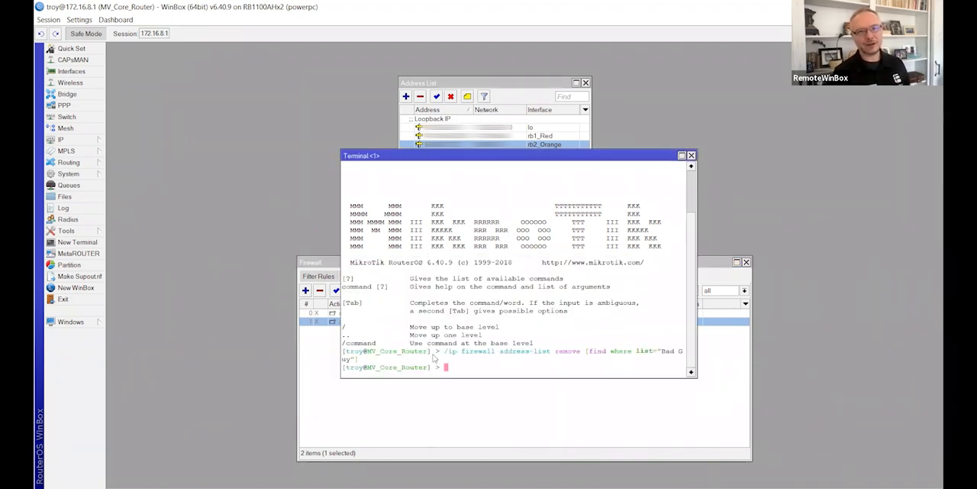
left_click_drag(362, 363, 448, 355)
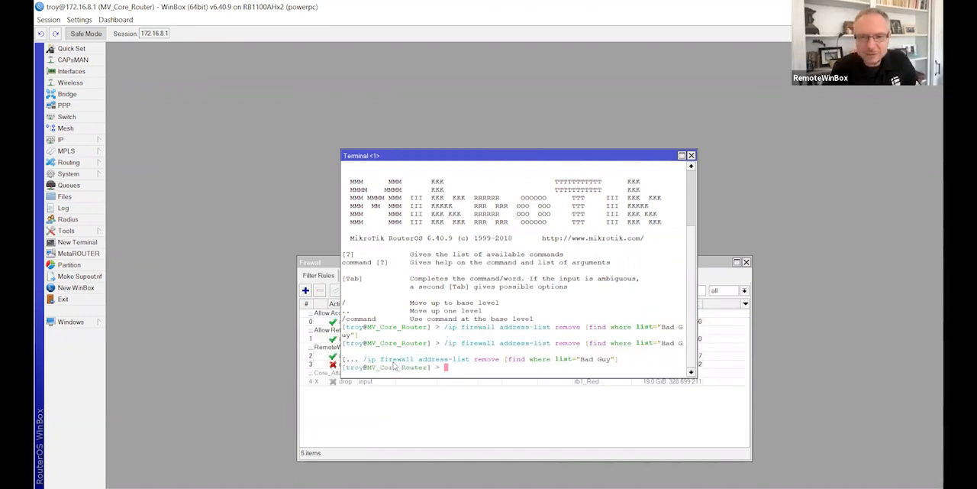
left_click(484, 400)
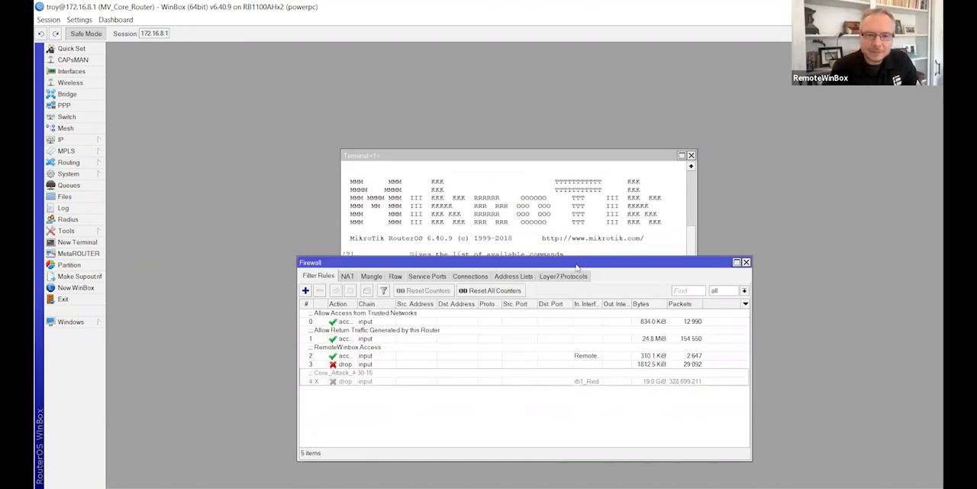
left_click(526, 277)
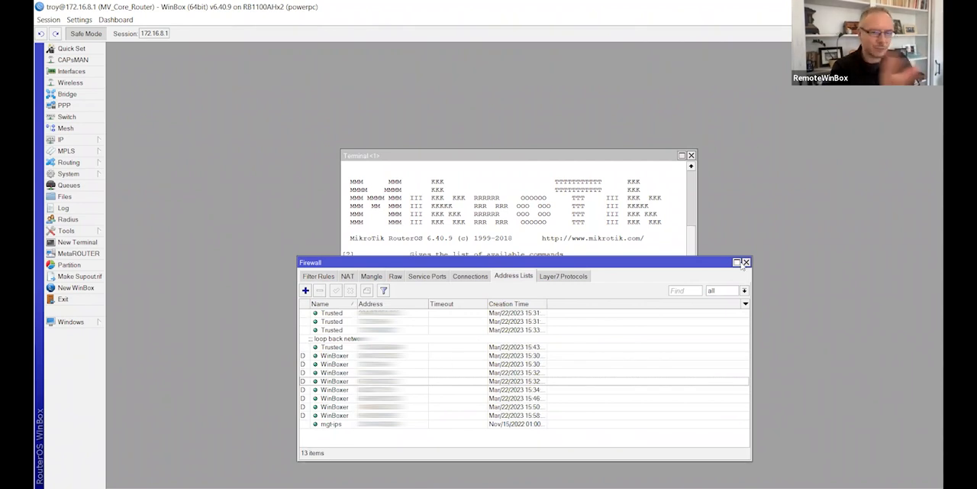
left_click(531, 165)
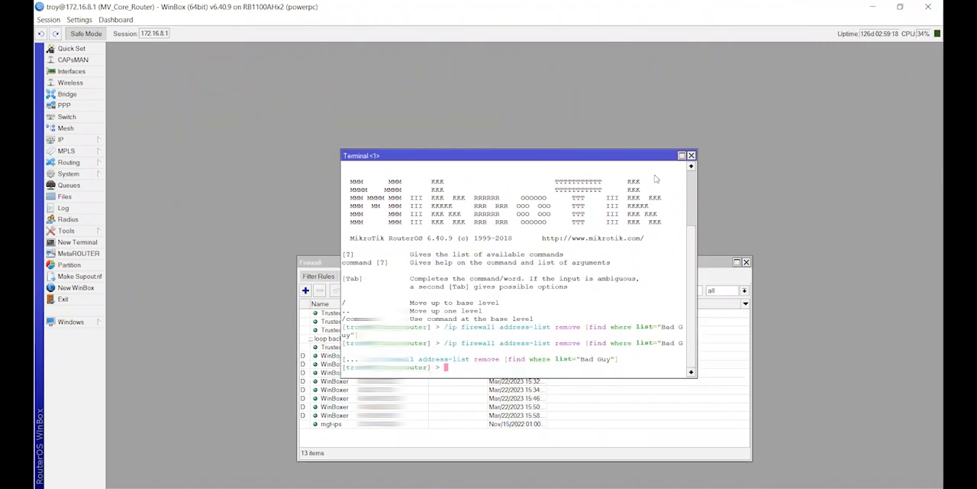
left_click(691, 155)
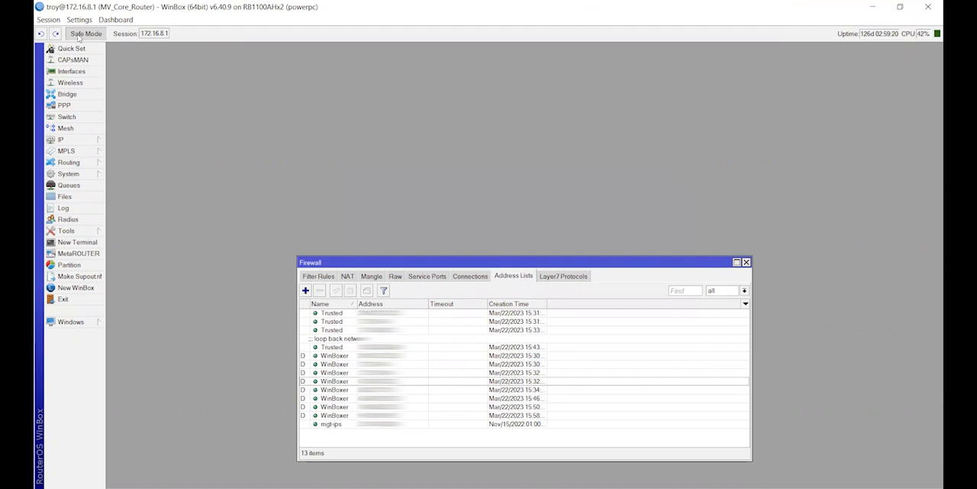
Step: Examine the filter rules, comparing the RemoteWinbox Access accept rule with the input drop rule directly below it
left_click(313, 276)
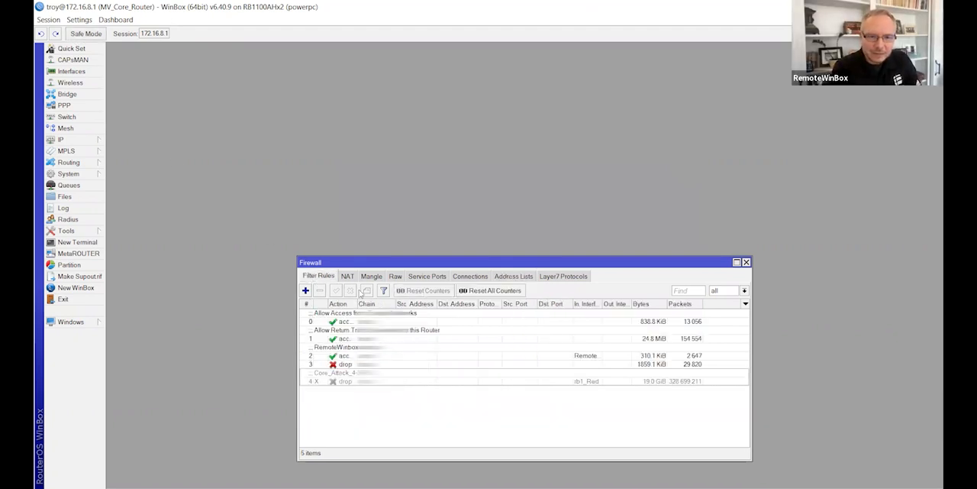
left_click(347, 366)
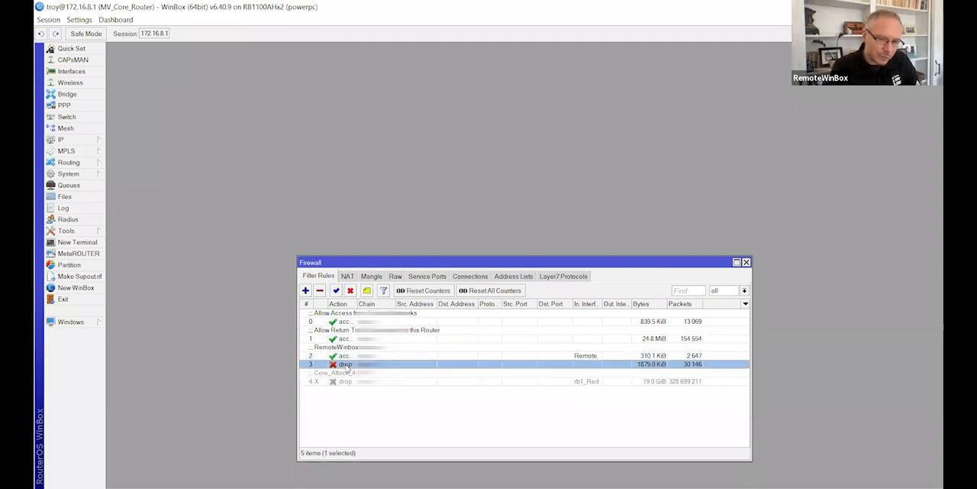
left_click(351, 356)
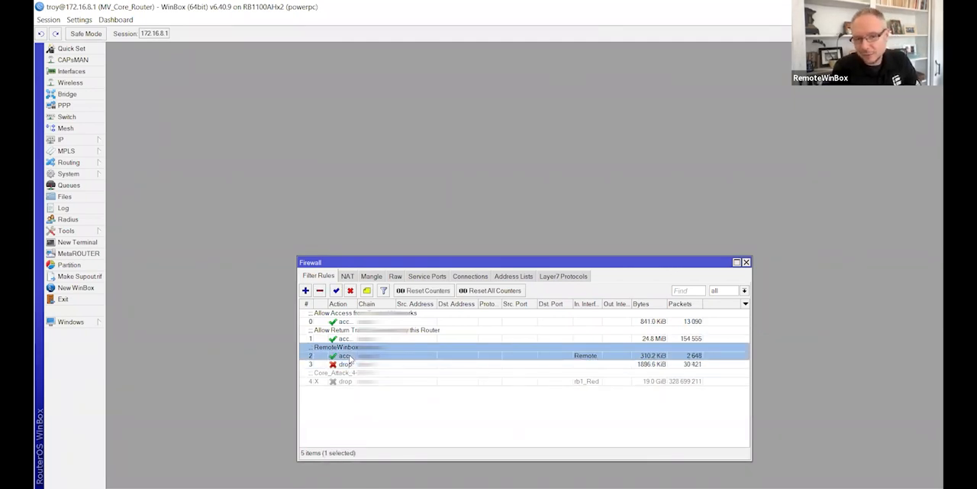
left_click(347, 364)
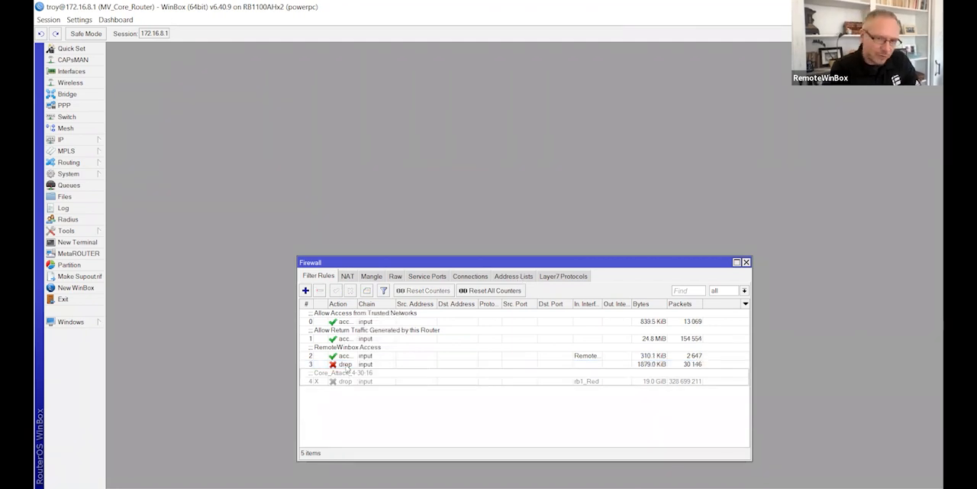
left_click(347, 365)
left_click(351, 357)
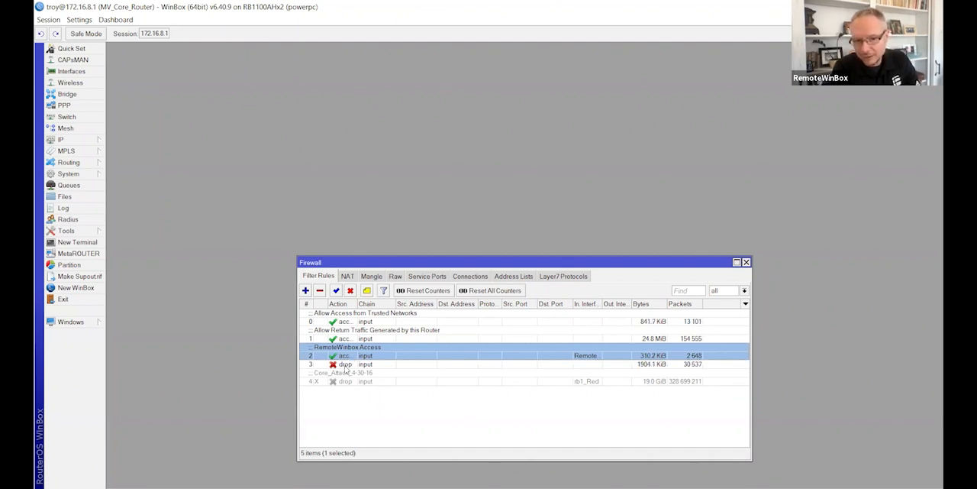
left_click(347, 366)
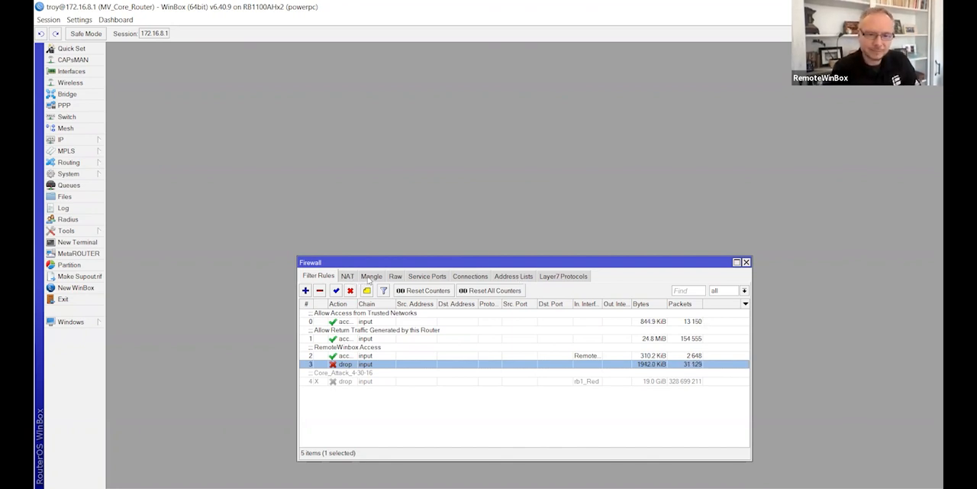
Step: Review the mangle rules and address lists, and inspect the input drop rule's action and general settings without changing it
left_click(371, 276)
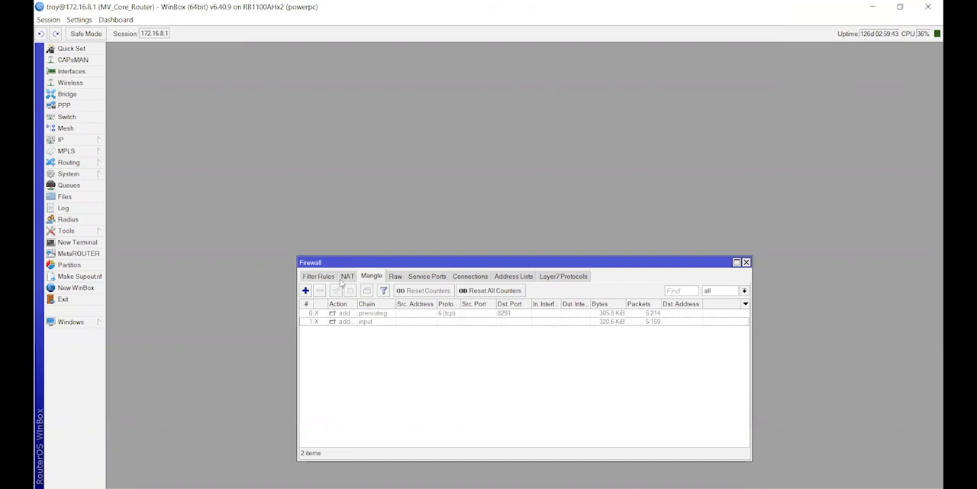
left_click(514, 280)
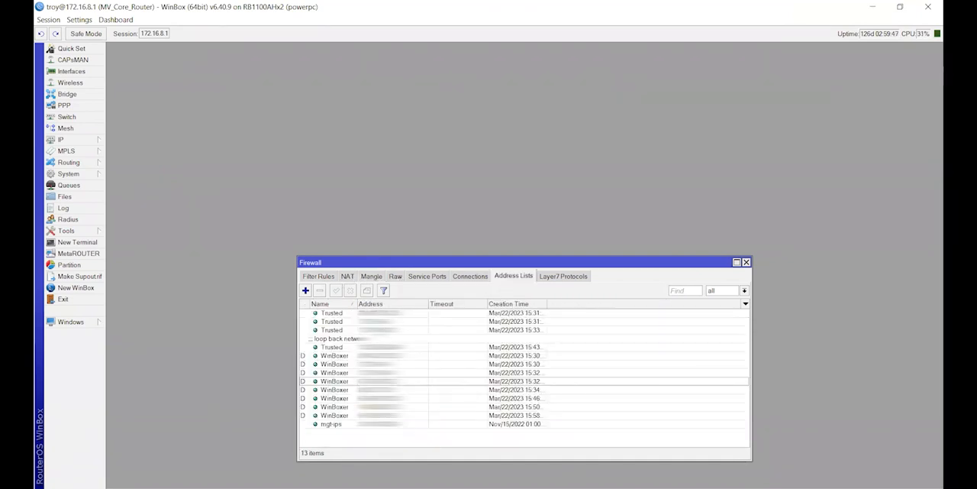
left_click(319, 277)
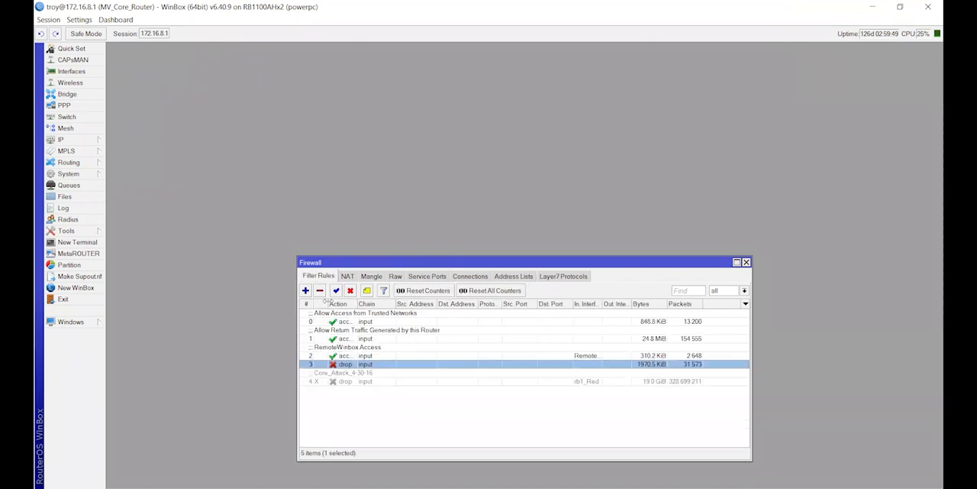
double_click(344, 366)
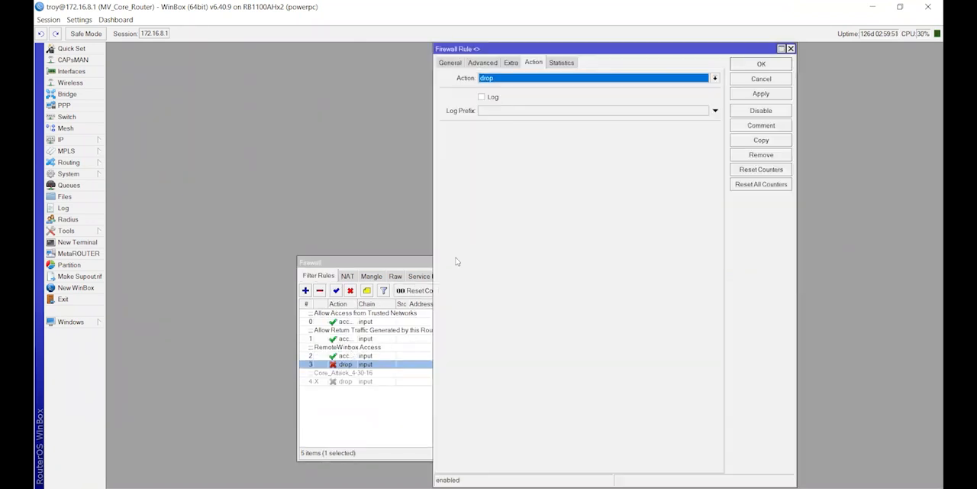
left_click(450, 63)
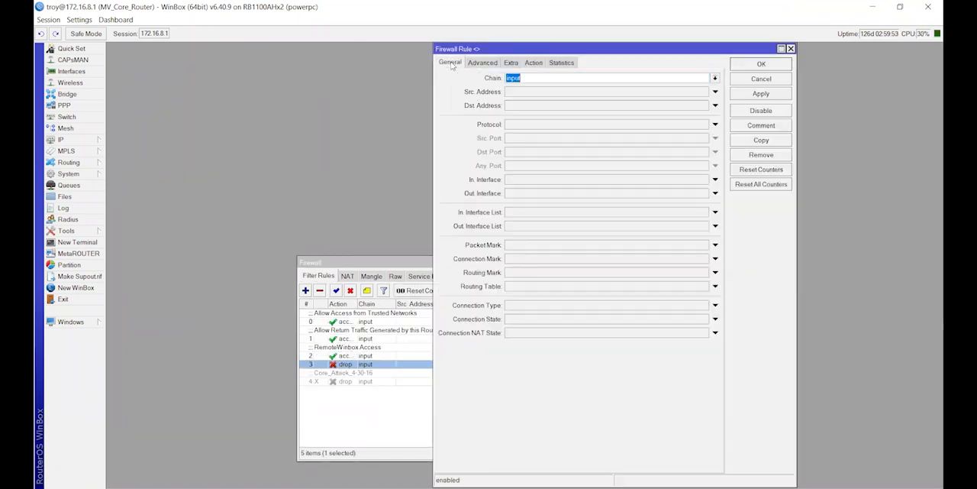
left_click(777, 79)
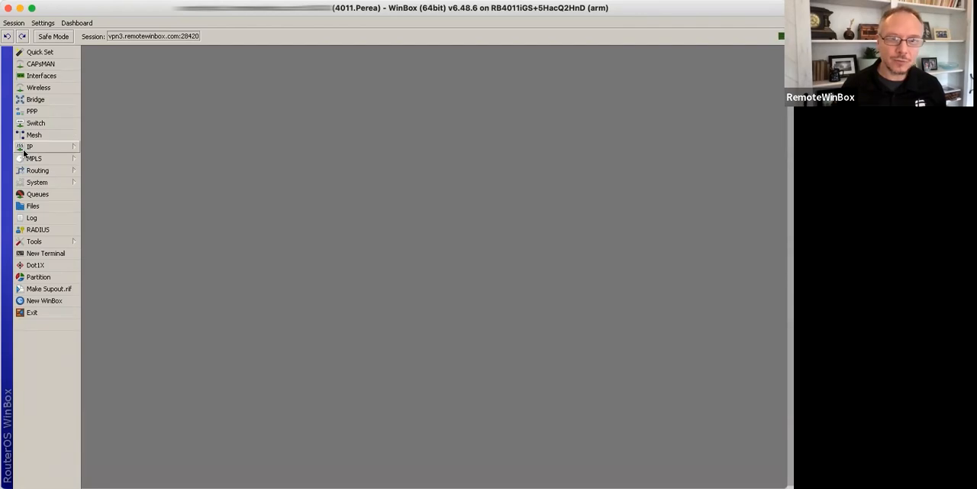
Step: On the RB4011 router, review the DNS settings and the DNS cache entries, and close both windows
left_click(126, 228)
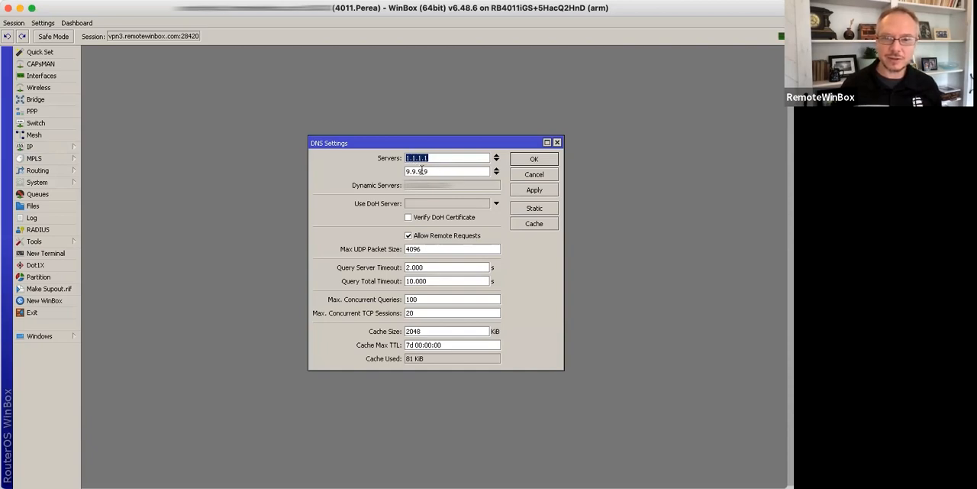
left_click(544, 225)
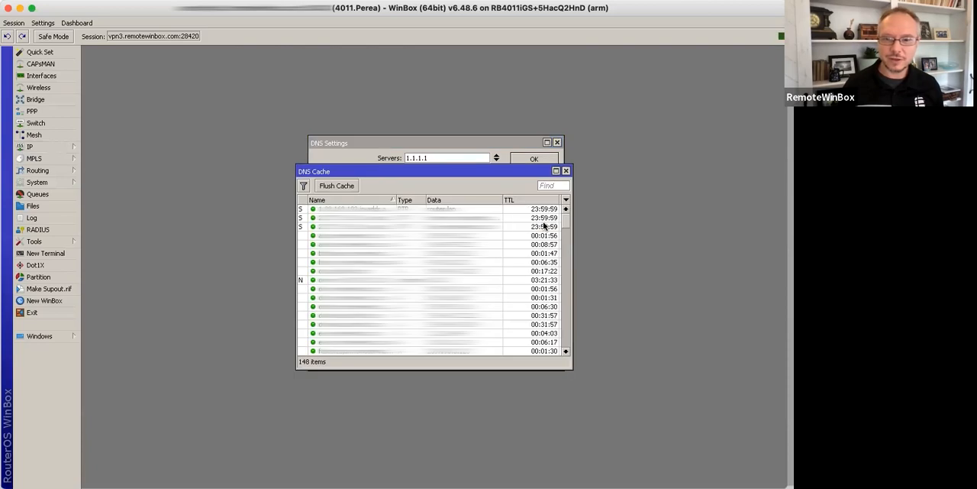
left_click(566, 171)
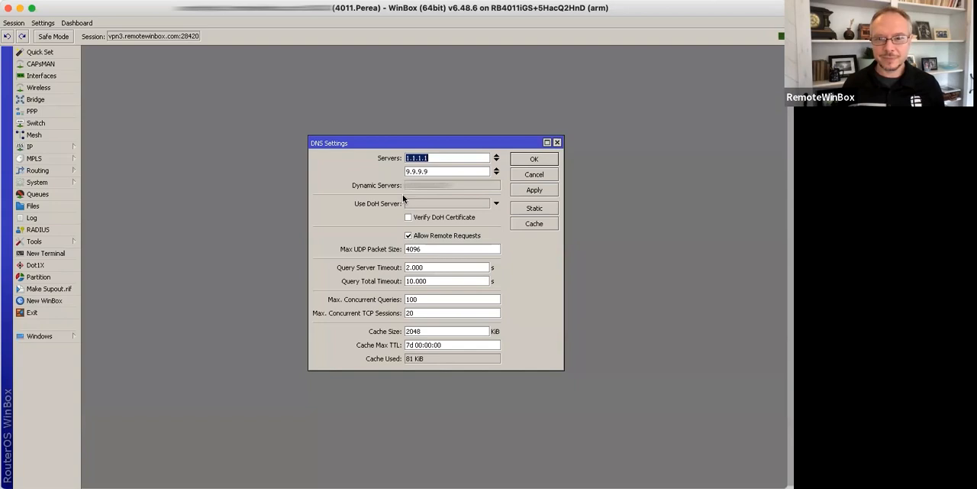
left_click(534, 159)
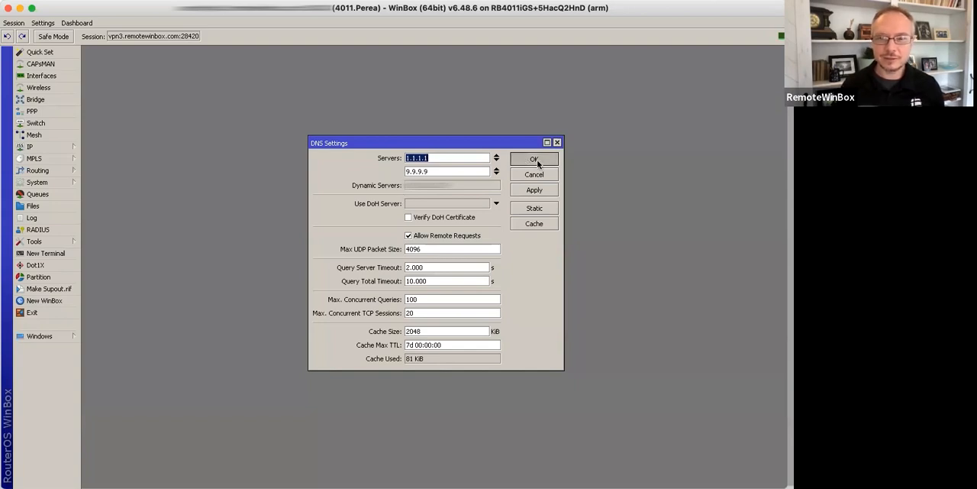
Step: Open the firewall's filter rules and enlarge the window to show the whole rule list
left_click(55, 143)
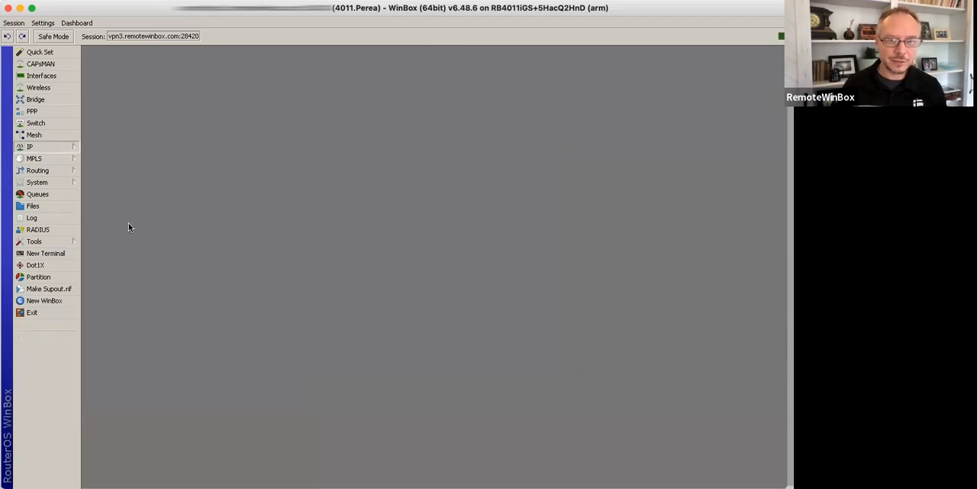
left_click(122, 242)
left_click_drag(412, 143, 737, 460)
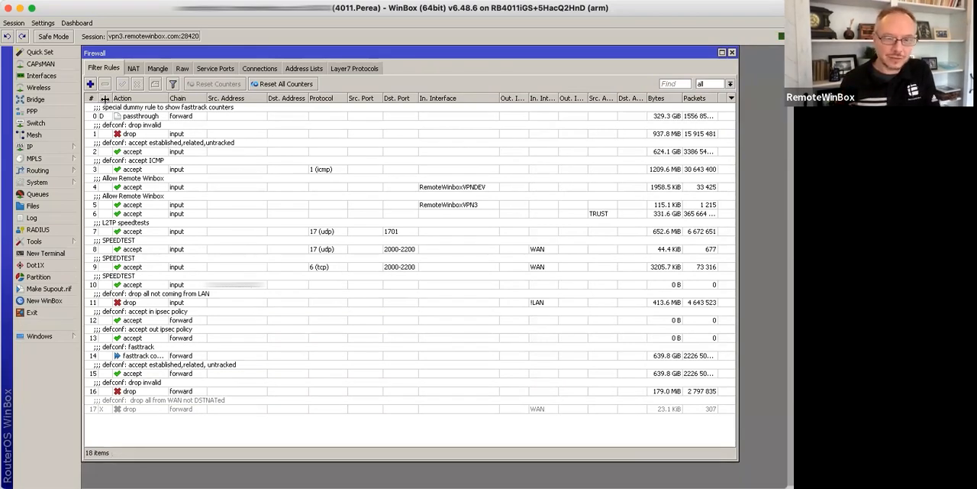
Step: Start a new filter rule on the input chain for UDP destination port 53, with no incoming interface match
left_click(90, 84)
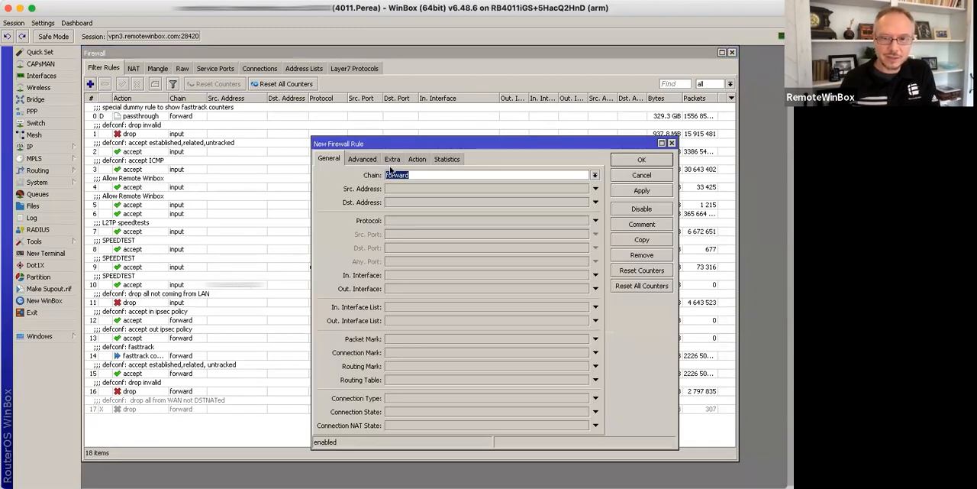
left_click(594, 175)
left_click(548, 192)
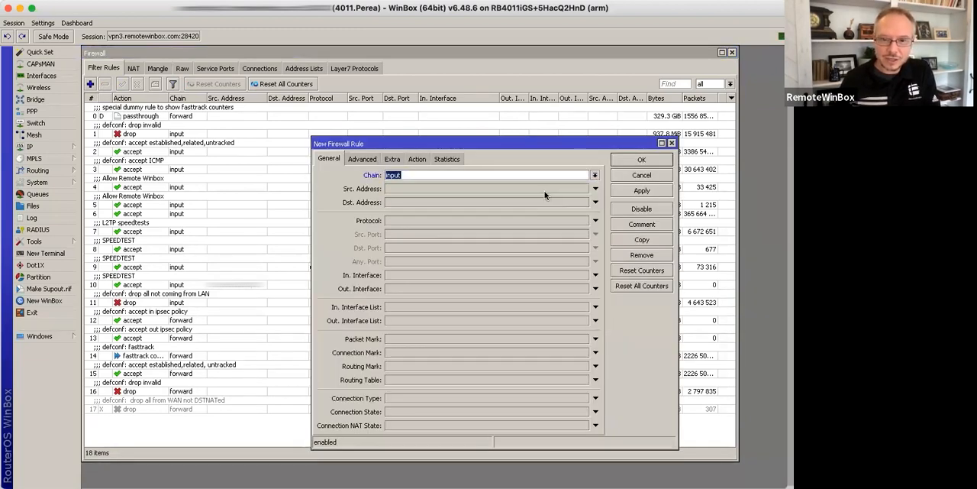
left_click(435, 220)
type("udp")
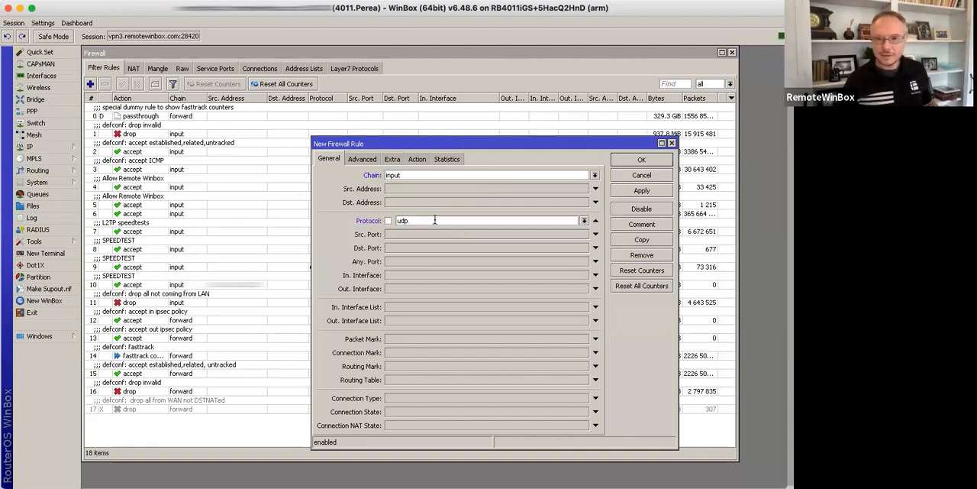
left_click(428, 248)
type("53")
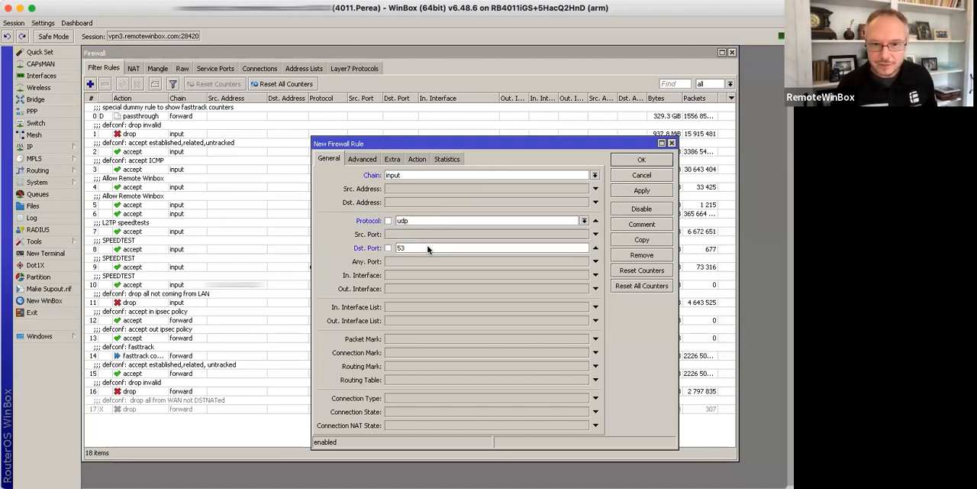
left_click(437, 276)
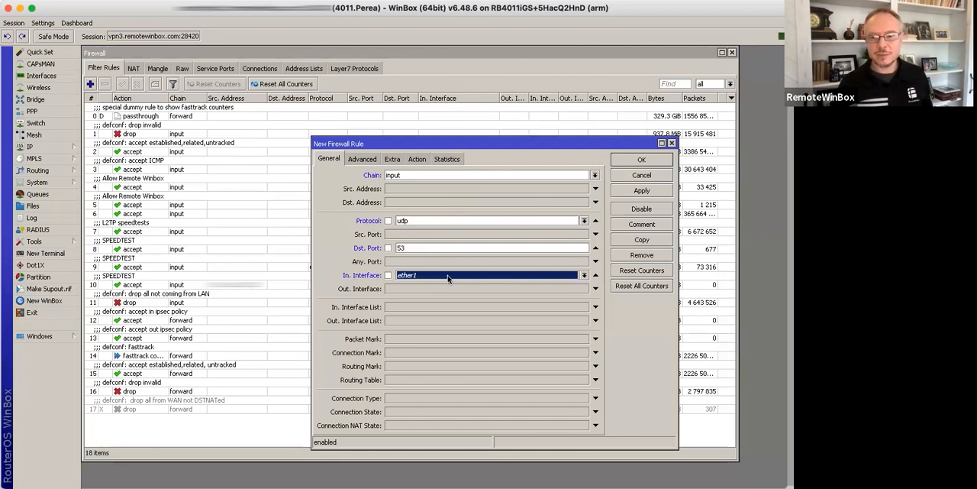
left_click(595, 276)
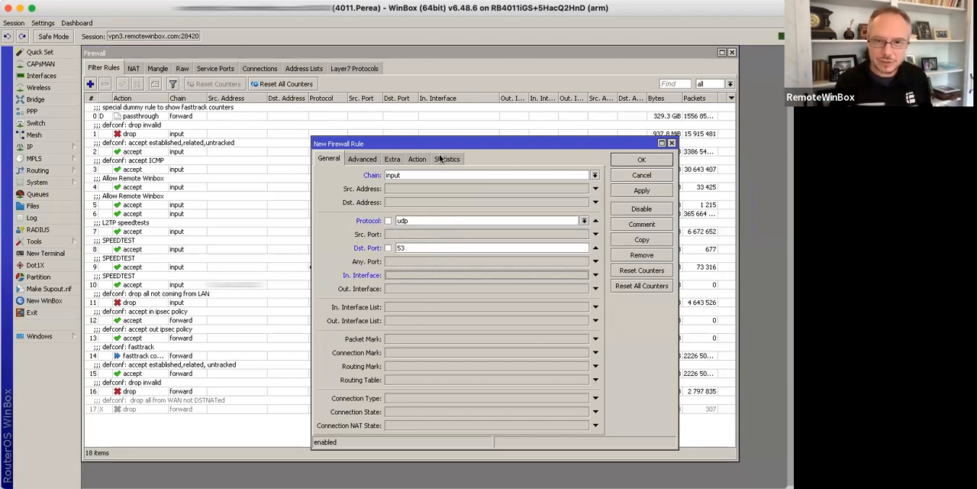
Step: Limit the new UDP port 53 rule to source address 10.0.0.0/16 and comment it "Allow DNS from customers"
left_click(455, 189)
type("10.0.0.0/16")
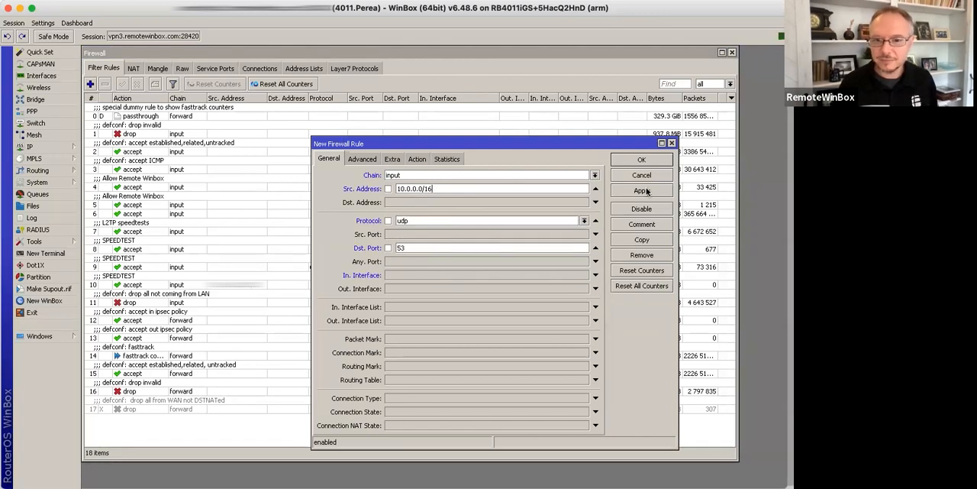
left_click(649, 226)
type("Allow DNS from customers")
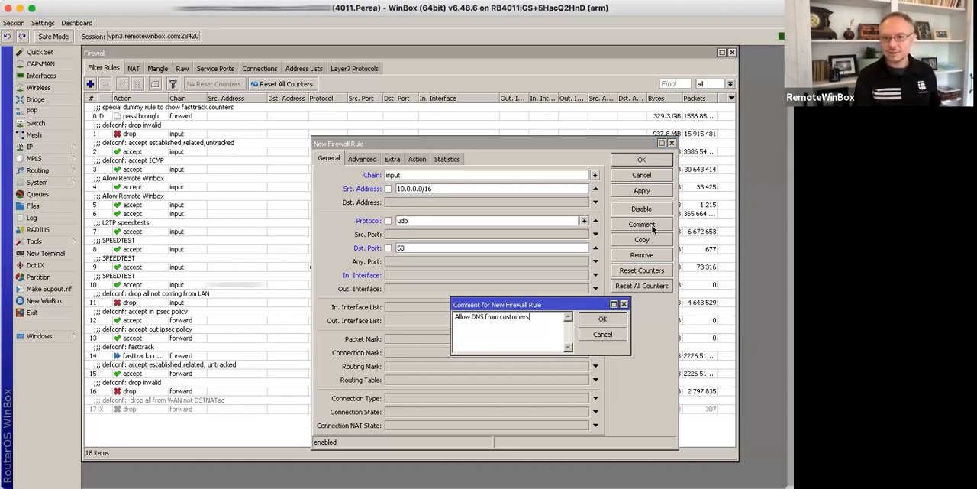
key("Return")
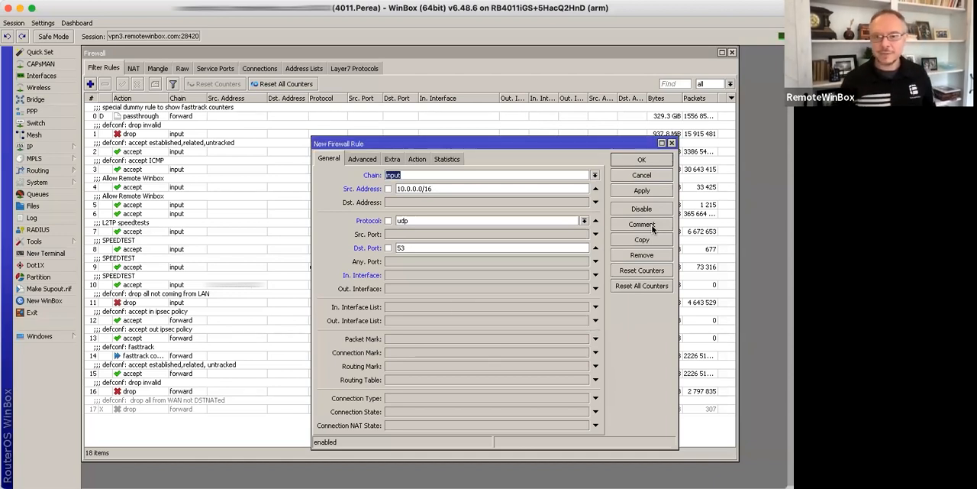
Step: Save the new DNS rule and move it directly above the "defconf: drop all not coming from LAN" rule
left_click(642, 160)
left_click_drag(210, 354, 221, 289)
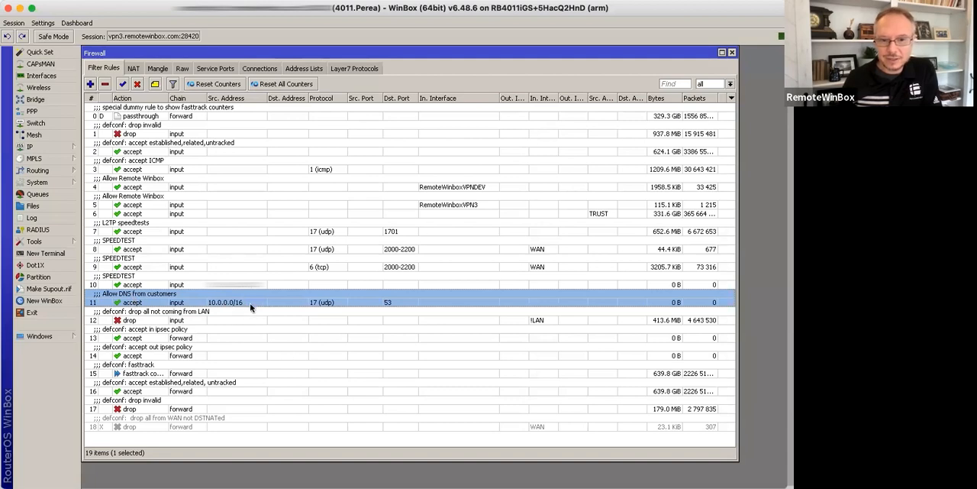
Step: Add a firewall address list entry named ALLOW_DNS with the address 10.0.0.0/16
left_click(306, 69)
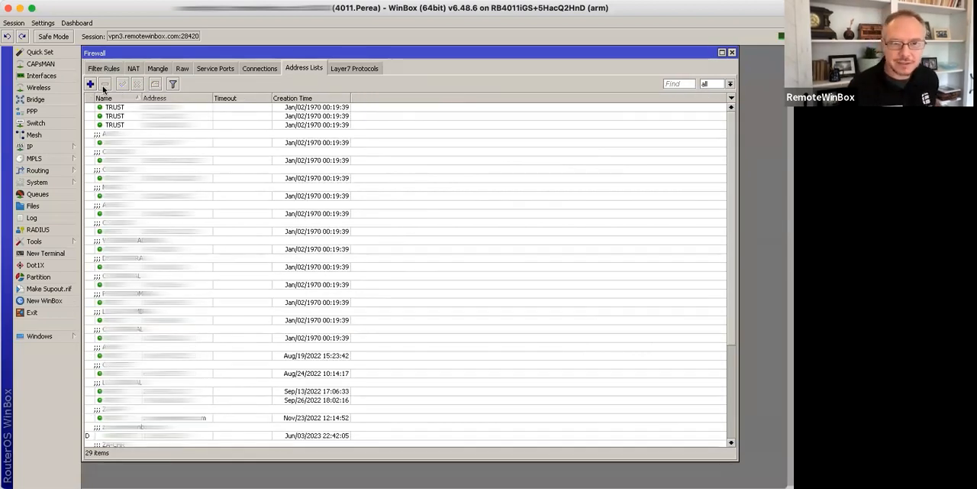
left_click(91, 84)
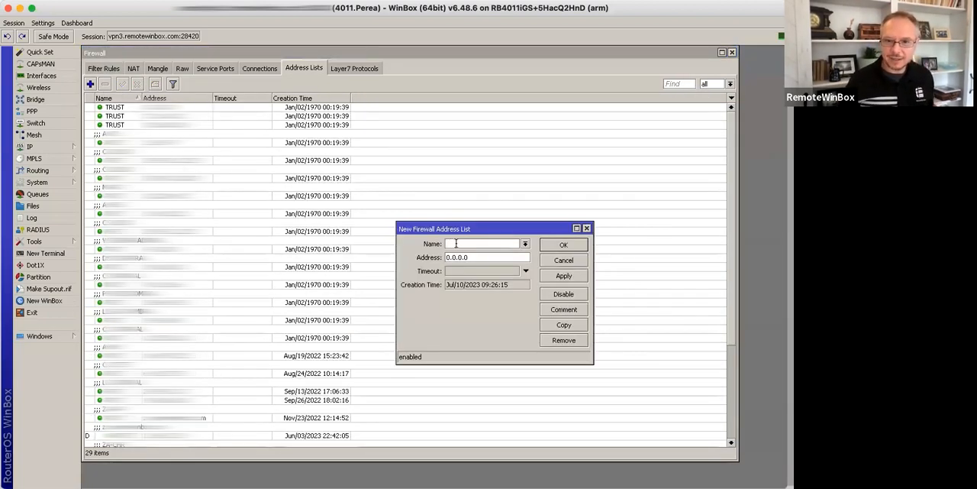
type("ALLOW_DNS")
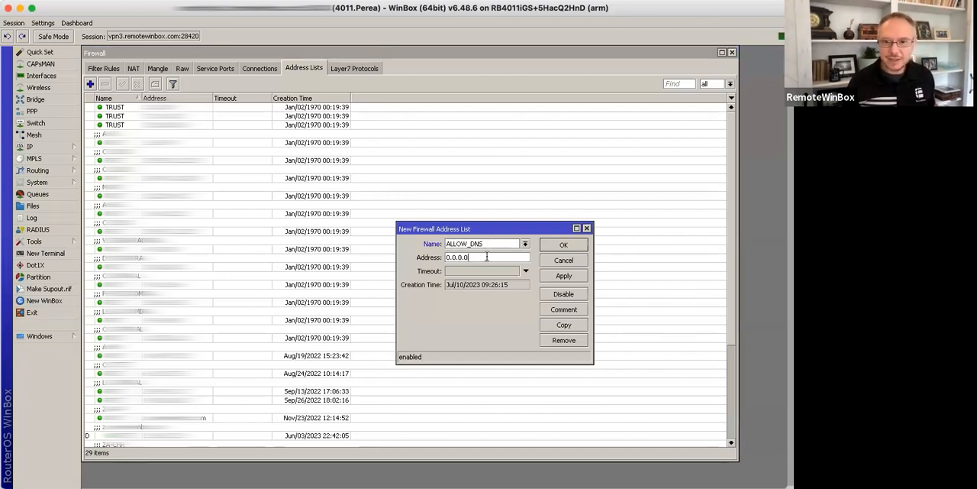
key("Tab")
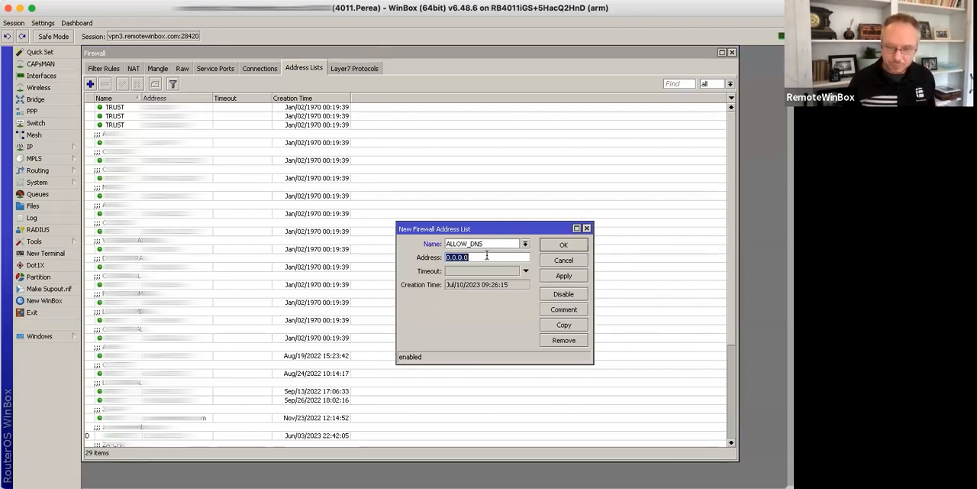
type("10.0.")
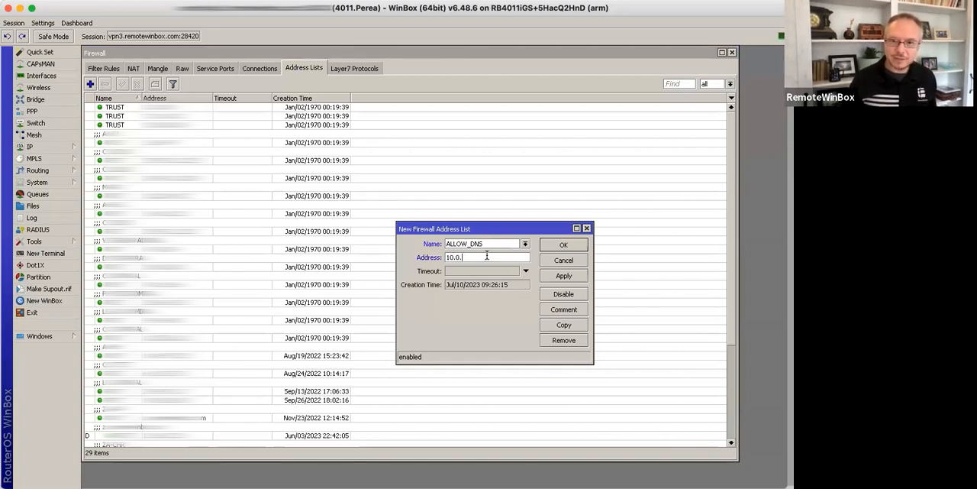
type("0.0.0/16")
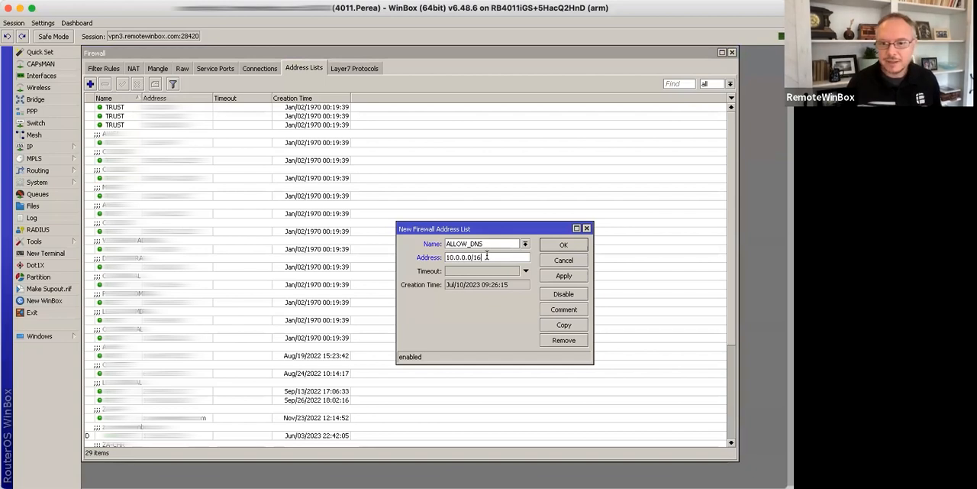
left_click(558, 276)
Step: Copy the ALLOW_DNS entry, set the copy's address to 66.77.88.0/24, and save both entries
left_click(563, 325)
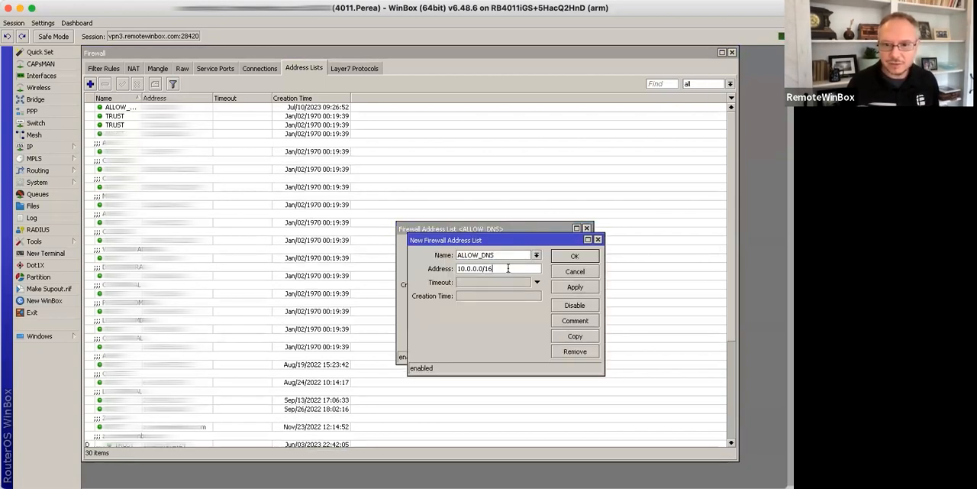
double_click(508, 268)
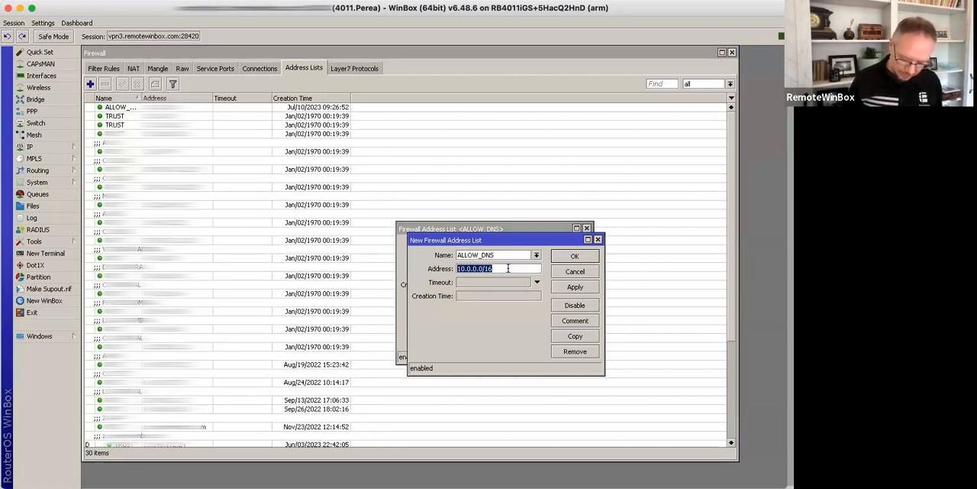
type("66.77.88.0/24")
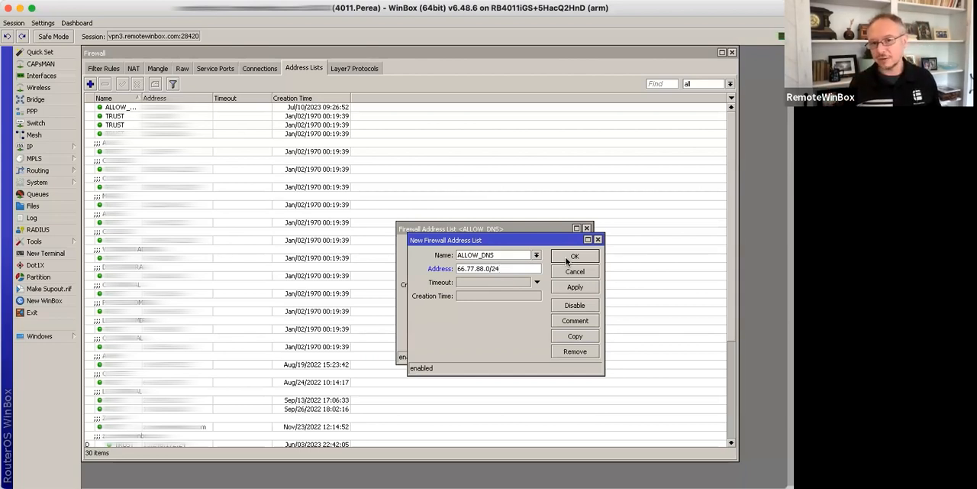
left_click(571, 256)
left_click(568, 249)
Step: Start another filter rule on the input chain for protocol udp with destination port 53
left_click(104, 69)
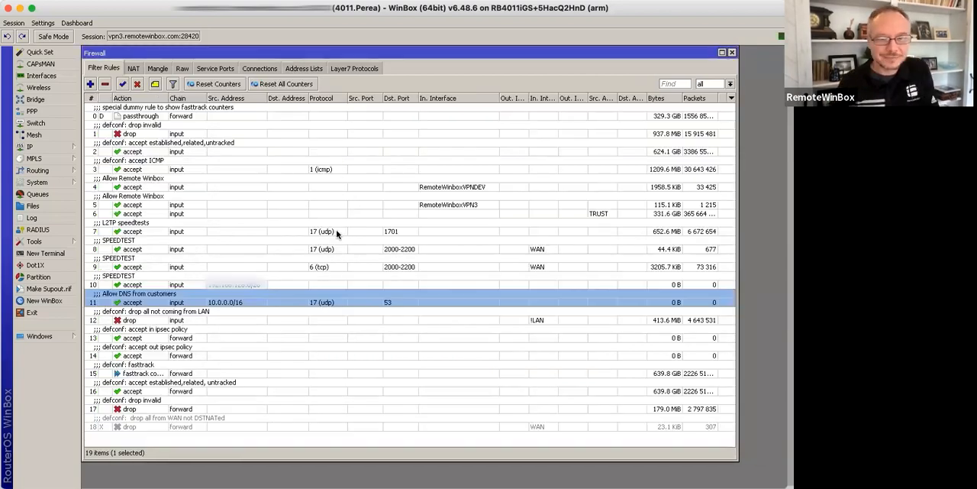
left_click(91, 84)
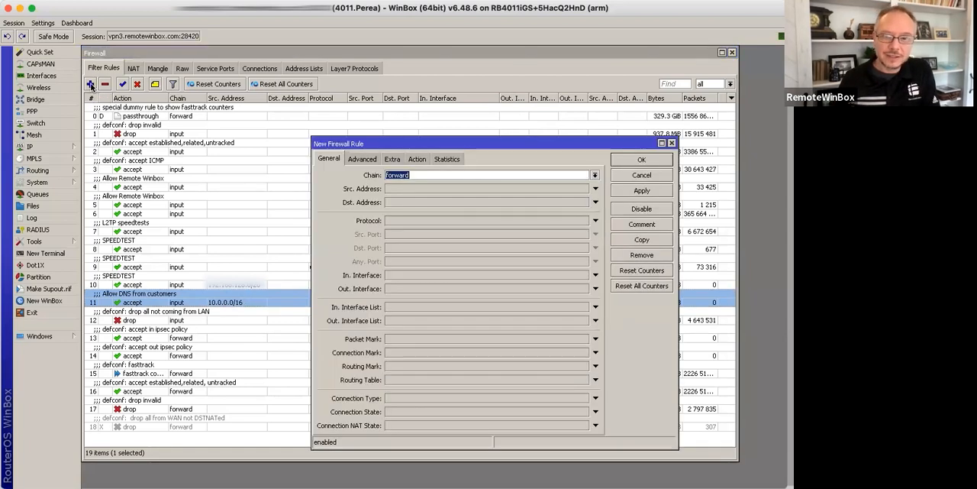
left_click(595, 175)
left_click(493, 188)
left_click(417, 221)
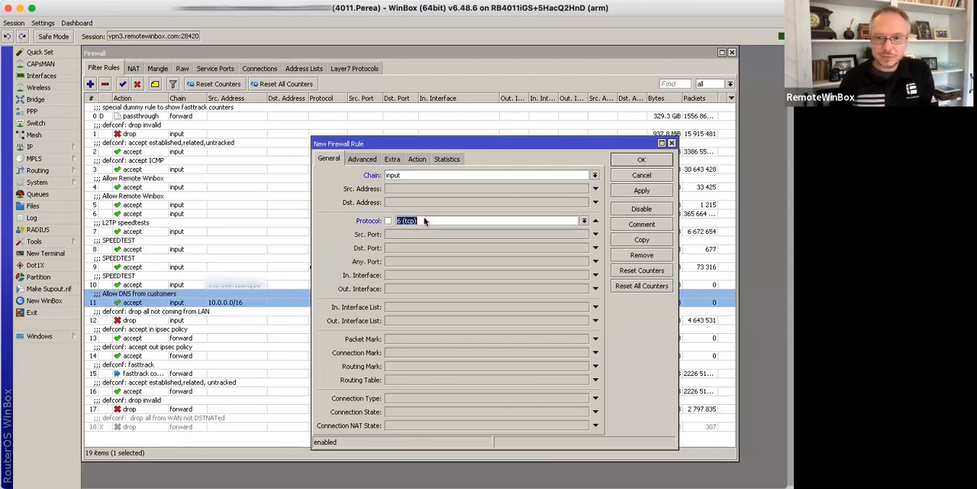
type("udp")
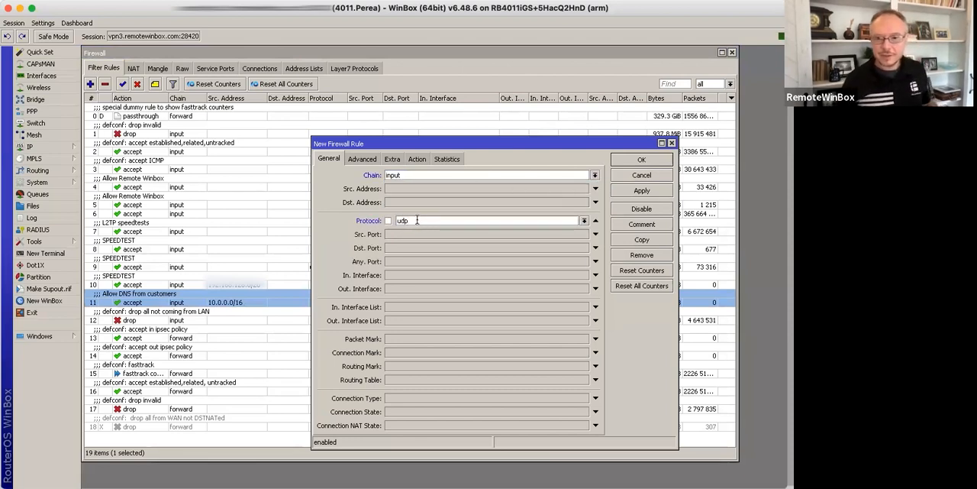
left_click(417, 248)
type("53")
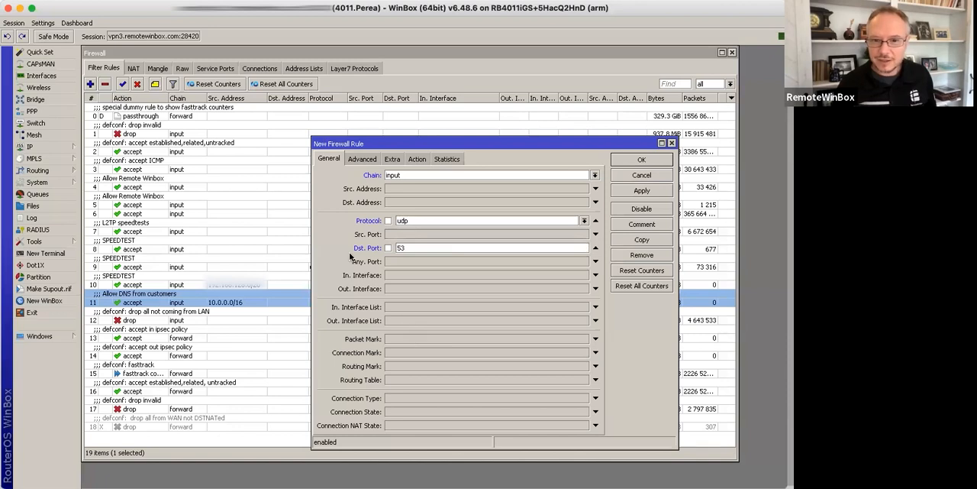
Step: Restrict the new rule to the source address list ALLOW_DNS
left_click(361, 161)
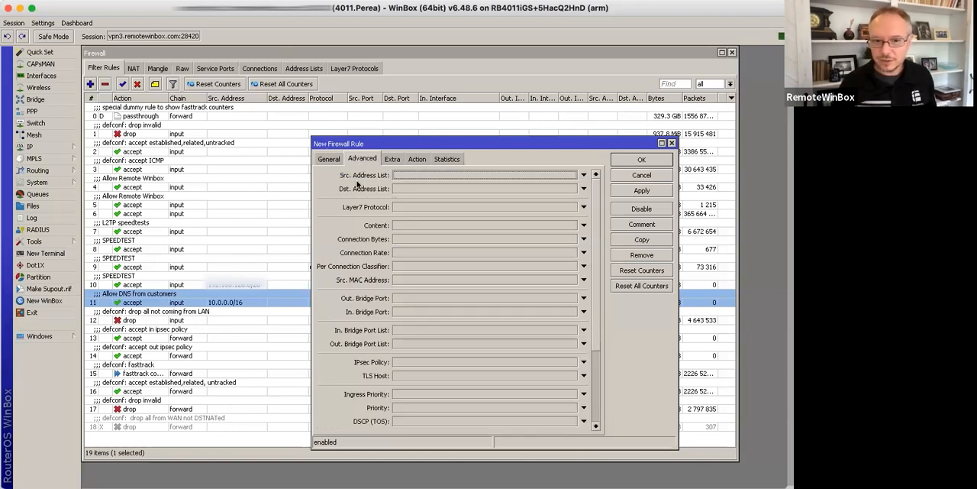
left_click(484, 176)
left_click(572, 175)
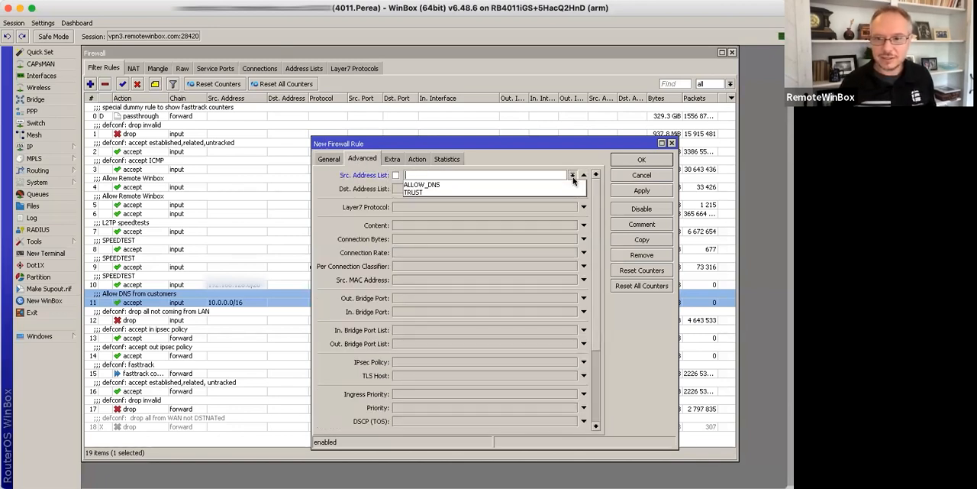
left_click(437, 184)
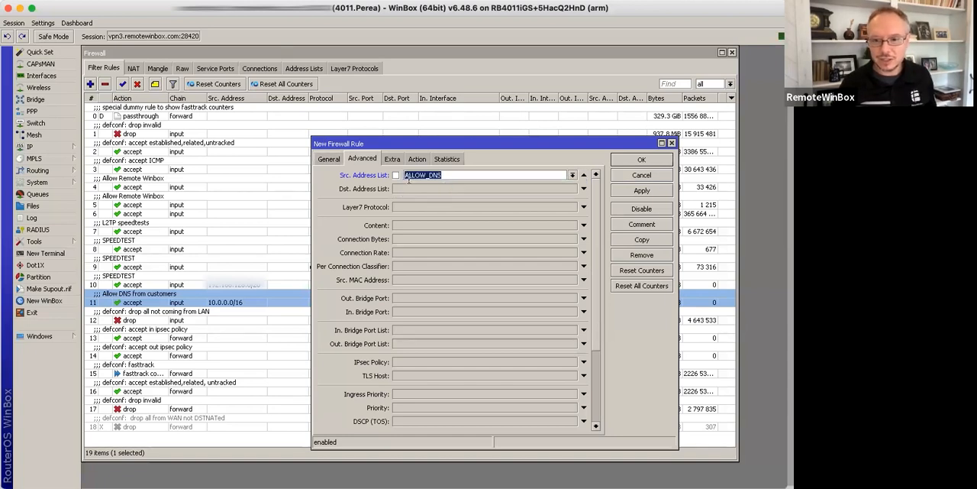
Step: Comment the address-list rule "Allow DNS for customers" and save it
left_click(631, 225)
type("A")
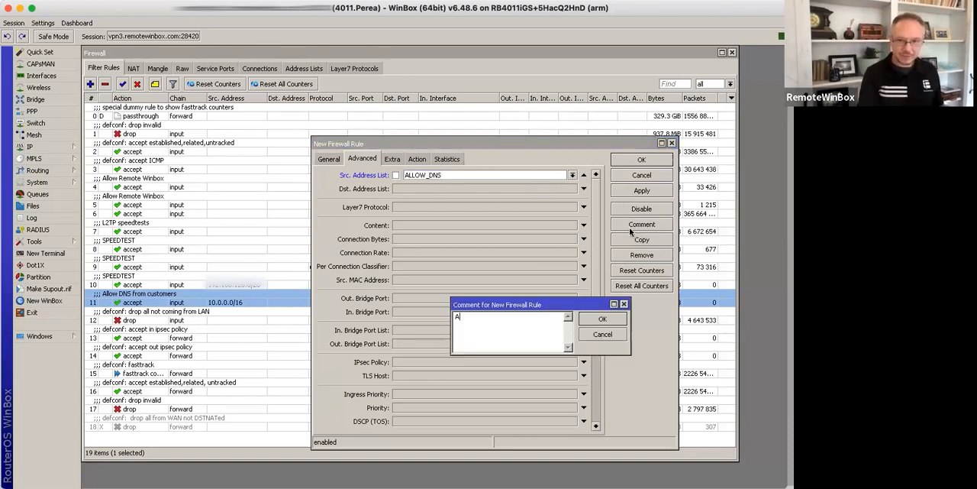
type("llow DNS for cus")
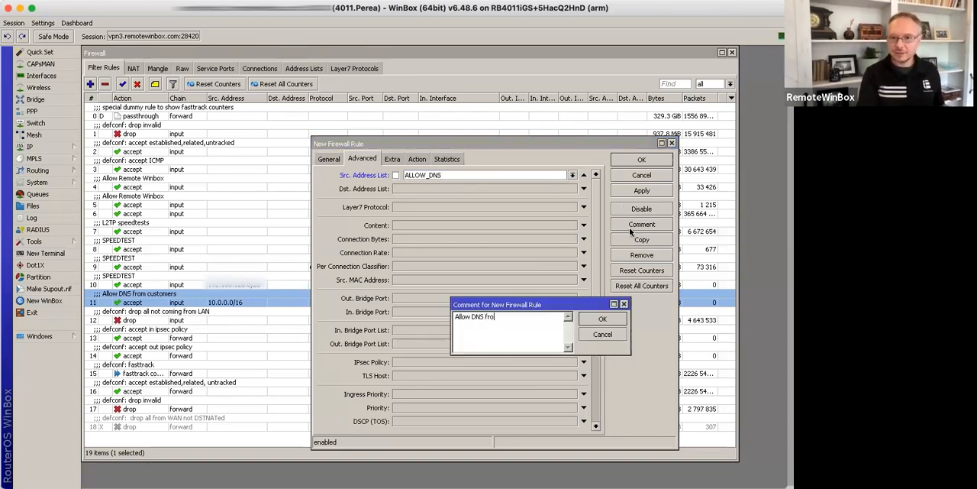
type("tomer")
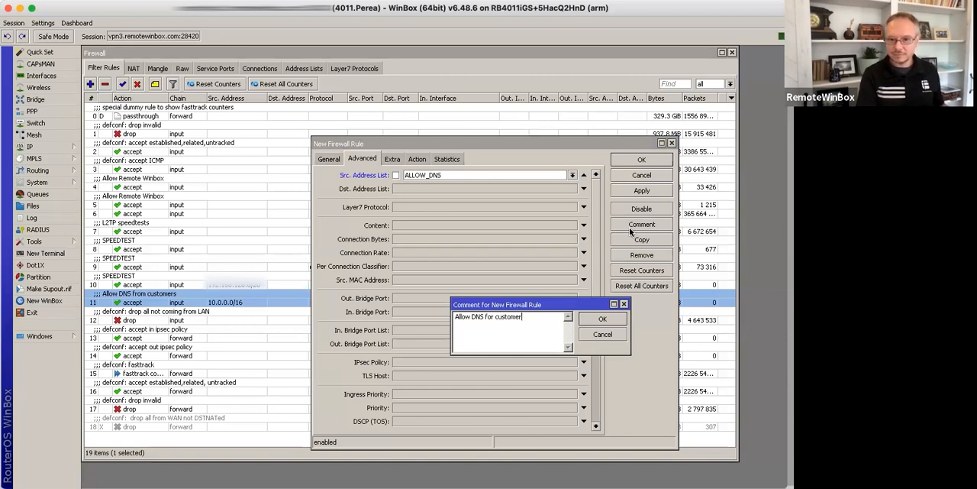
key("Return")
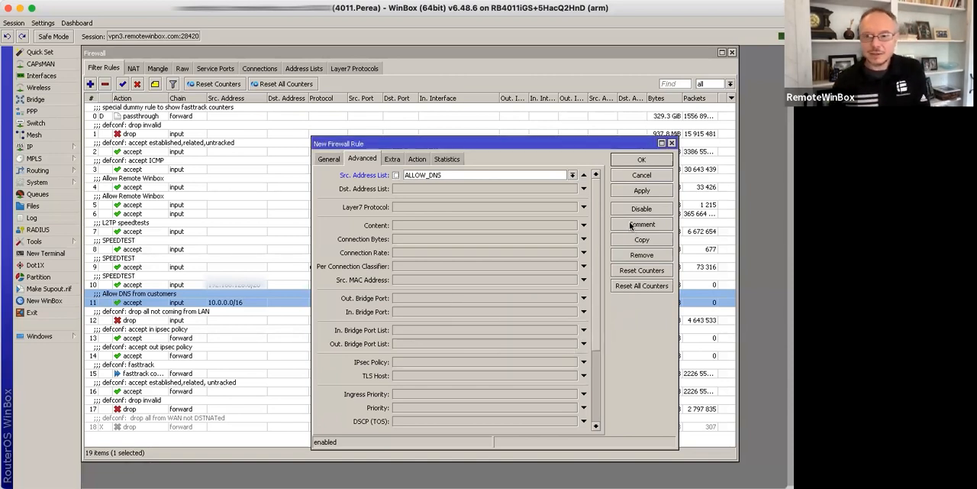
left_click(647, 162)
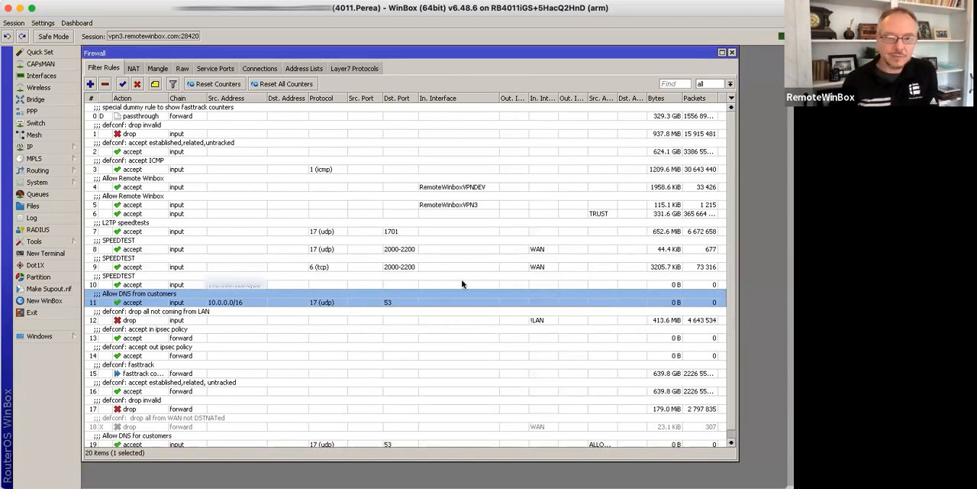
Step: Move the "Allow DNS for customers" rule directly above the "Allow DNS from customers" rule
scroll(458, 322, "down", 1)
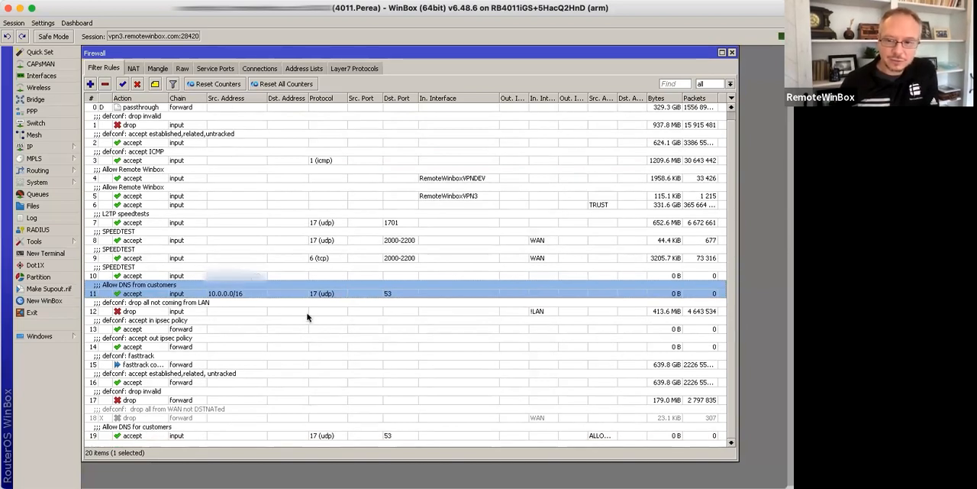
left_click_drag(195, 432, 209, 286)
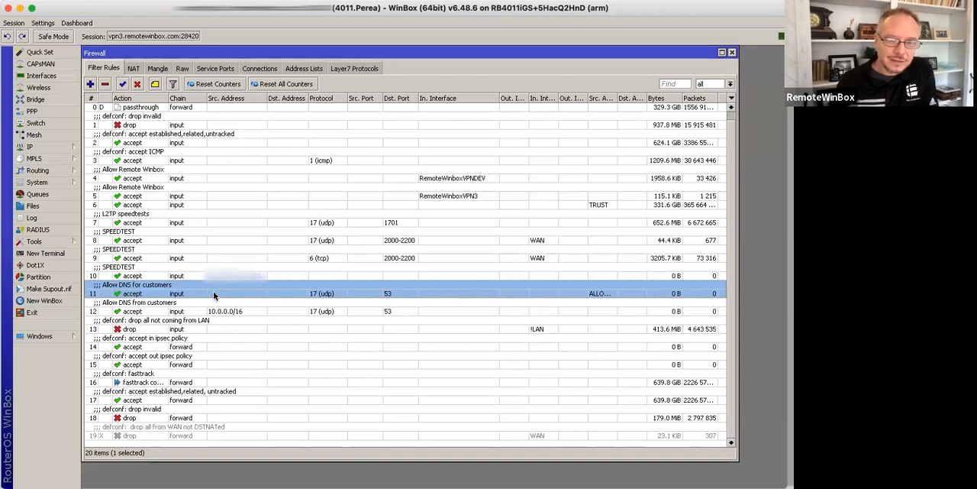
Step: Copy the "Allow DNS for customers" rule, set the copy's protocol to tcp, save it, and close the original rule
double_click(222, 291)
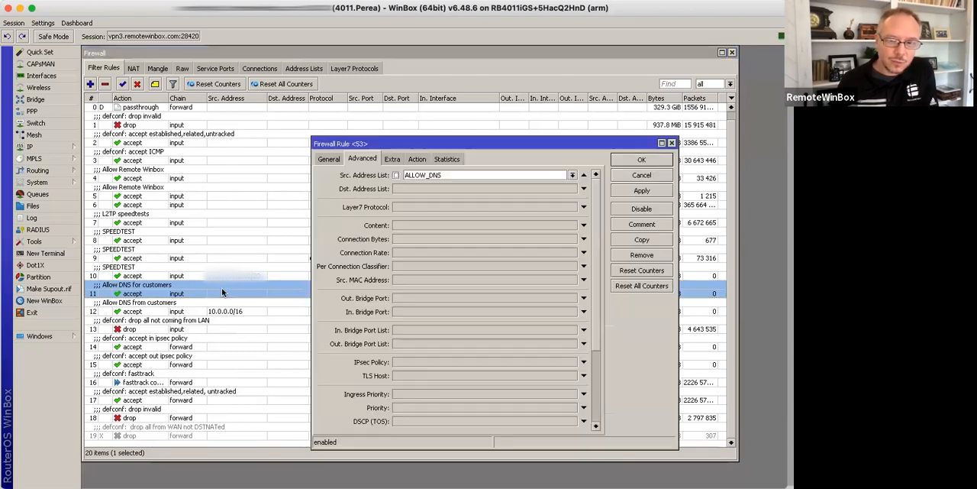
left_click(329, 159)
left_click(643, 239)
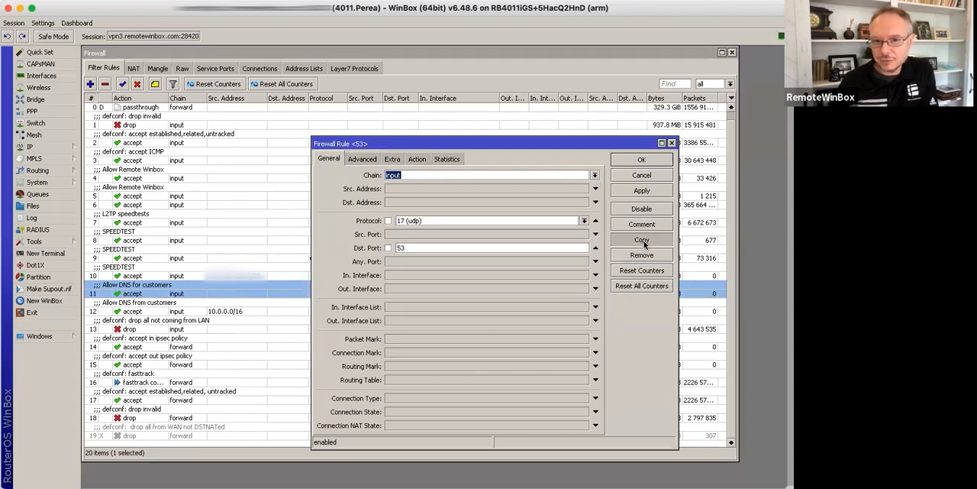
left_click(341, 170)
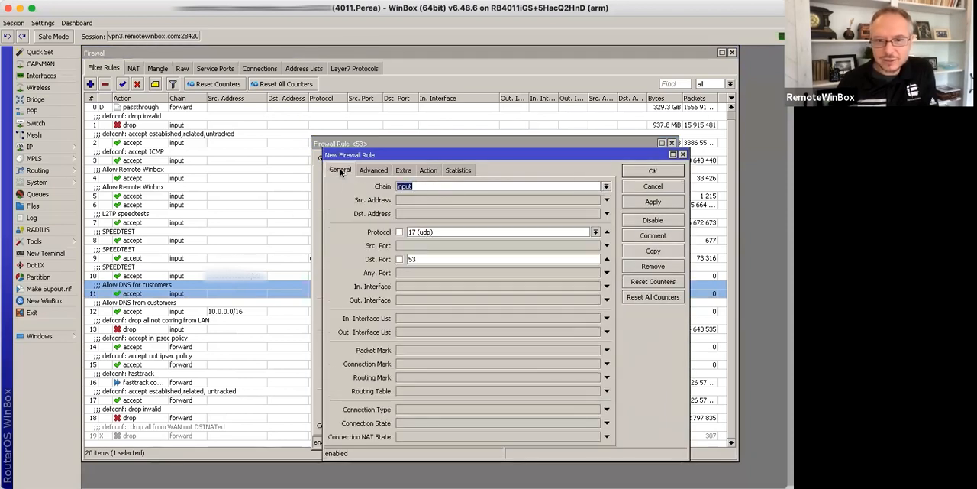
left_click(471, 231)
type("tcp")
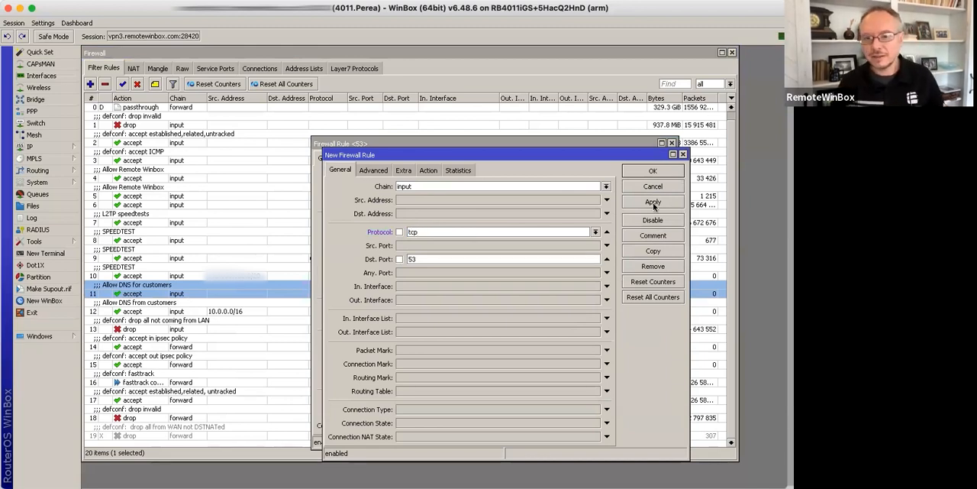
left_click(655, 203)
left_click(653, 170)
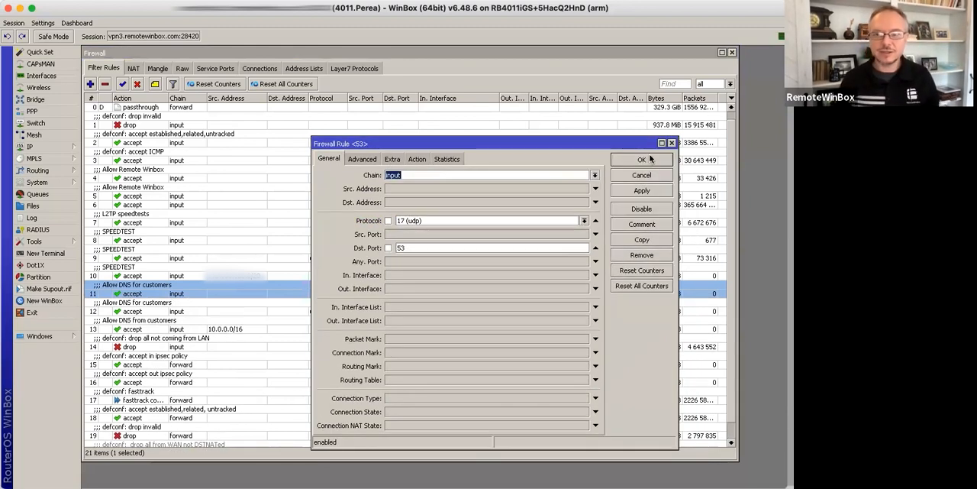
left_click(622, 176)
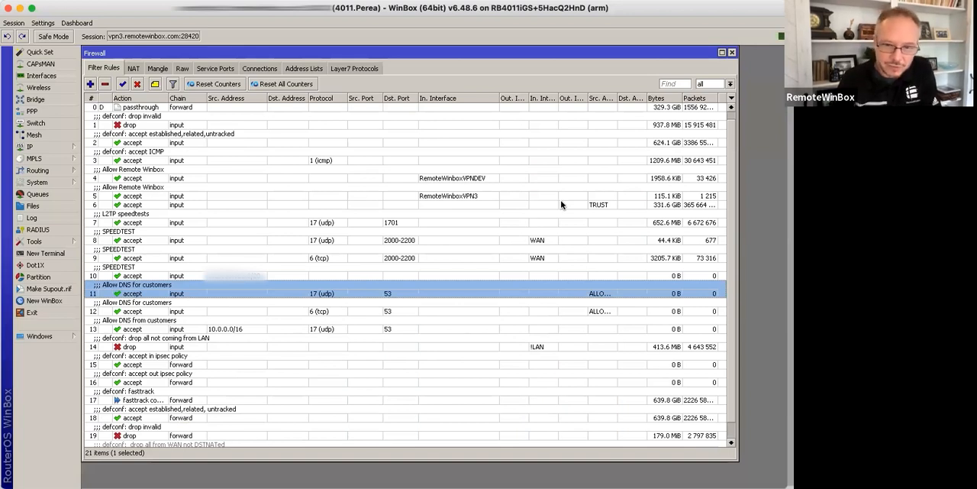